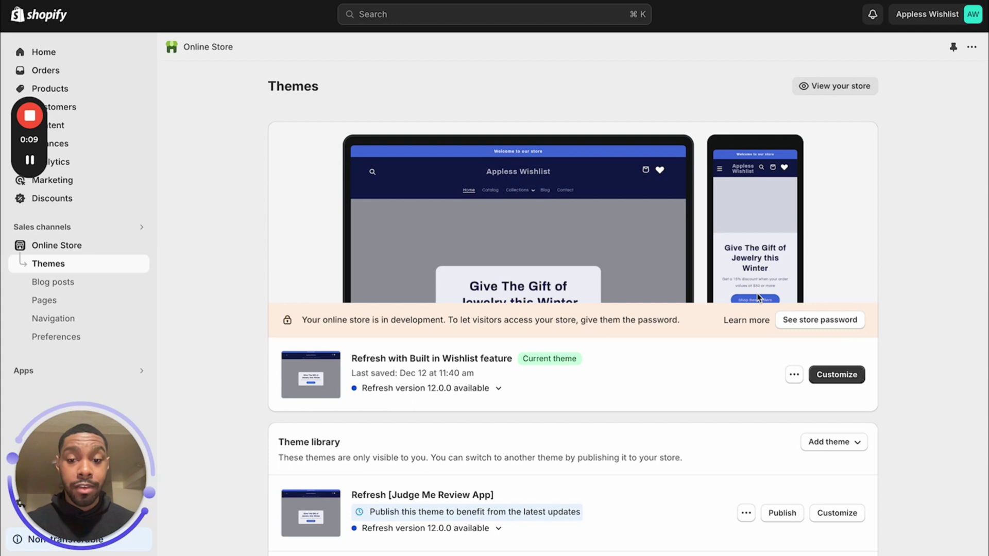
# Review the '...' options menus for the Judge Me Review App theme and the current live theme
pyautogui.scroll(-2, 593, 497)
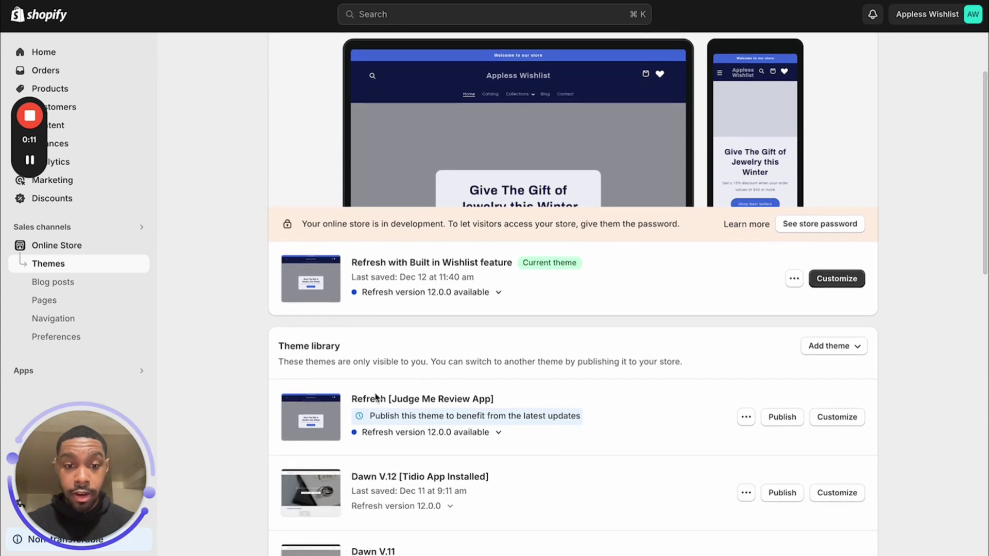
pyautogui.moveTo(355, 402); pyautogui.dragTo(517, 412)
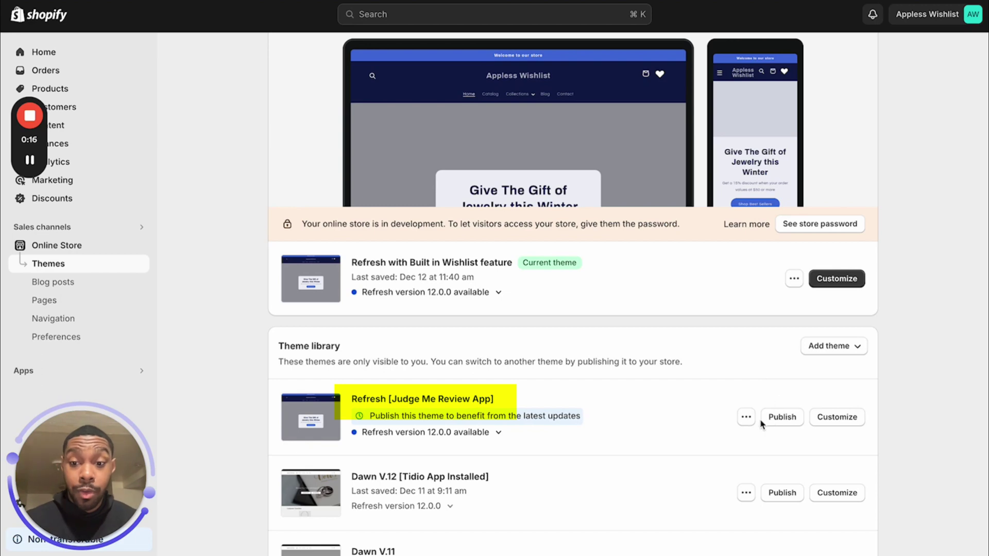
pyautogui.click(746, 418)
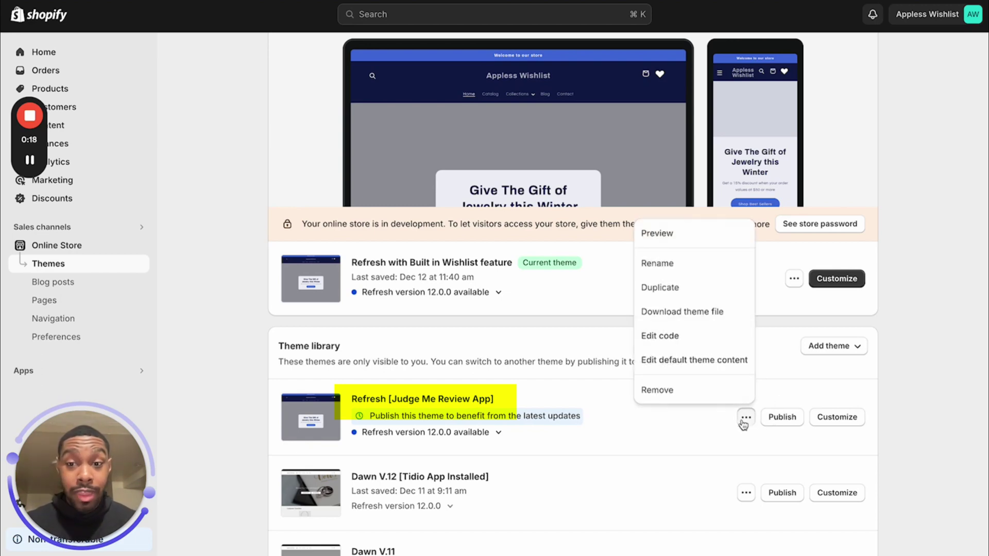
pyautogui.click(795, 279)
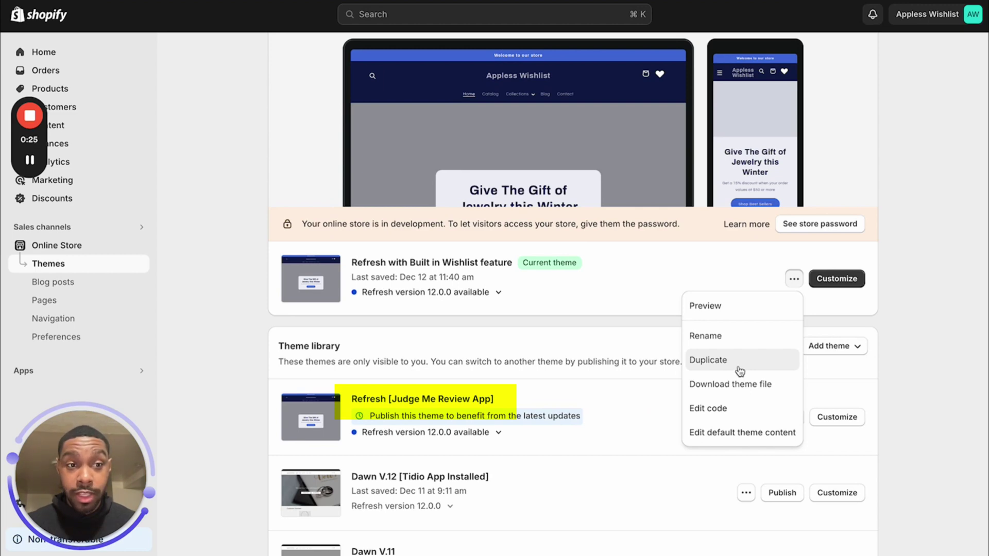
pyautogui.moveTo(29, 102); pyautogui.dragTo(11, 41)
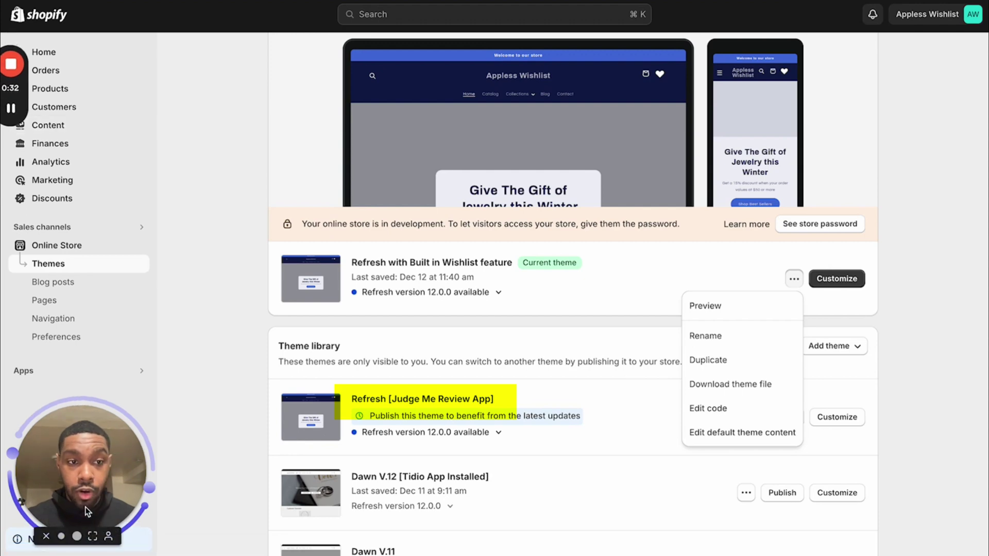
# Search the App Store for 'Judge.me Reviews', finding Judge.me Product Reviews already installed
pyautogui.click(123, 372)
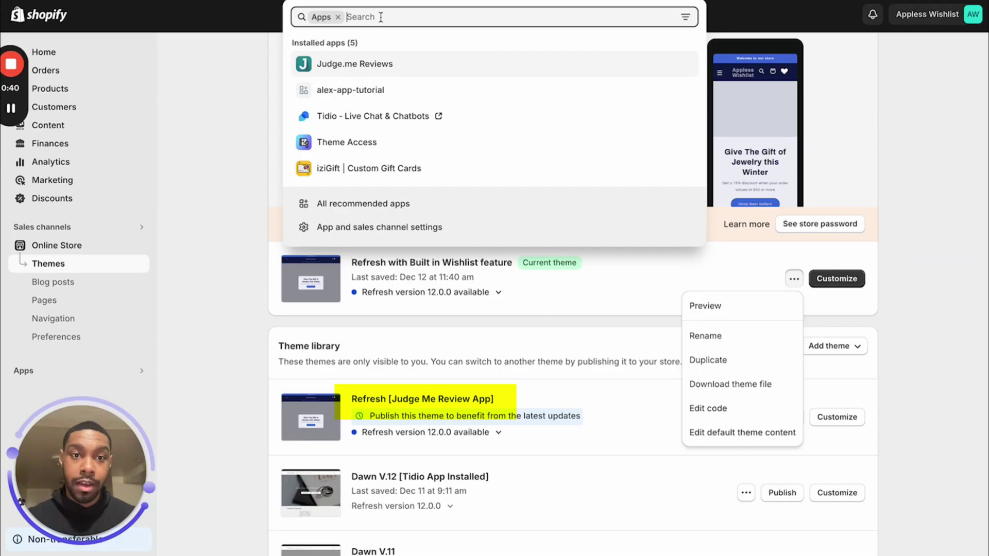
pyautogui.write('Judge')
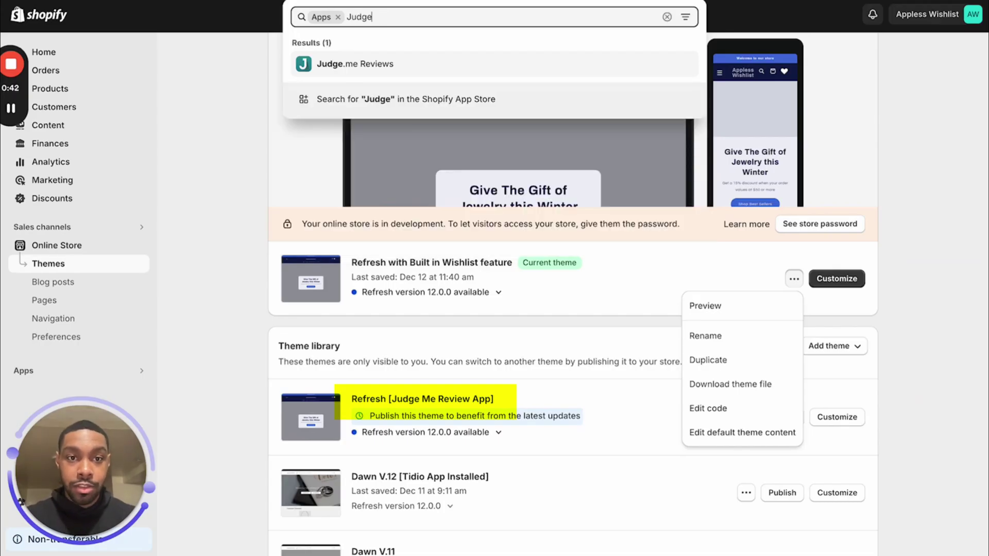
pyautogui.write('.me R')
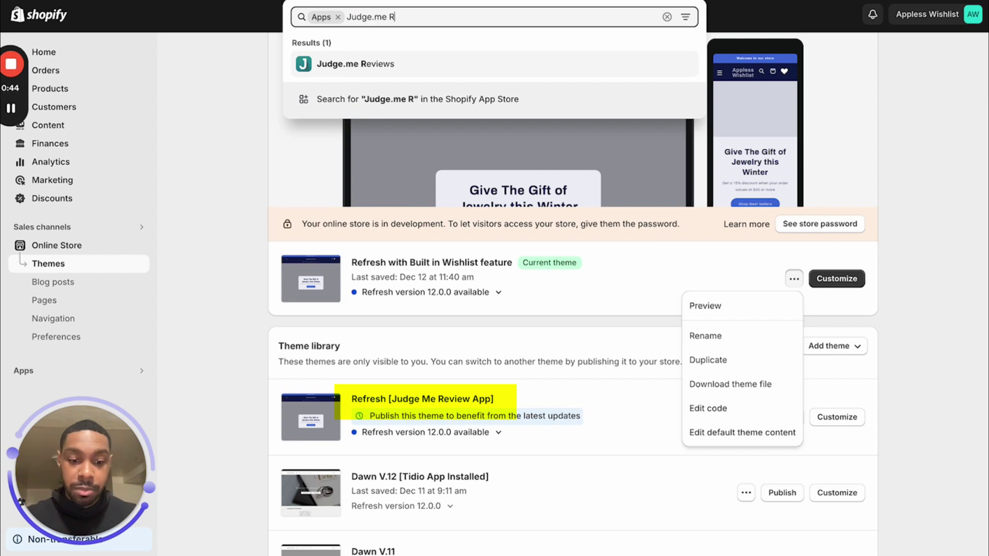
pyautogui.write('eview')
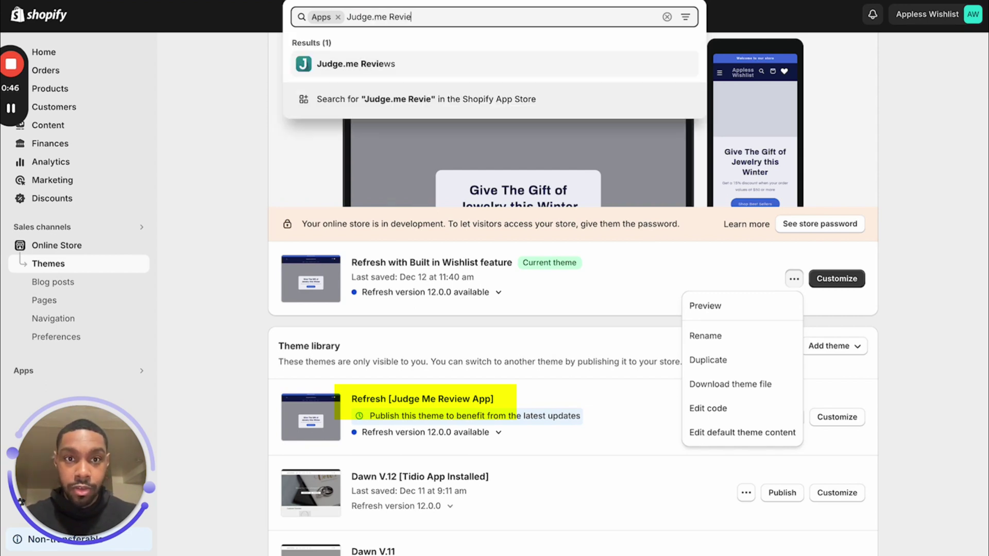
pyautogui.write('s')
pyautogui.press('Return')
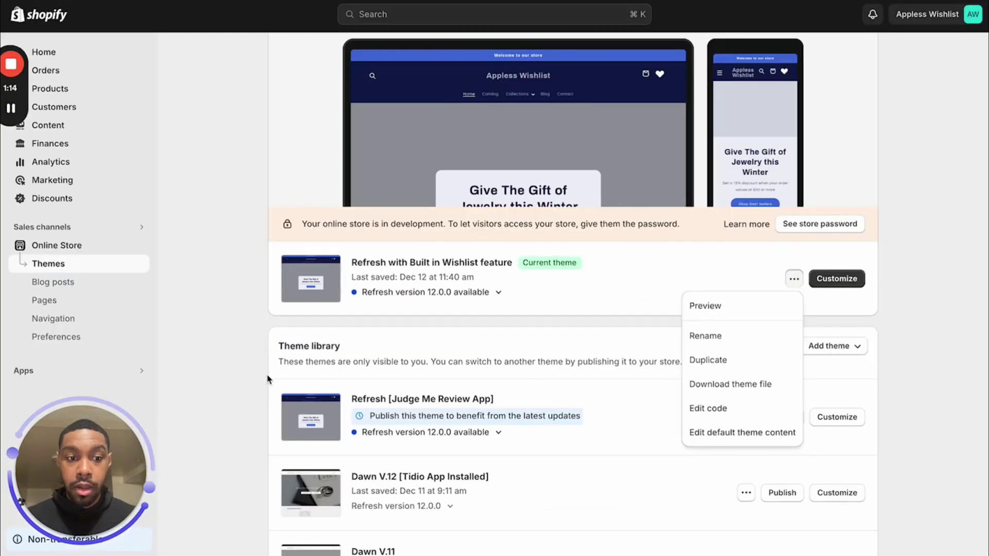
# Open the Judge.me Reviews app from Apps and dismiss its setup checklist with No thanks
pyautogui.click(212, 384)
pyautogui.scroll(-3, 188, 392)
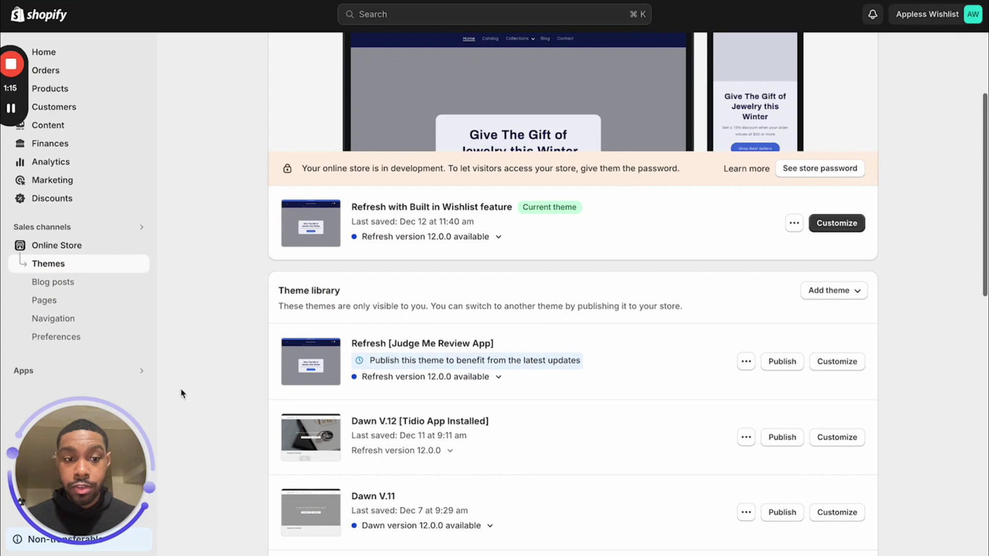
pyautogui.click(102, 363)
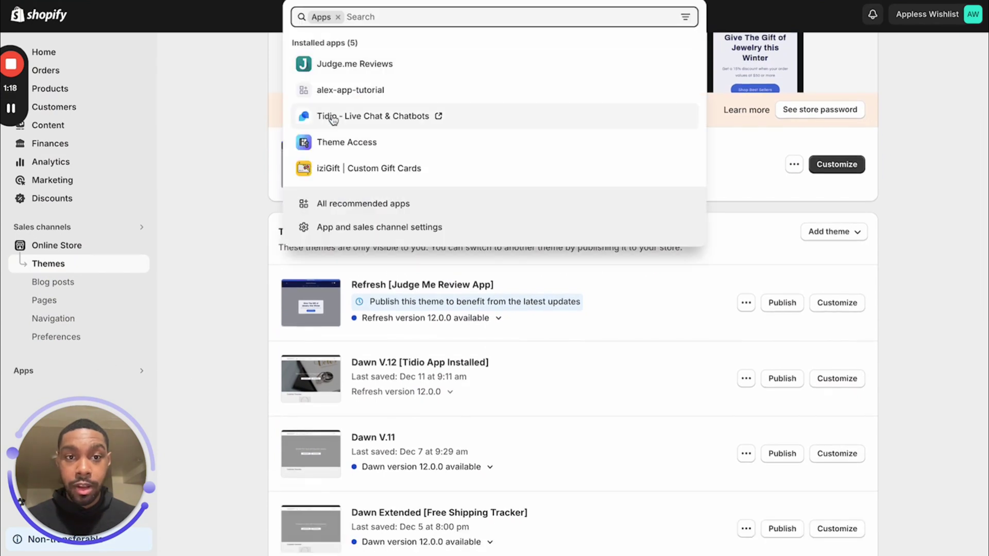
pyautogui.click(375, 66)
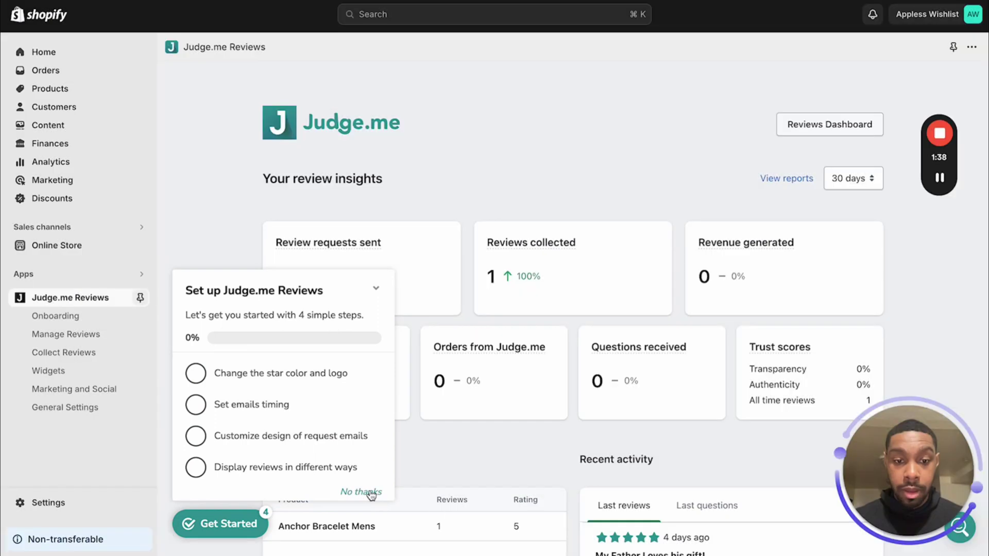
pyautogui.click(365, 492)
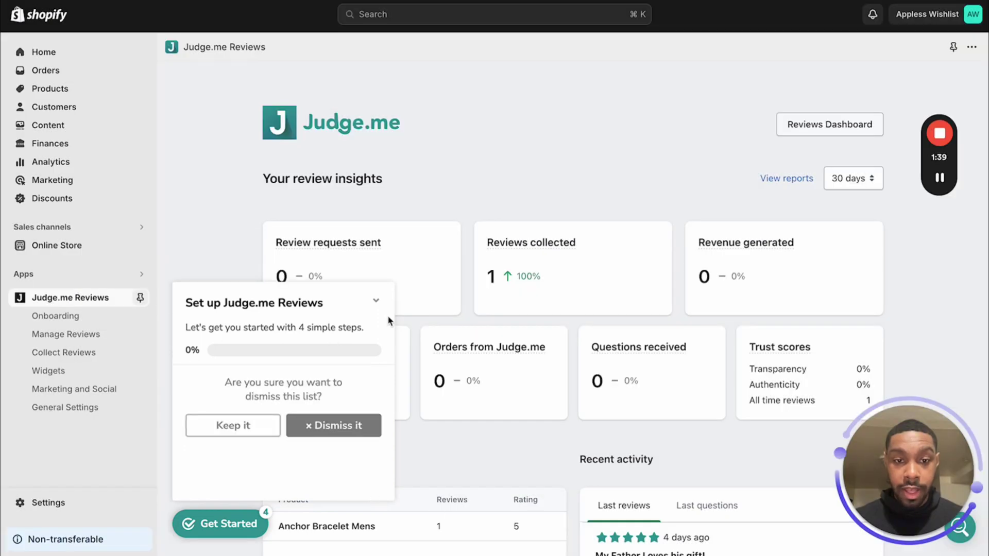
pyautogui.click(314, 434)
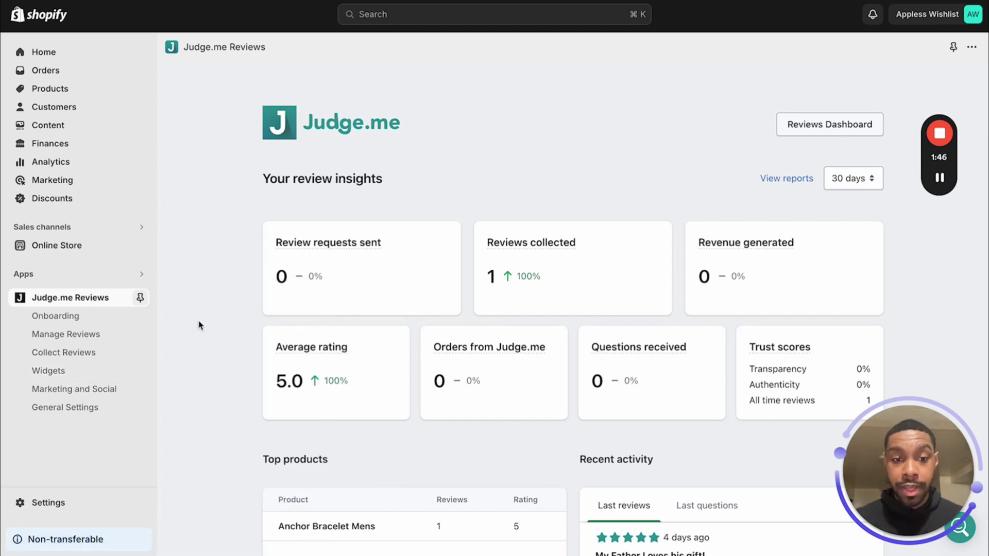
# Start Judge.me onboarding for the Refresh [Judge Me Review App] theme, then return to the dashboard
pyautogui.click(109, 322)
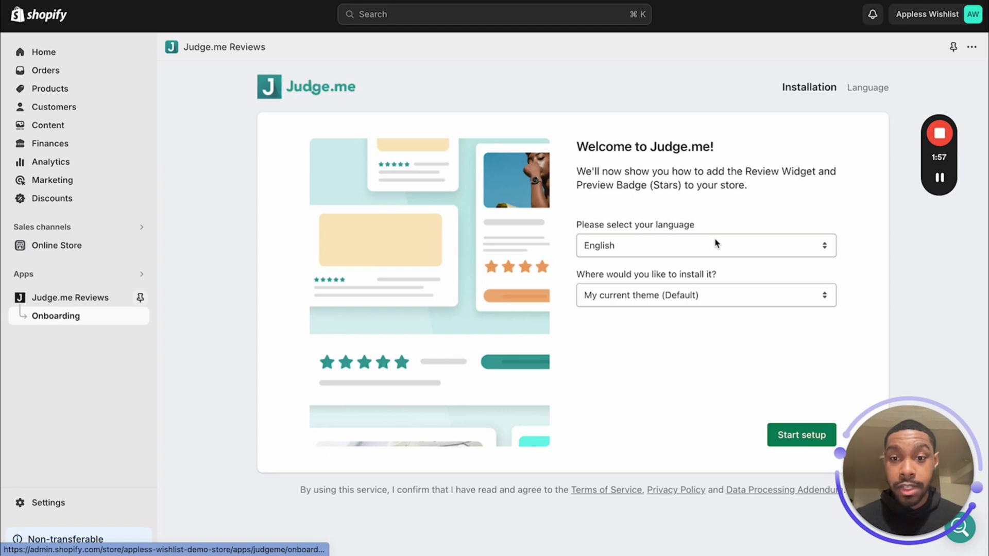
pyautogui.click(704, 301)
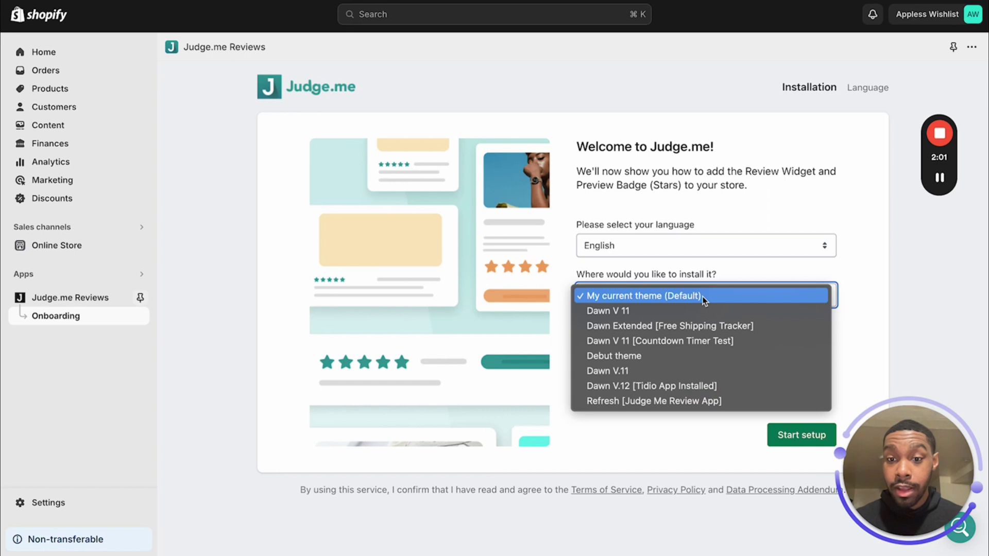
pyautogui.click(678, 404)
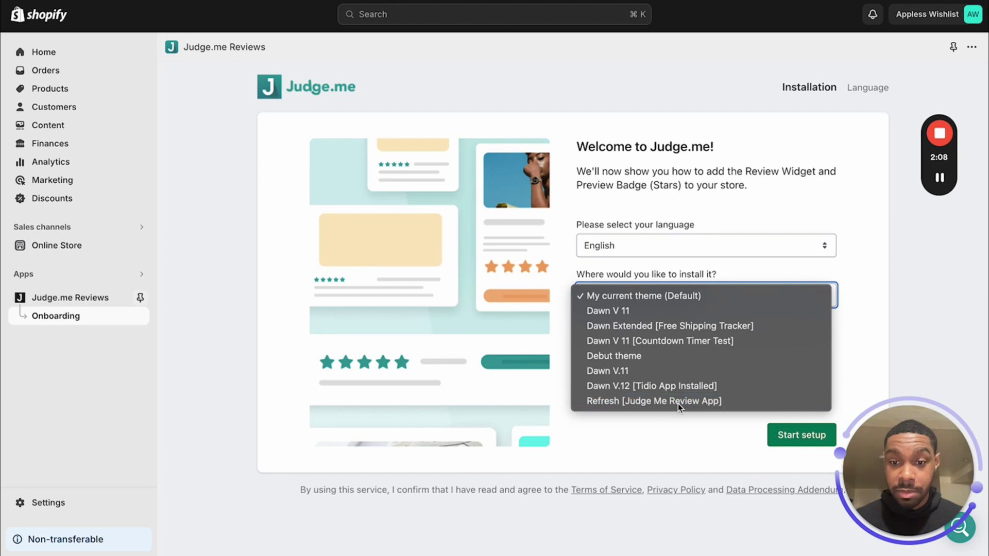
pyautogui.click(793, 439)
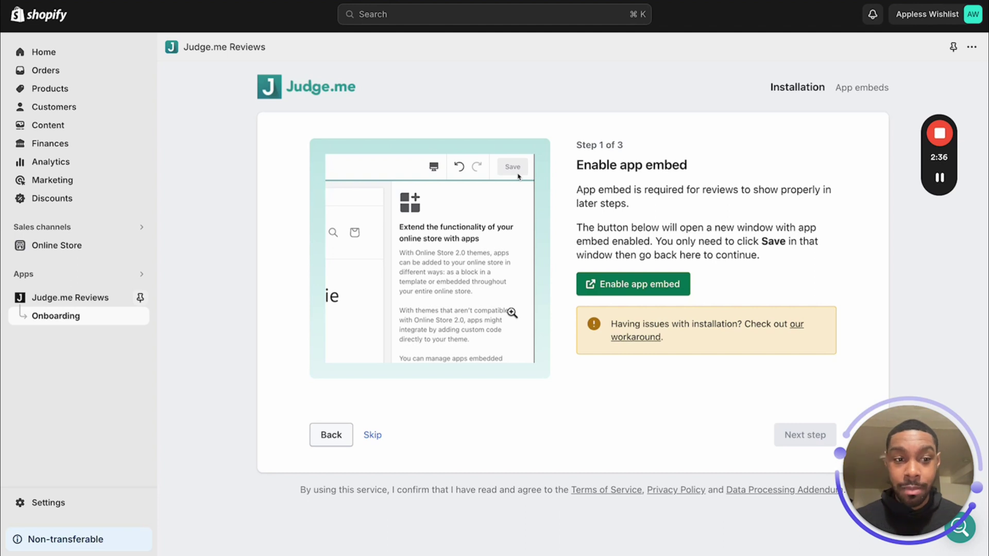
pyautogui.click(88, 307)
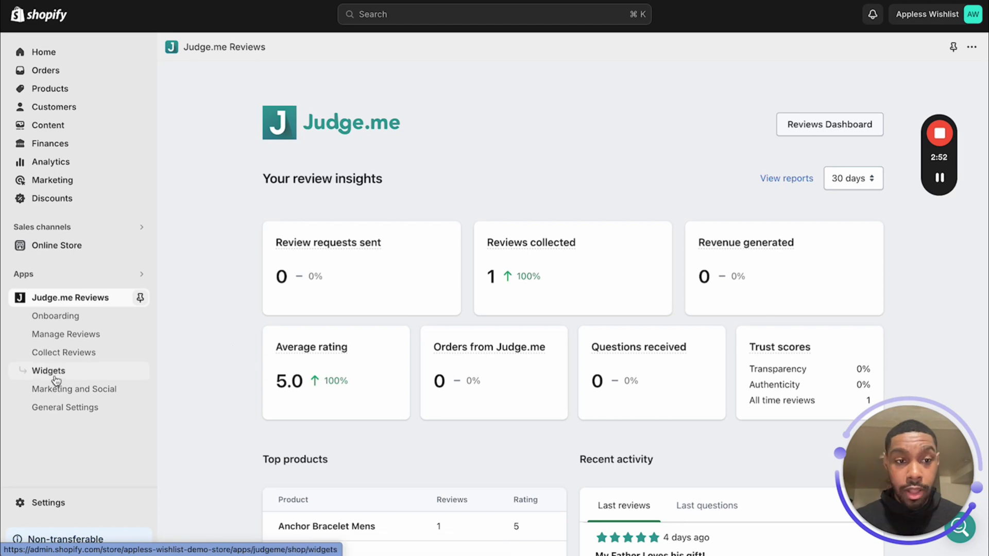
# Browse Judge.me's Review Widget, Star Rating Badge, Questions and Answers and Reviews Carousel widgets
pyautogui.click(55, 379)
pyautogui.scroll(-3, 624, 341)
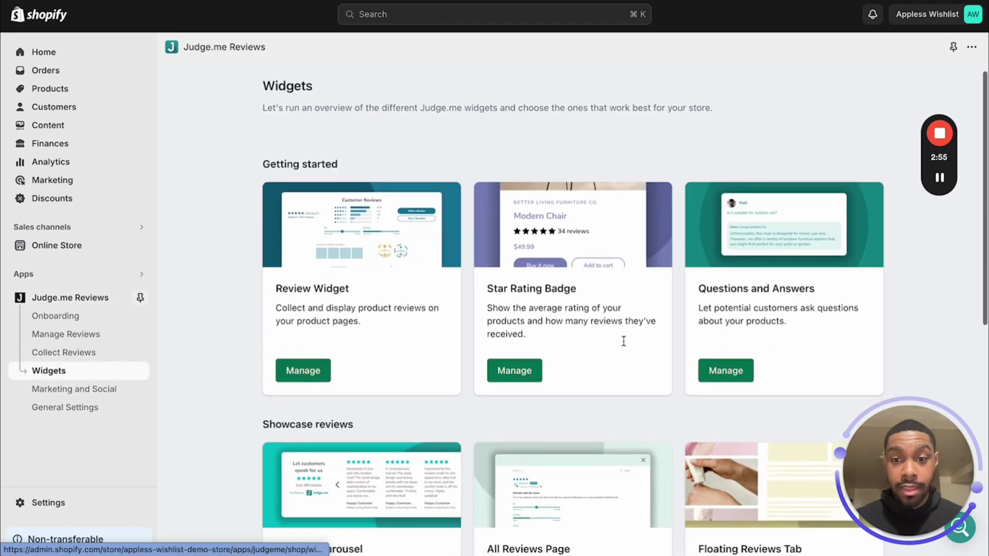
pyautogui.scroll(-5, 624, 341)
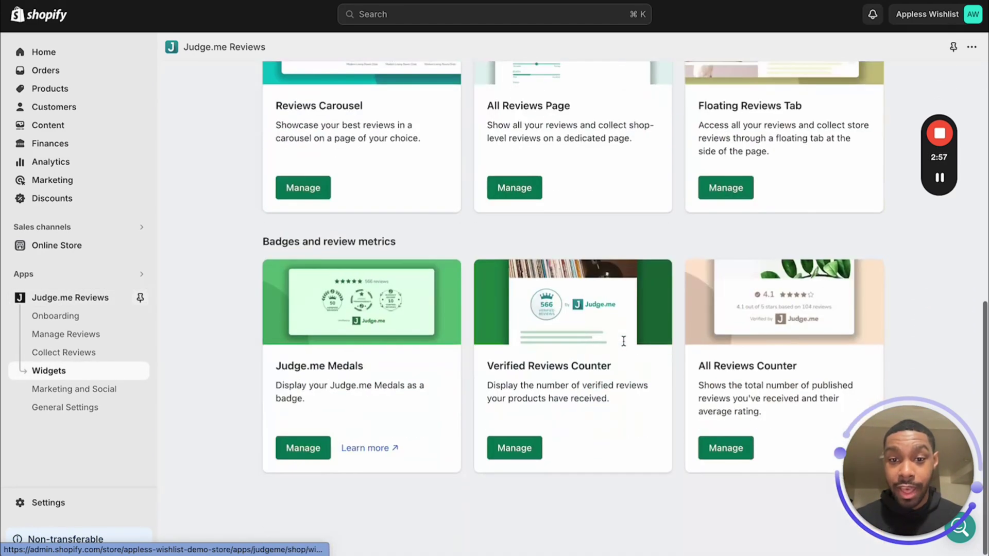
pyautogui.scroll(5, 623, 341)
pyautogui.scroll(-7, 491, 332)
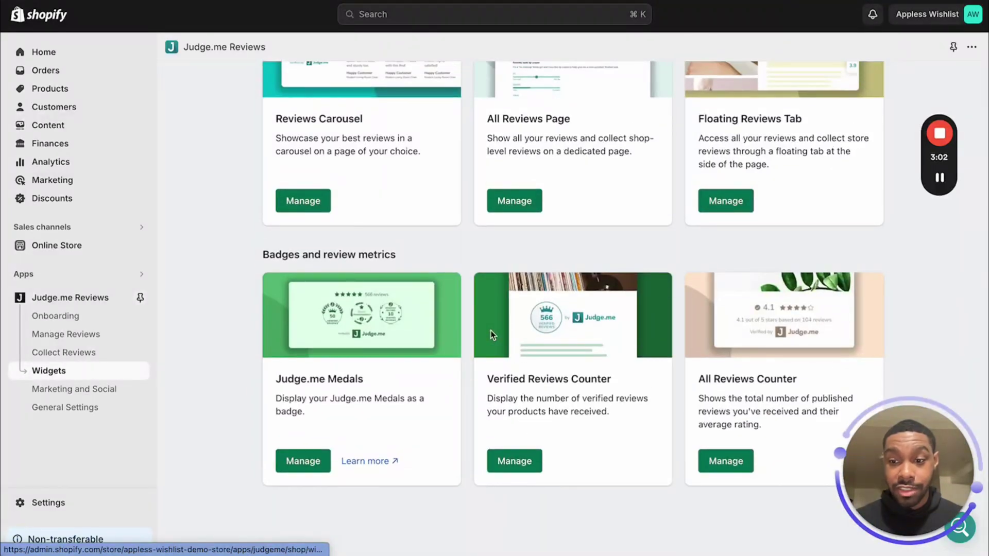
pyautogui.scroll(6, 490, 335)
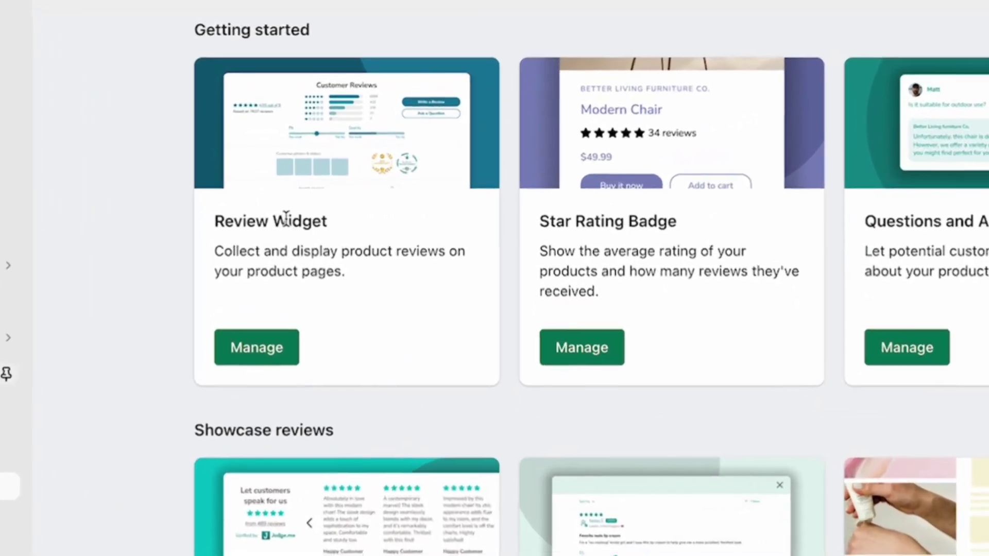
pyautogui.scroll(-3, 286, 218)
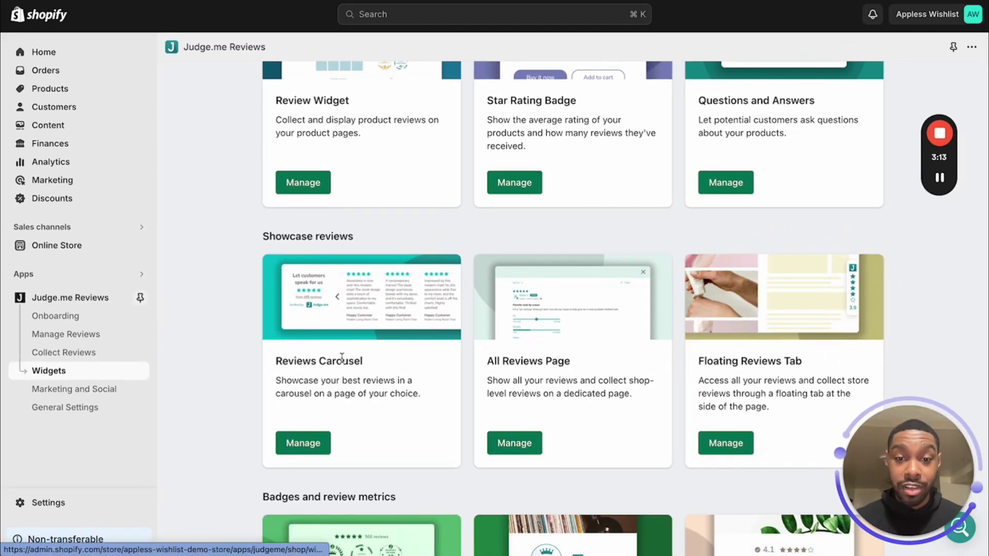
pyautogui.scroll(-1, 340, 357)
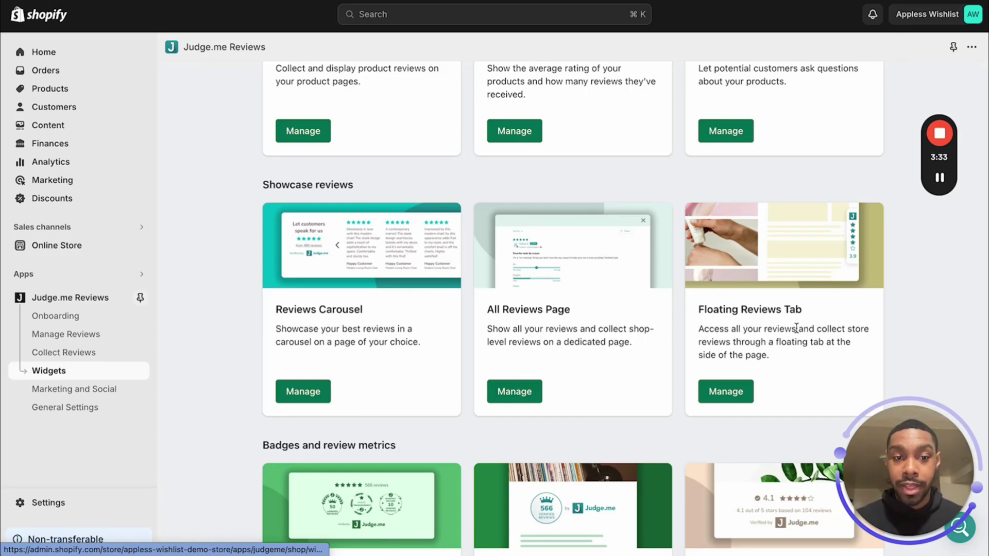
pyautogui.scroll(3, 796, 328)
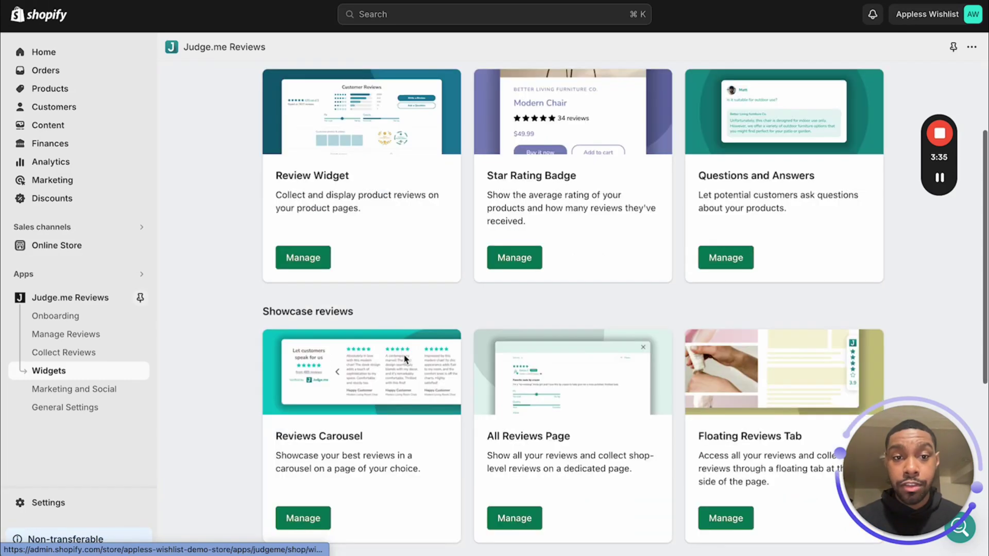
# Look over the Review Widget's Theme, Colors, Photos and Videos settings, then switch to the storefront preview
pyautogui.click(310, 259)
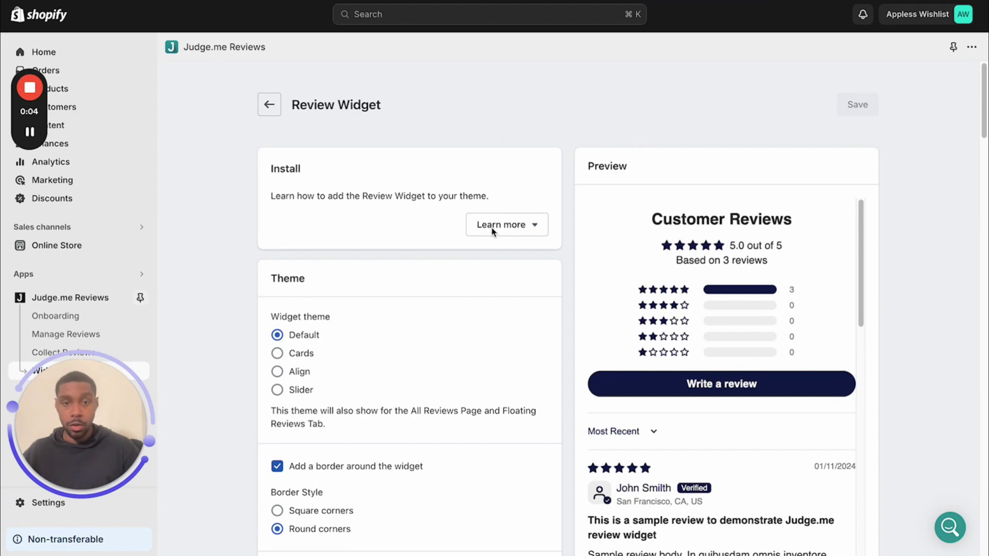
pyautogui.scroll(-2, 554, 275)
pyautogui.scroll(-3, 555, 276)
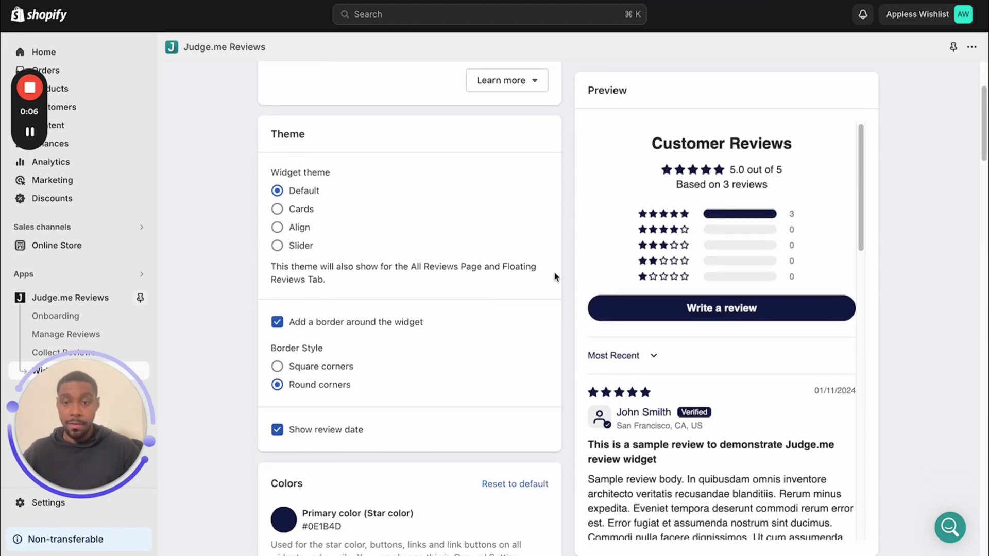
pyautogui.scroll(-20, 554, 277)
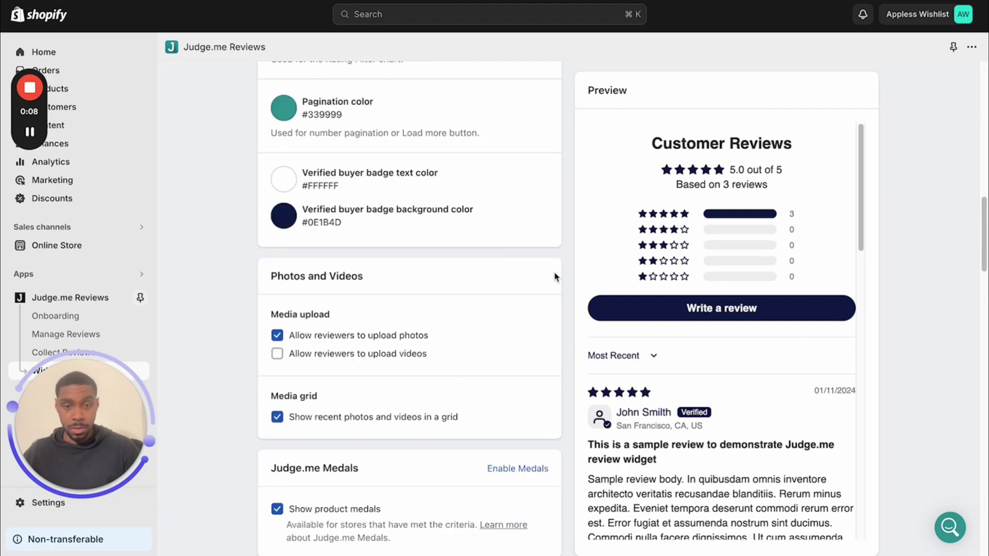
pyautogui.scroll(20, 555, 277)
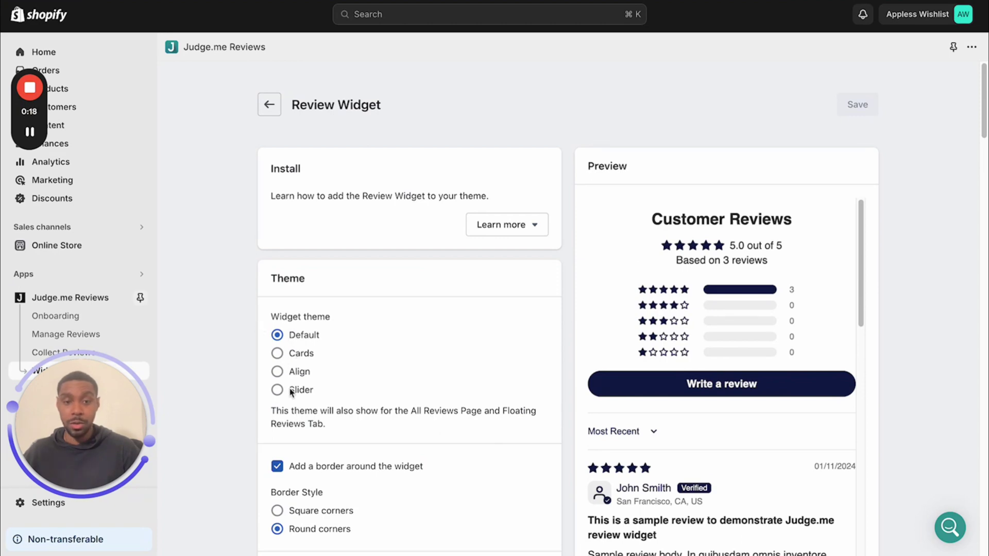
pyautogui.scroll(-7, 291, 393)
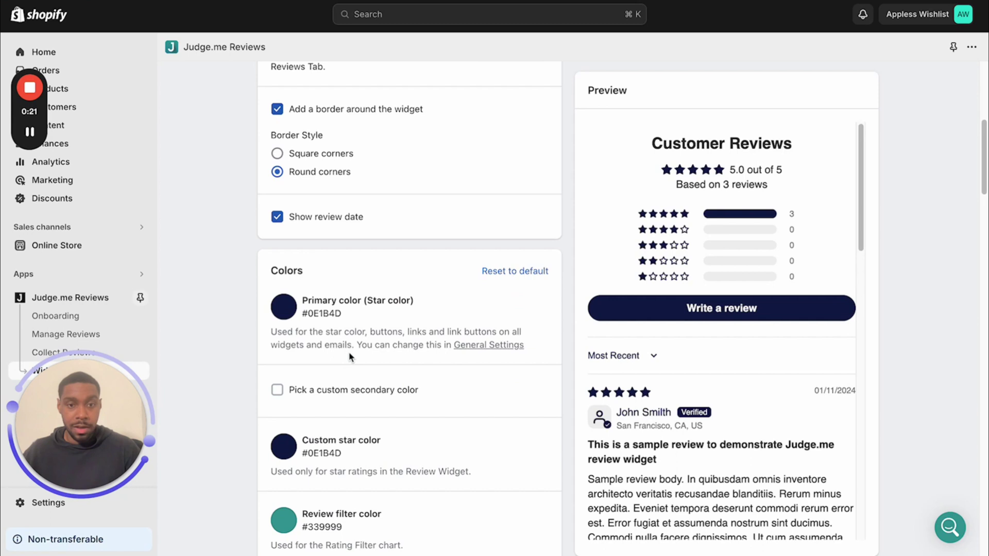
pyautogui.scroll(-1, 349, 356)
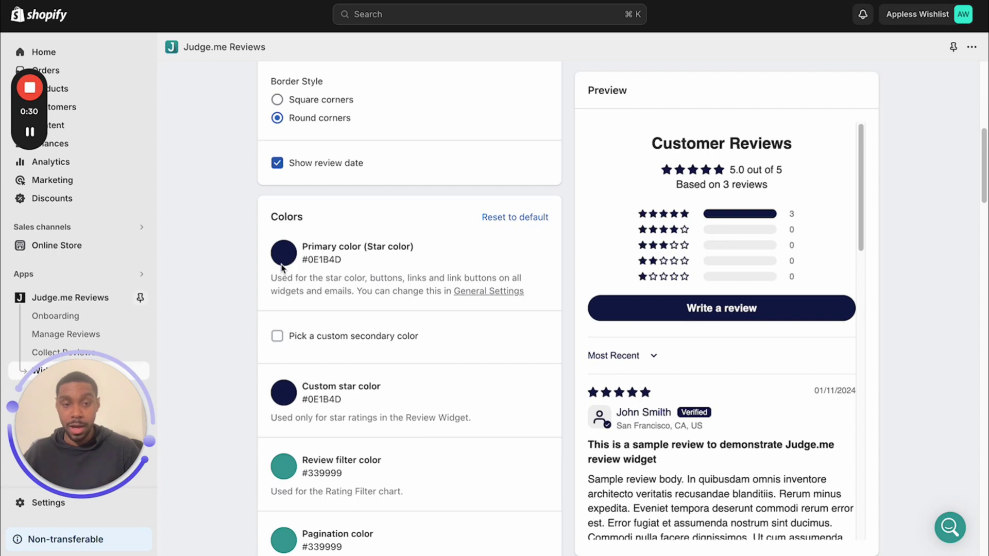
pyautogui.hotkey('ctrl', 'Tab')
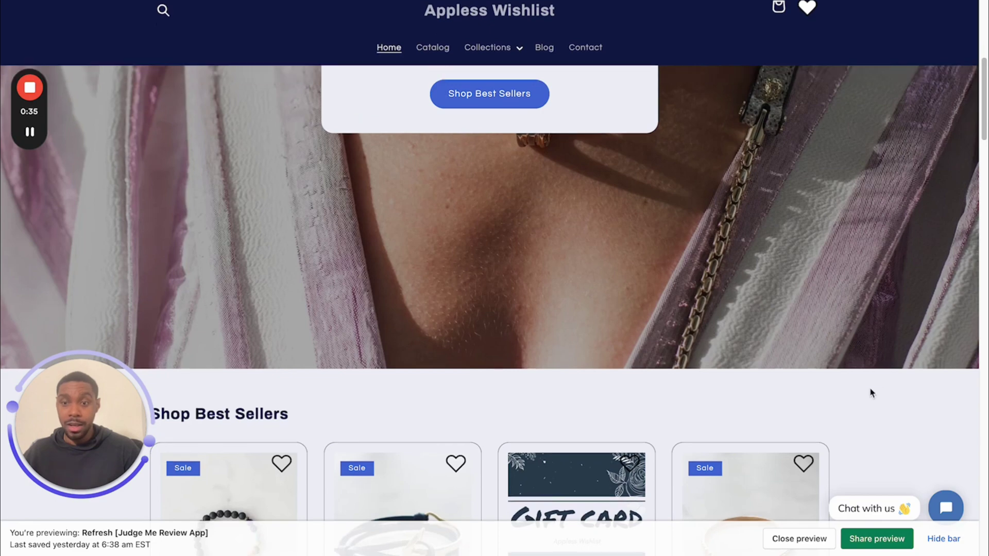
# Open Chrome's Developer Tools on the Appless Wishlist storefront preview
pyautogui.scroll(-7, 872, 393)
pyautogui.scroll(7, 871, 393)
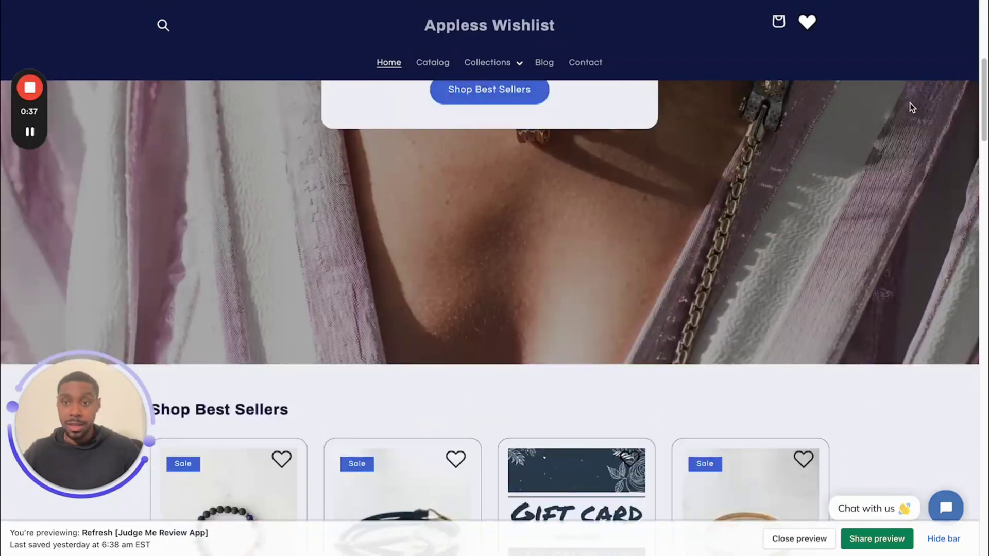
pyautogui.click(976, 2)
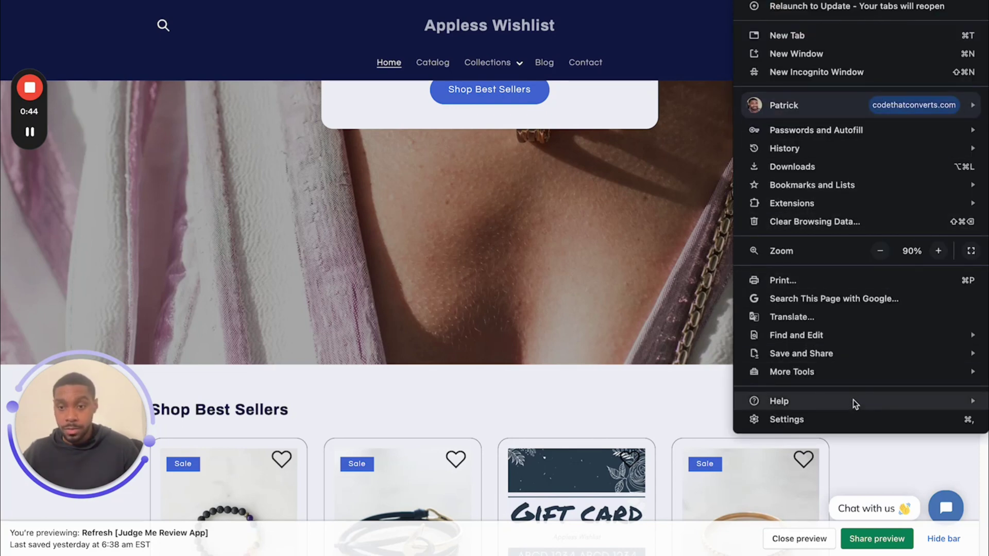
pyautogui.moveTo(854, 409)
pyautogui.moveTo(844, 376)
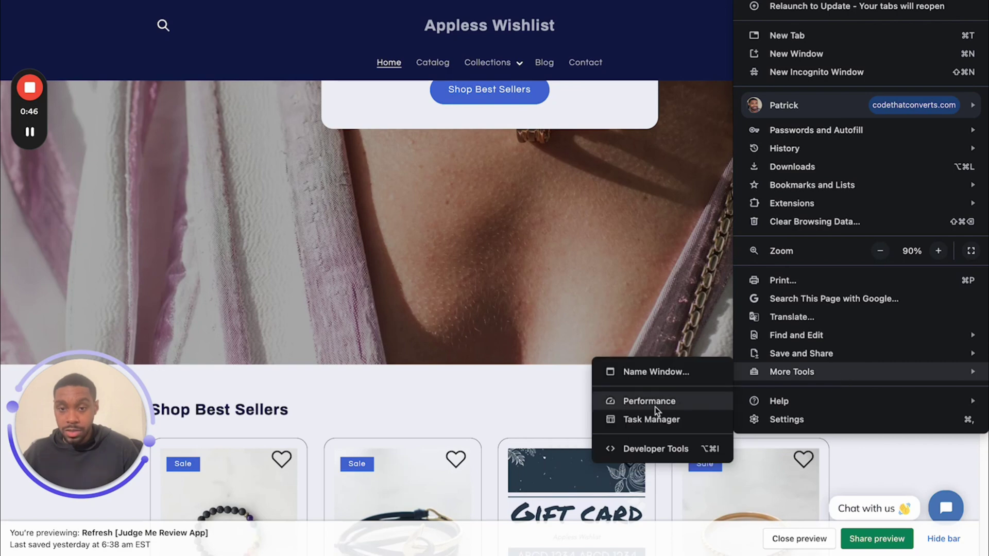
pyautogui.click(657, 448)
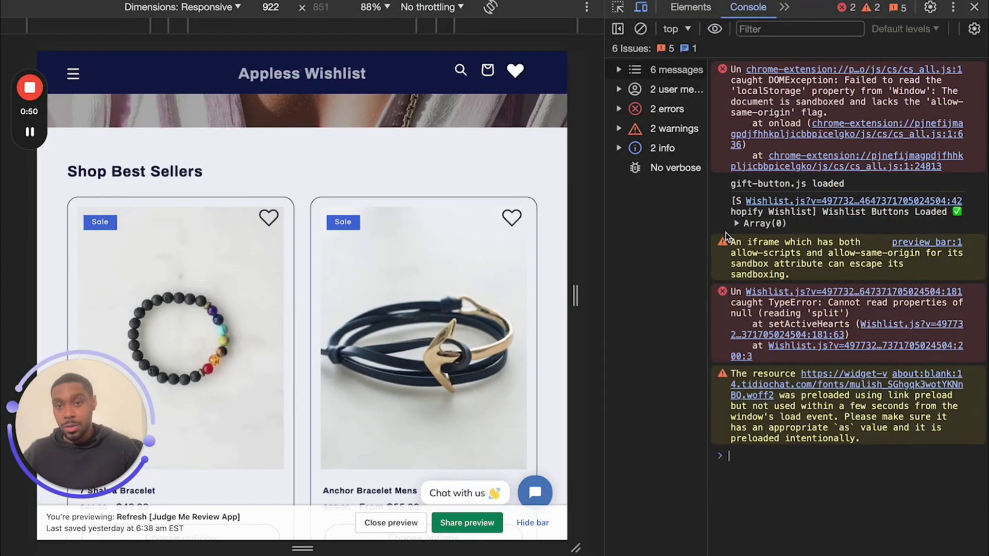
# Inspect the store header and scroll its styles to --gradient-base-accent-1 #4770db
pyautogui.click(620, 9)
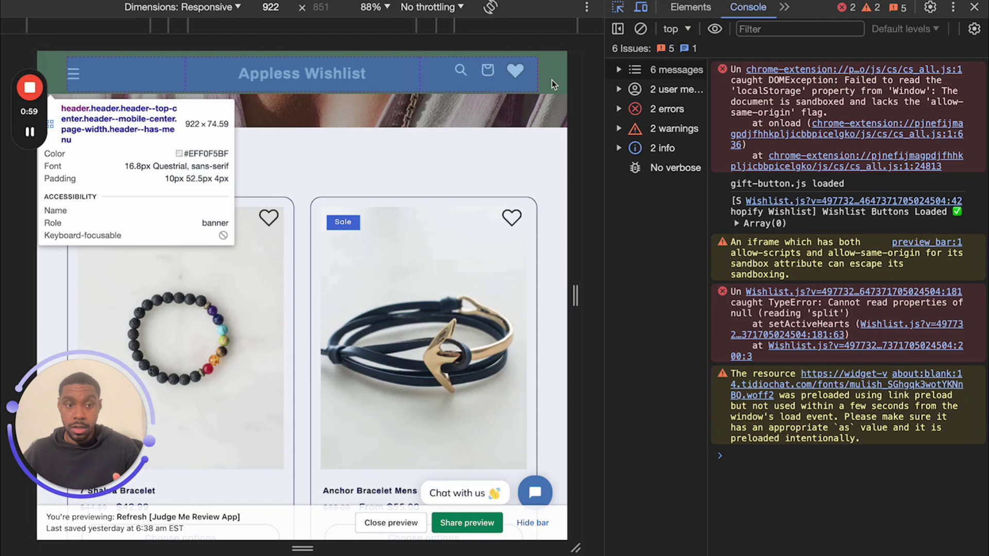
pyautogui.click(552, 79)
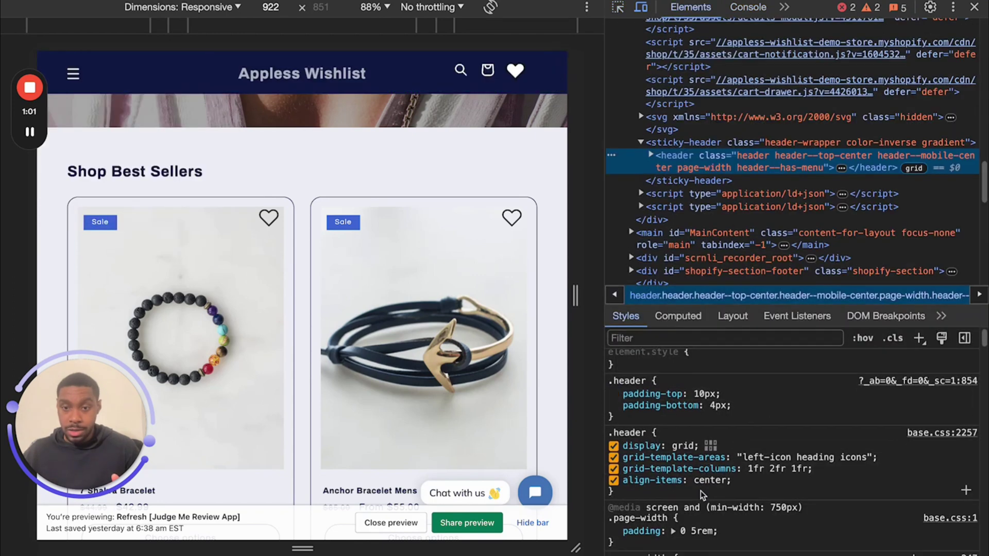
pyautogui.scroll(-10, 701, 490)
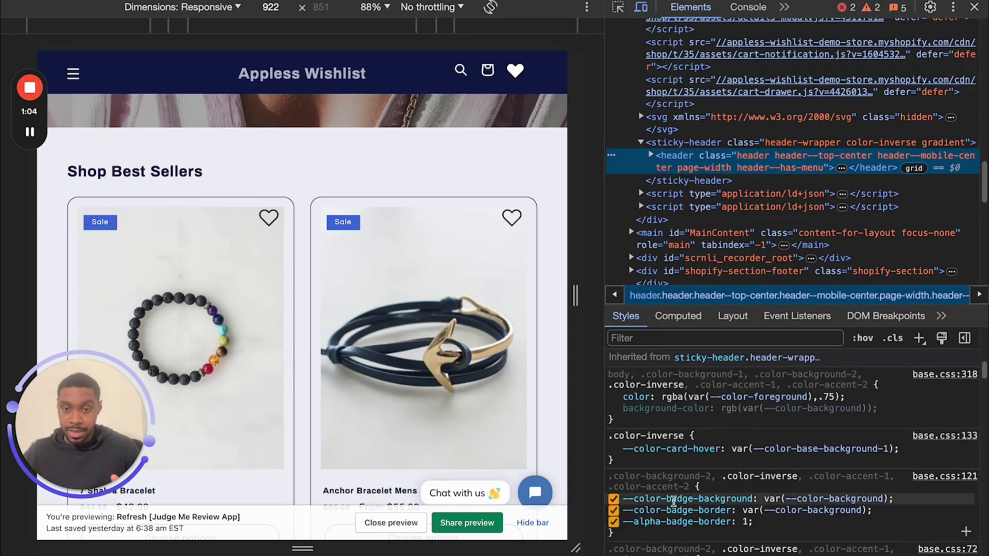
pyautogui.scroll(-10, 674, 503)
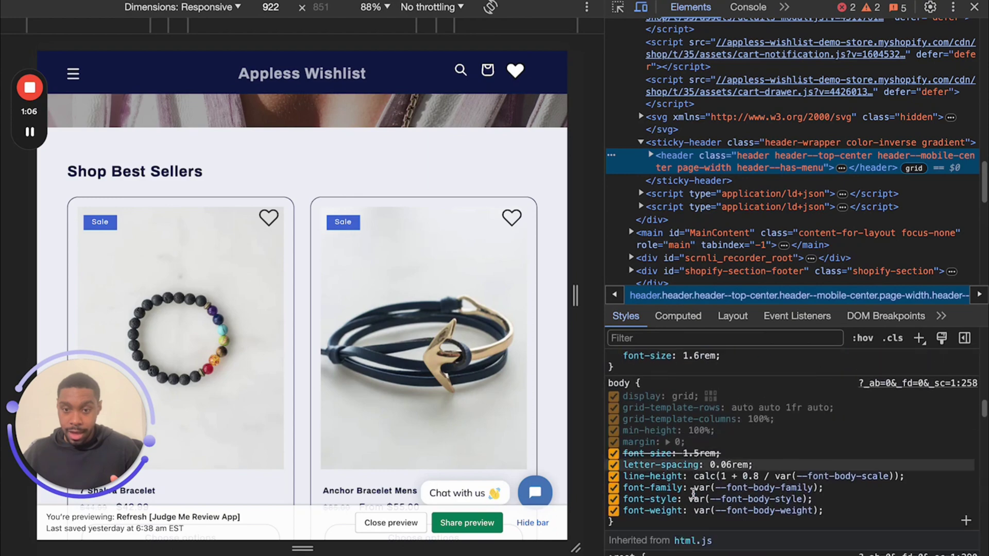
pyautogui.scroll(-10, 693, 496)
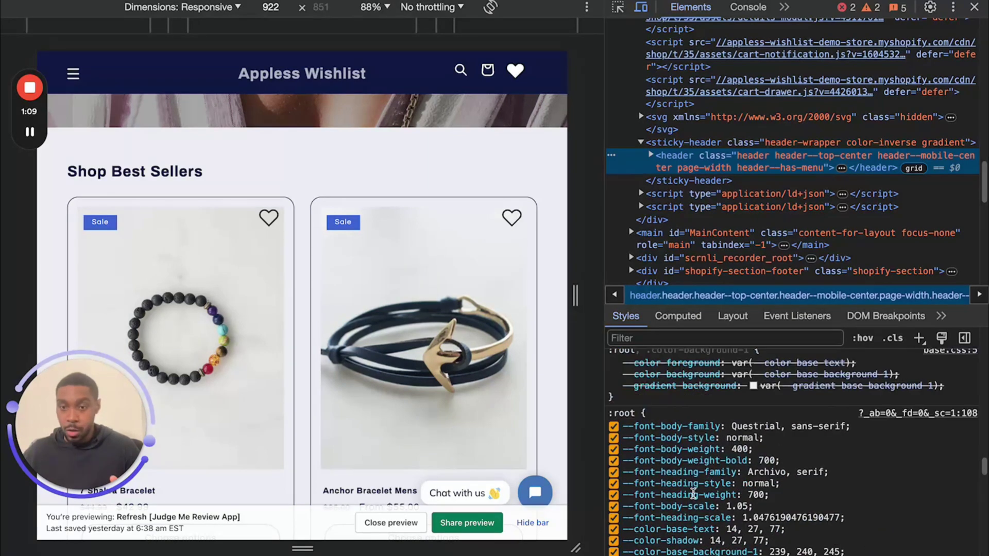
pyautogui.scroll(-10, 693, 495)
pyautogui.scroll(2, 773, 402)
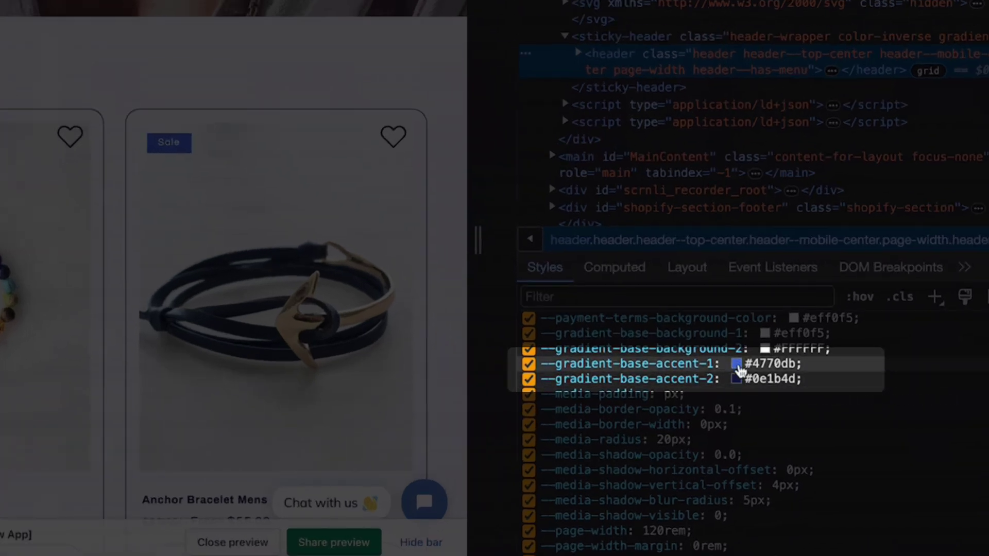
# Eyedrop the navy header colour in the accent-1 picker, copy #0e1b4d, and close DevTools
pyautogui.click(737, 365)
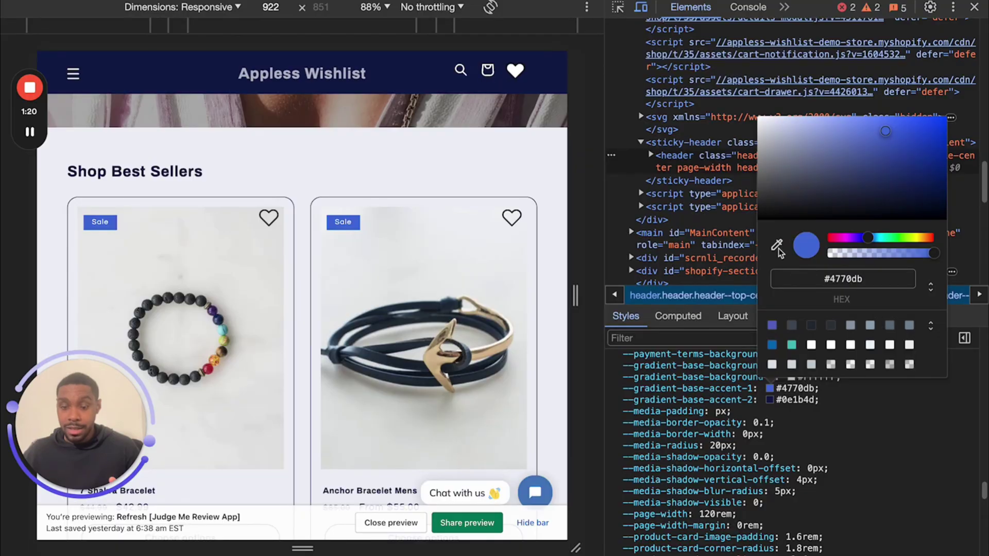
pyautogui.click(777, 247)
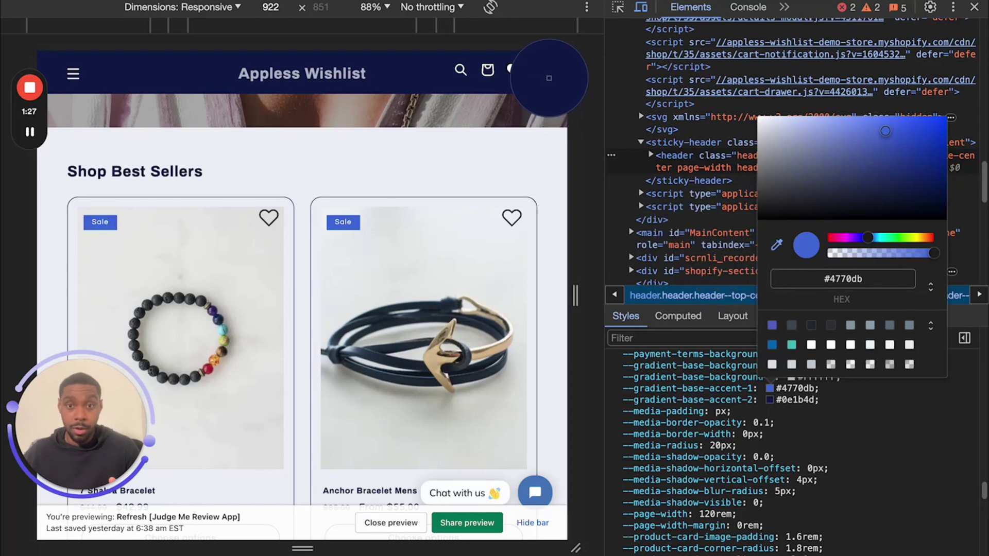
pyautogui.click(543, 75)
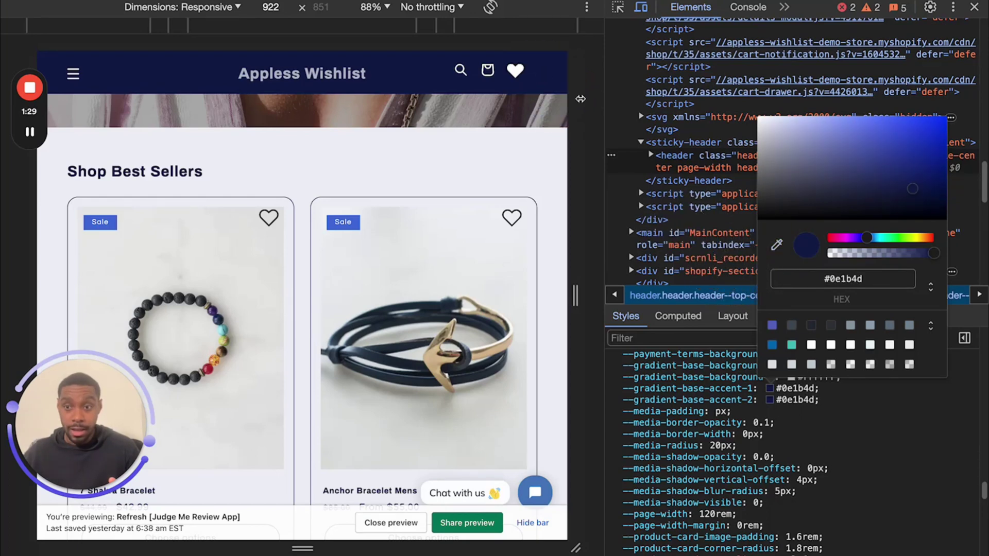
pyautogui.rightClick(839, 278)
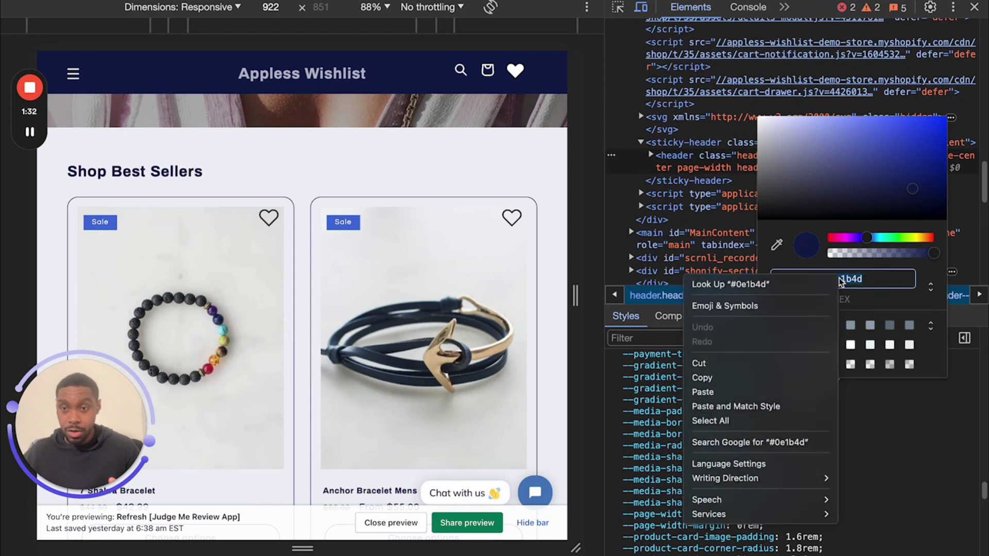
pyautogui.click(753, 379)
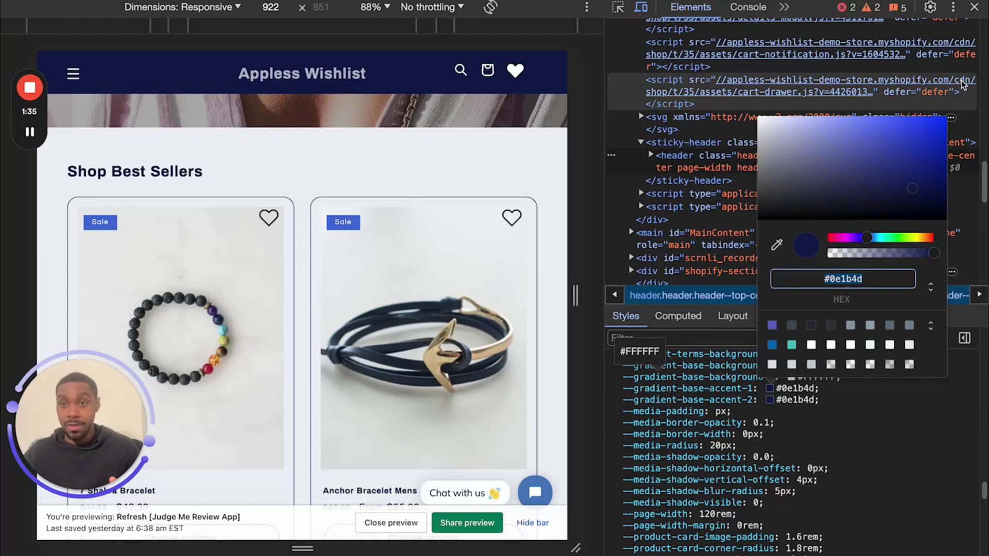
pyautogui.click(972, 12)
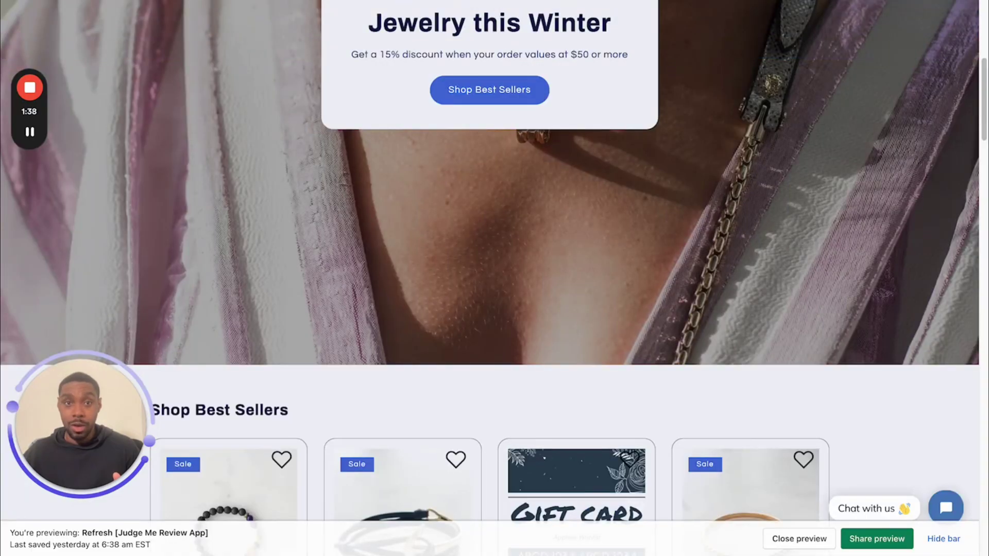
# Paste #0e1b4d into the Review Widget's Primary color hex field
pyautogui.press('super+w')
pyautogui.click(284, 253)
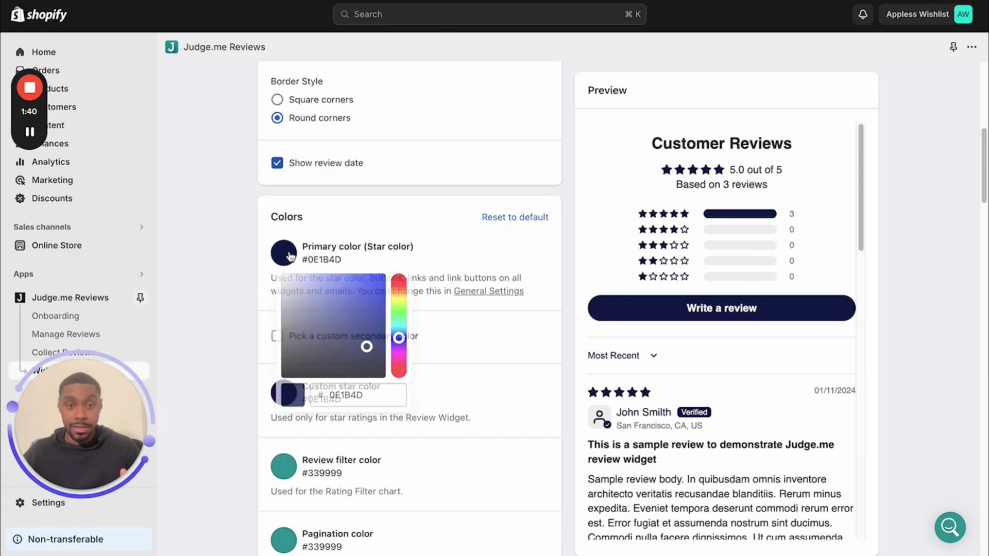
pyautogui.moveTo(389, 389); pyautogui.dragTo(313, 400)
pyautogui.press('super+v')
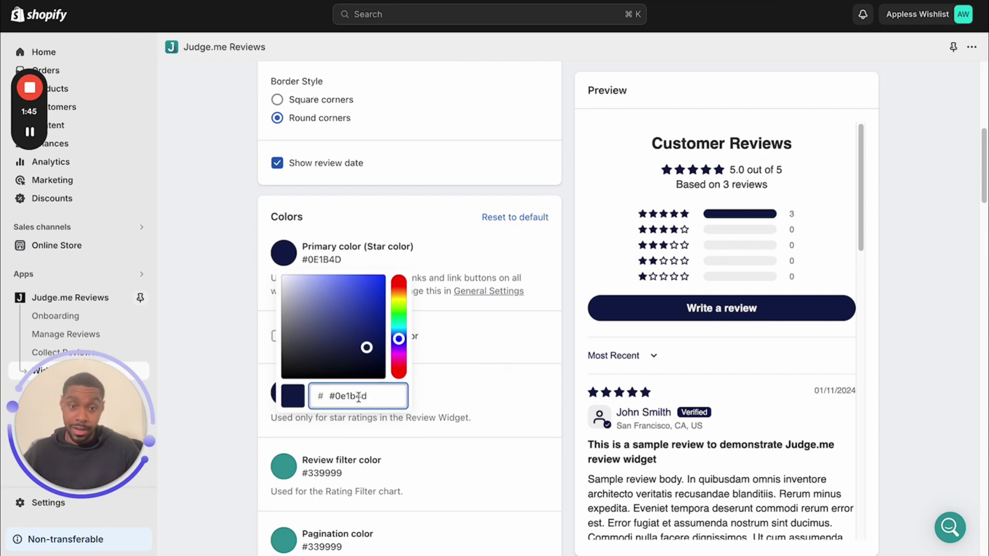
pyautogui.click(406, 250)
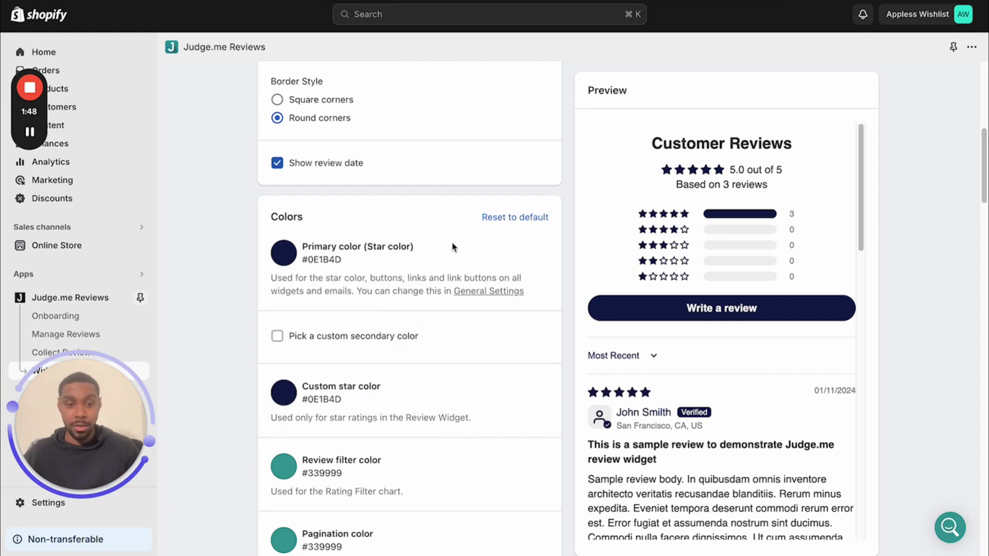
# Scroll through Formatting, Custom forms, Review source and Colors, then back up to Theme
pyautogui.scroll(-4, 370, 408)
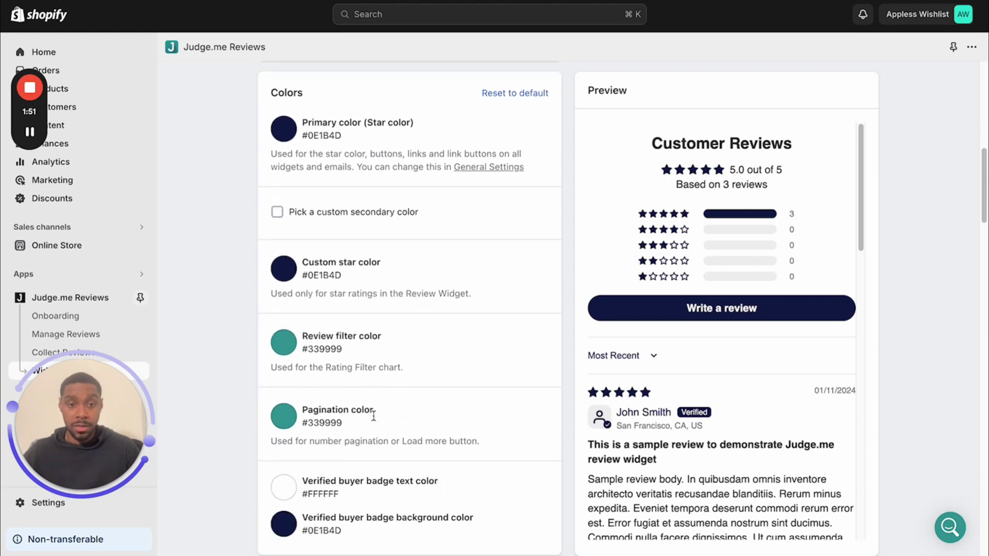
pyautogui.scroll(-2, 373, 415)
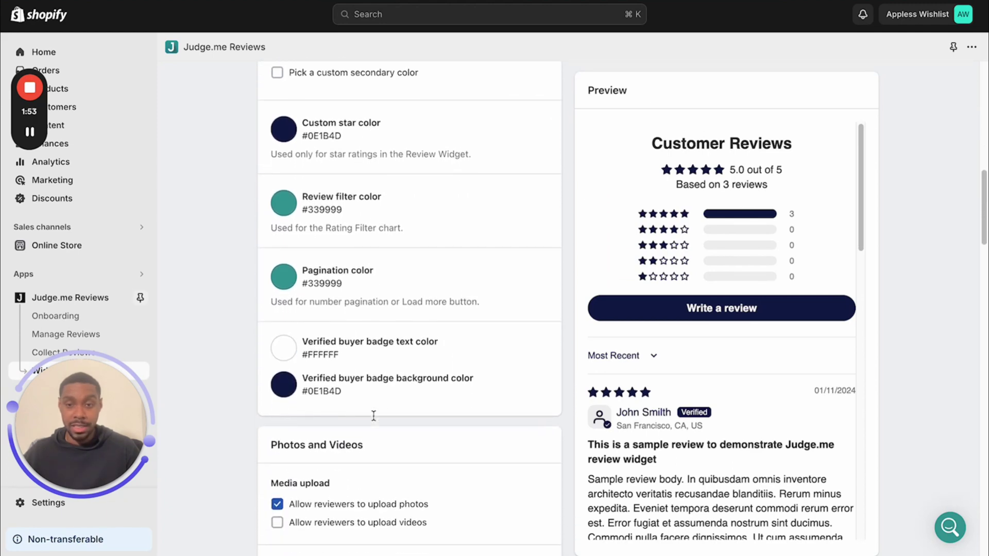
pyautogui.scroll(-4, 373, 416)
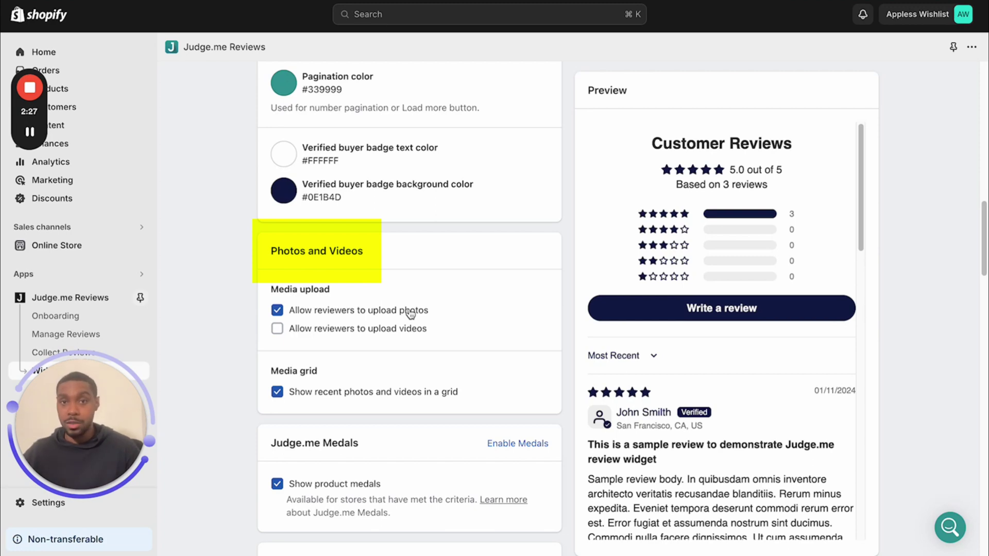
pyautogui.scroll(-3, 411, 313)
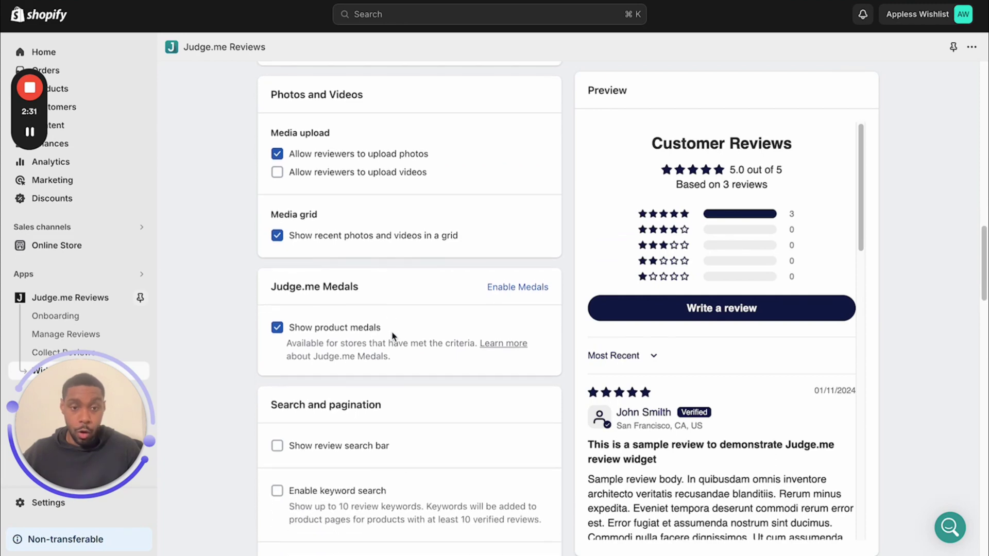
pyautogui.scroll(-10, 393, 336)
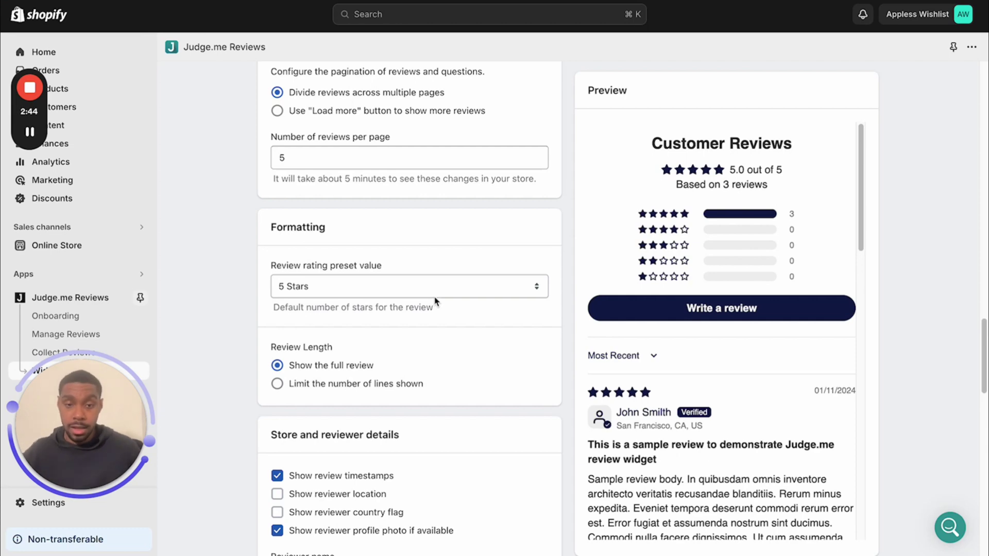
pyautogui.scroll(-15, 434, 301)
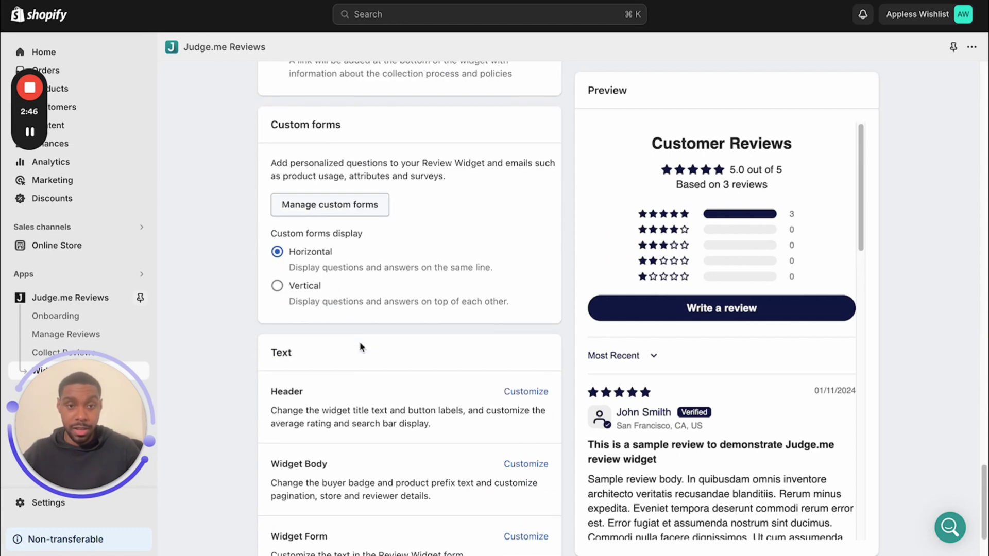
pyautogui.scroll(-2, 362, 348)
pyautogui.scroll(6, 360, 344)
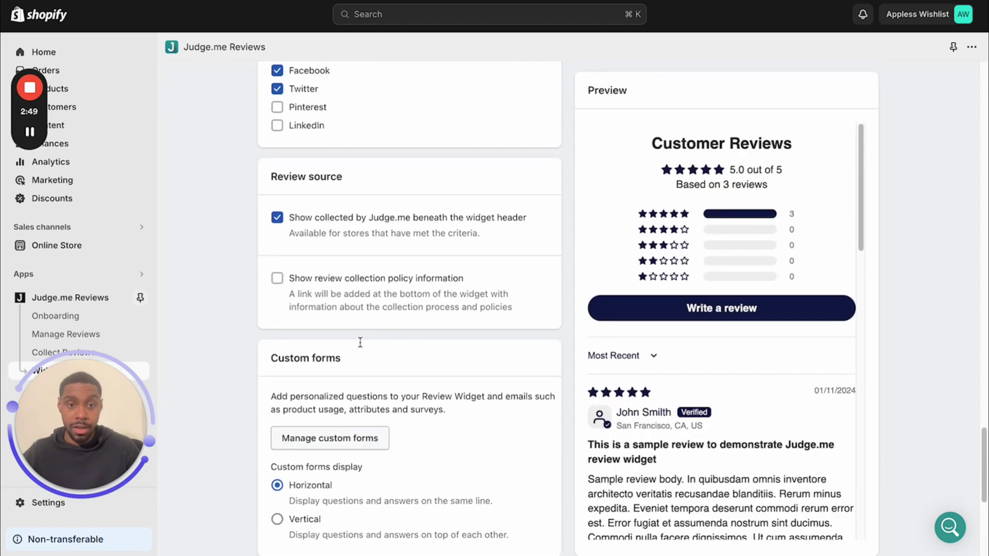
pyautogui.scroll(1, 360, 343)
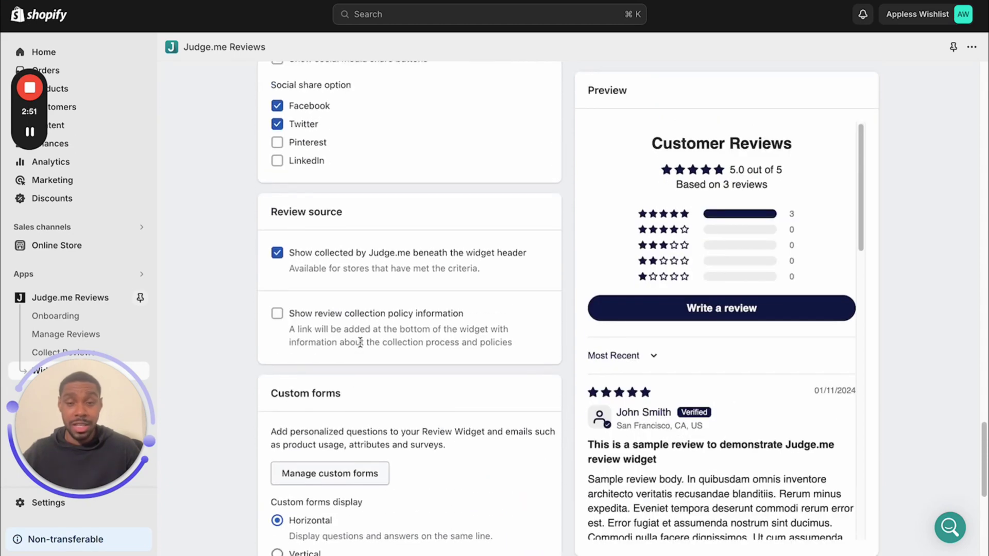
pyautogui.scroll(10, 360, 343)
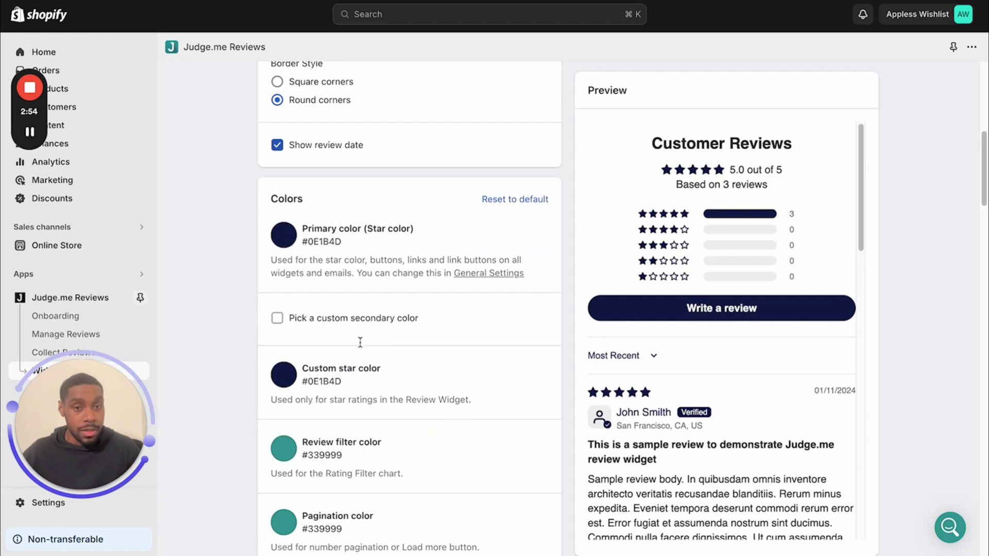
pyautogui.scroll(10, 360, 343)
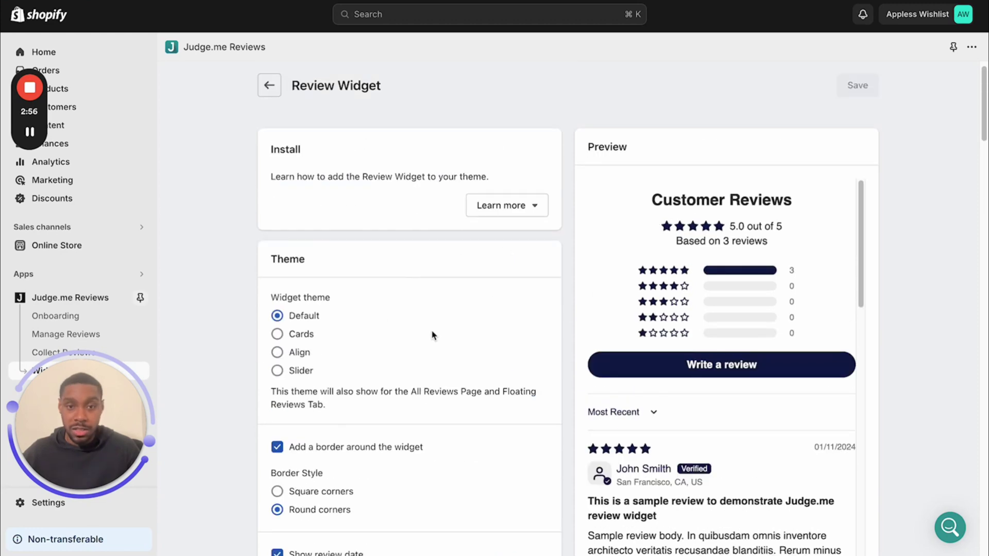
# Switch the theme editor to the Products > Default product template
pyautogui.scroll(-1, 607, 375)
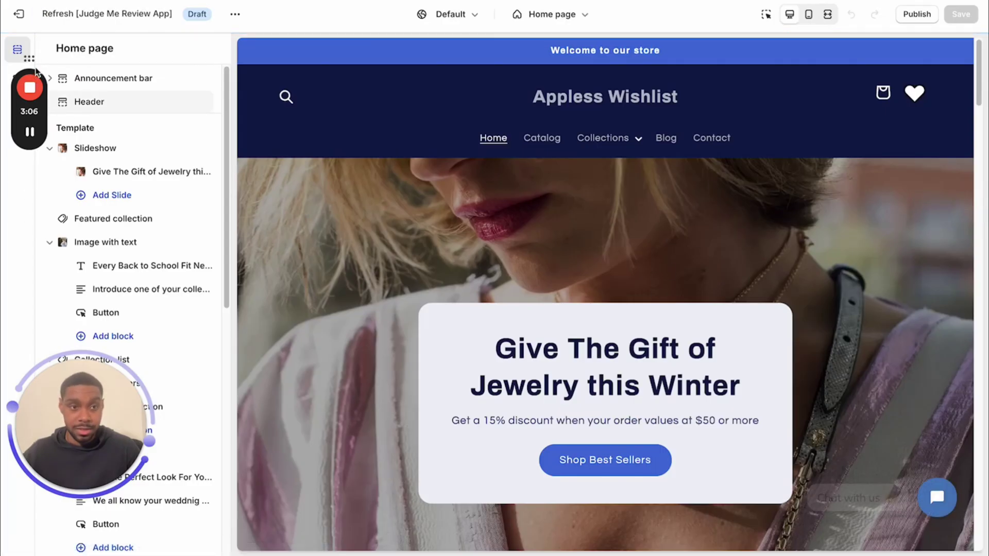
pyautogui.moveTo(29, 59); pyautogui.dragTo(927, 58)
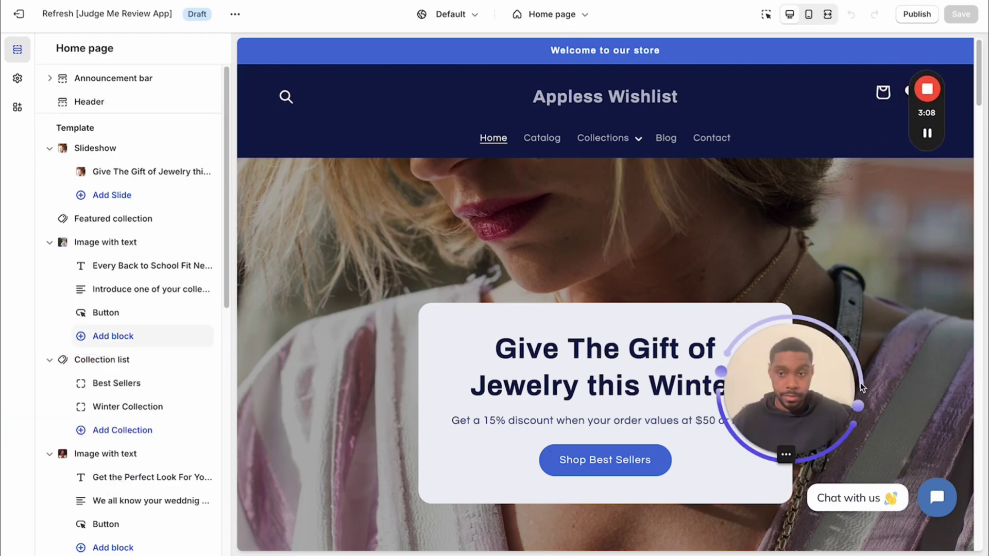
pyautogui.moveTo(861, 388); pyautogui.dragTo(976, 364)
pyautogui.click(538, 14)
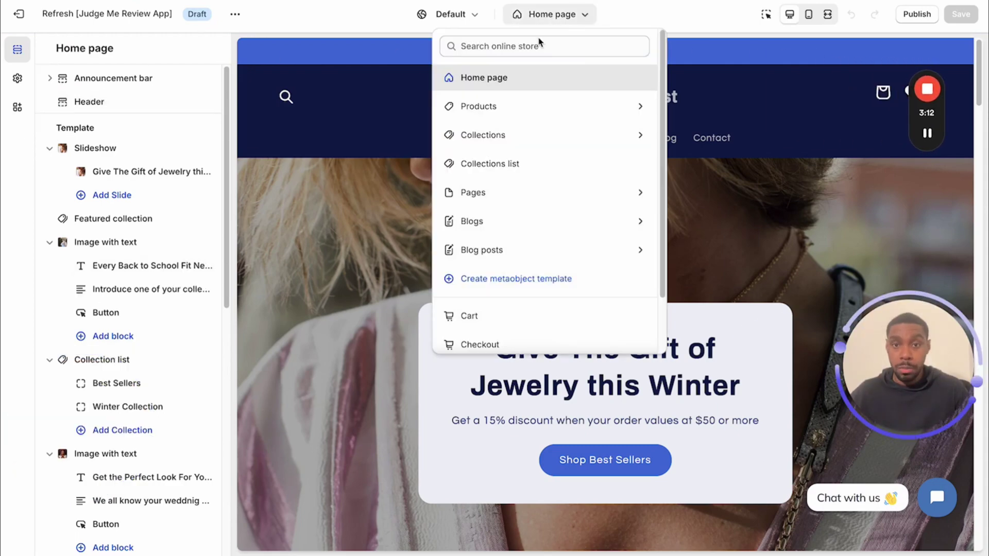
pyautogui.click(515, 119)
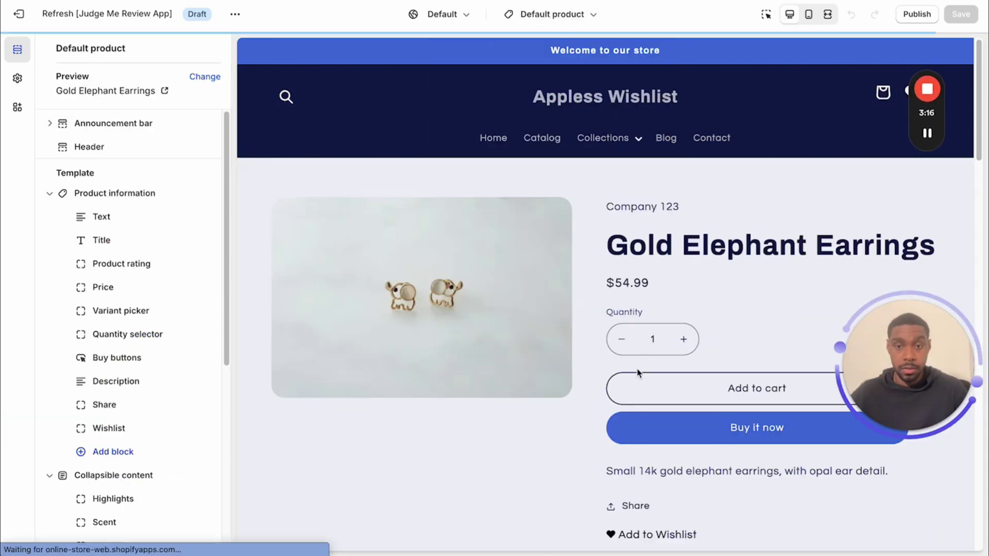
# Scroll to the Customer Reviews widget and its Apps > Review Widget block
pyautogui.scroll(-5, 732, 406)
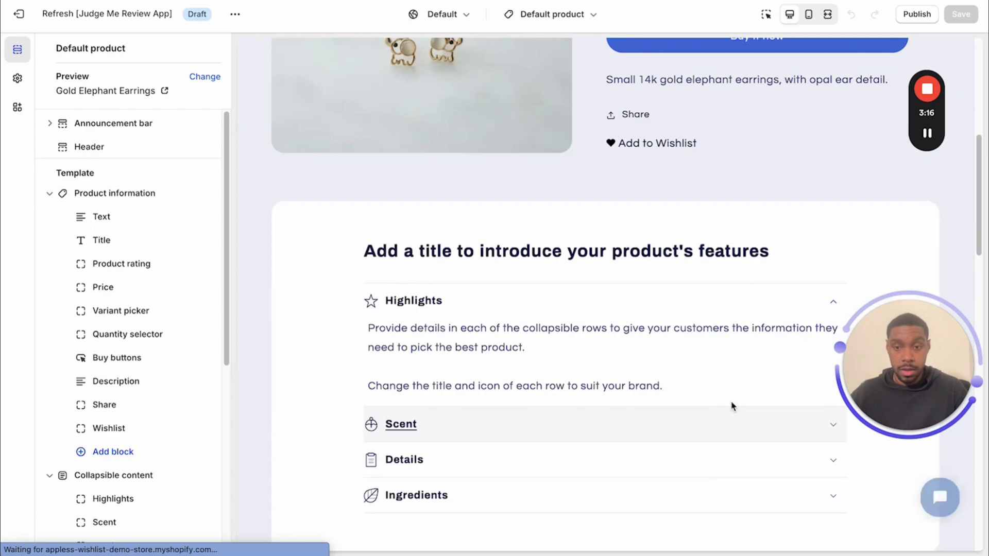
pyautogui.scroll(-12, 732, 406)
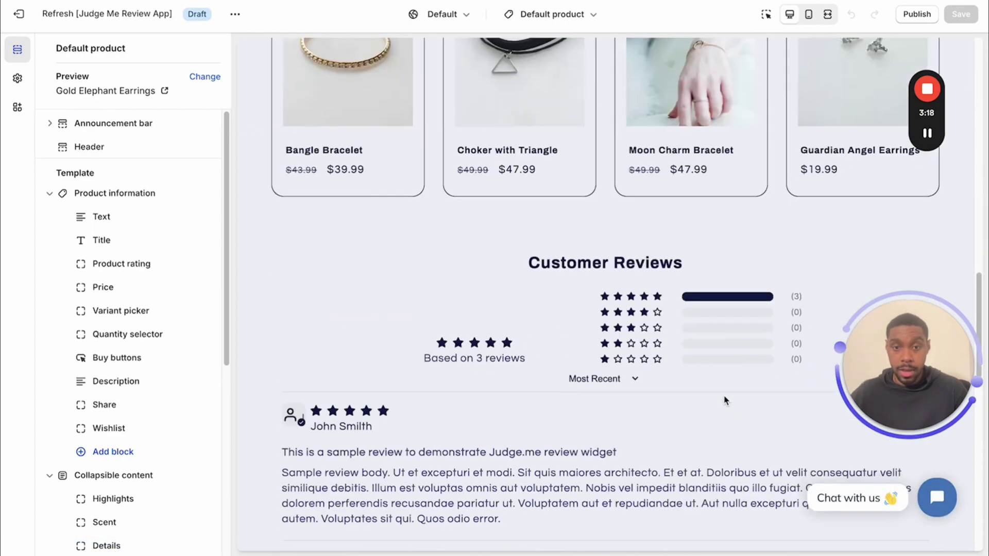
pyautogui.scroll(-3, 462, 324)
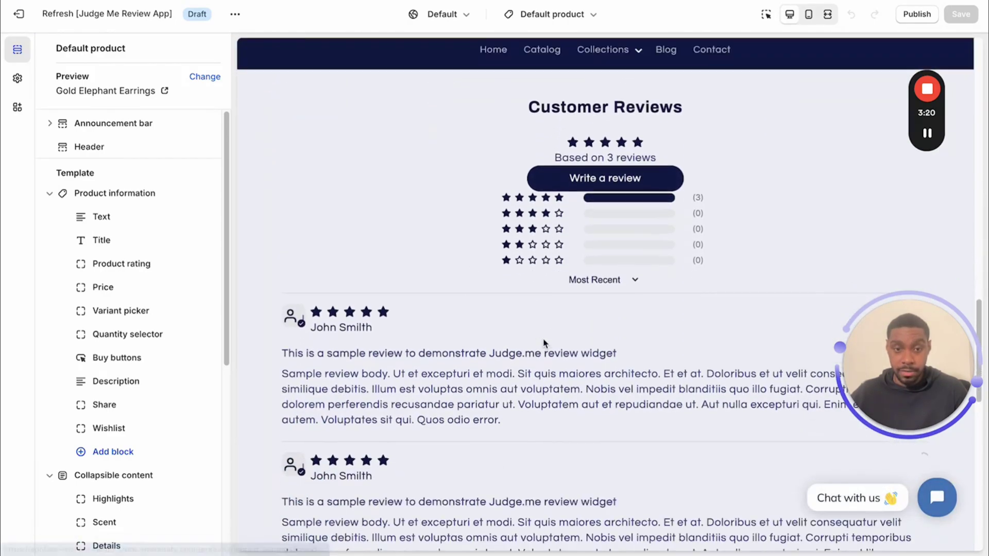
pyautogui.scroll(-5, 544, 342)
pyautogui.scroll(3, 544, 342)
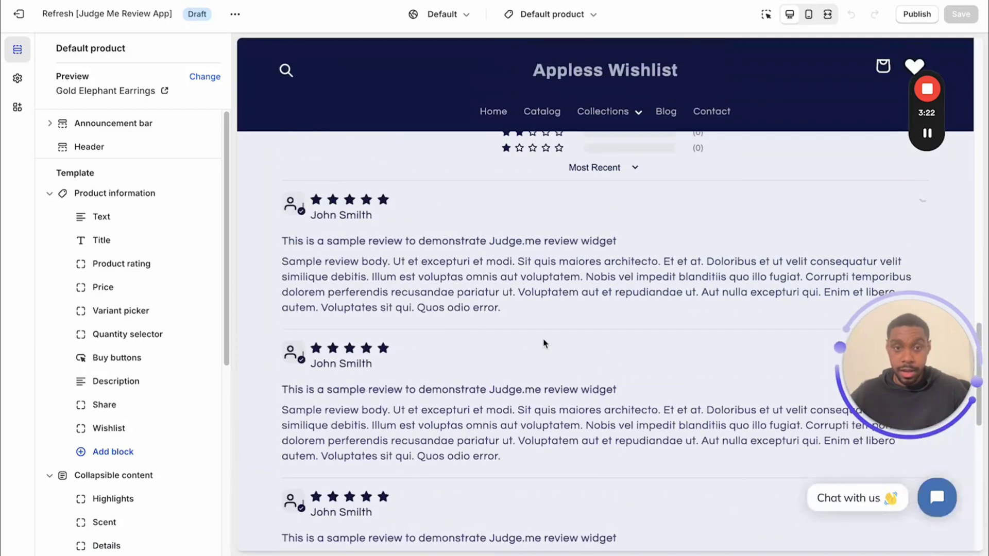
pyautogui.scroll(3, 543, 343)
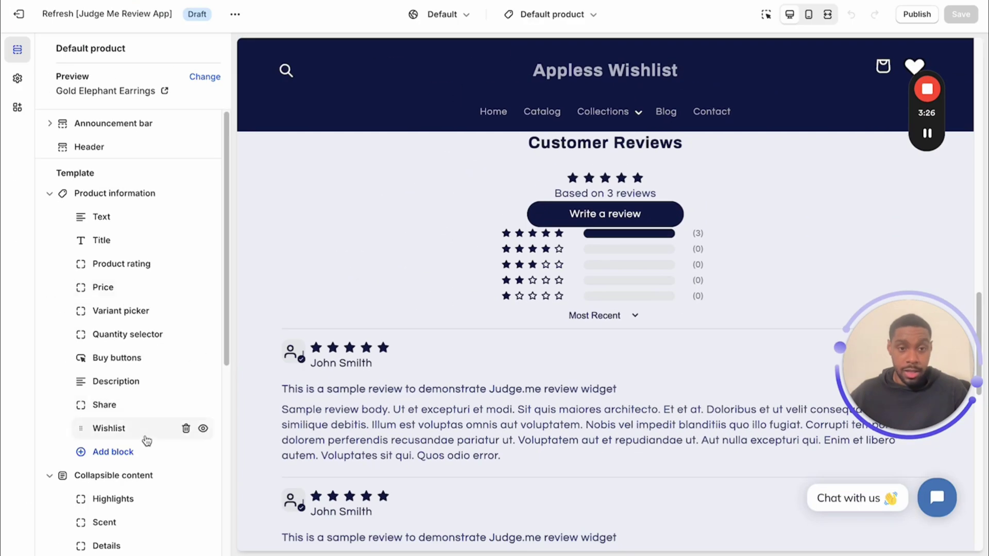
pyautogui.scroll(-5, 146, 439)
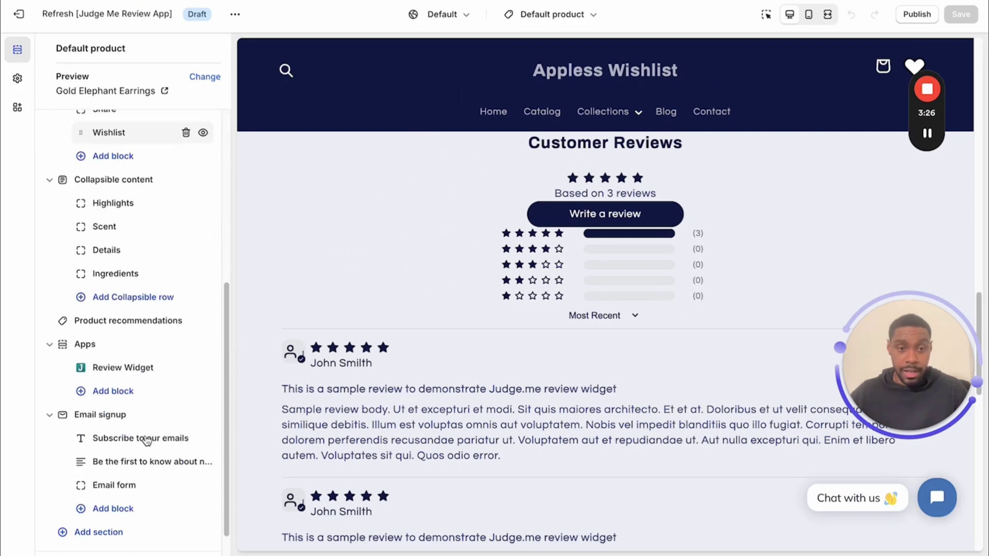
pyautogui.scroll(-1, 144, 440)
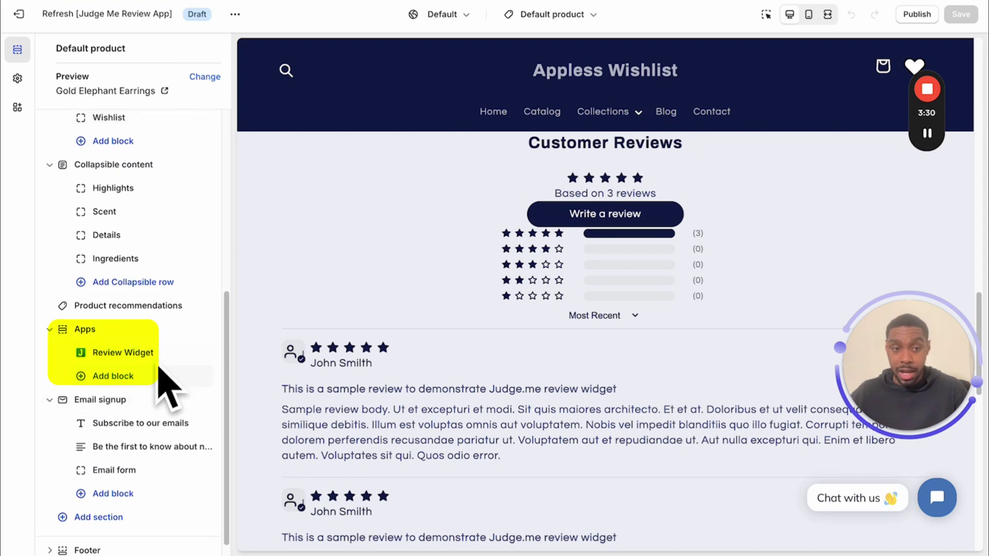
pyautogui.click(119, 376)
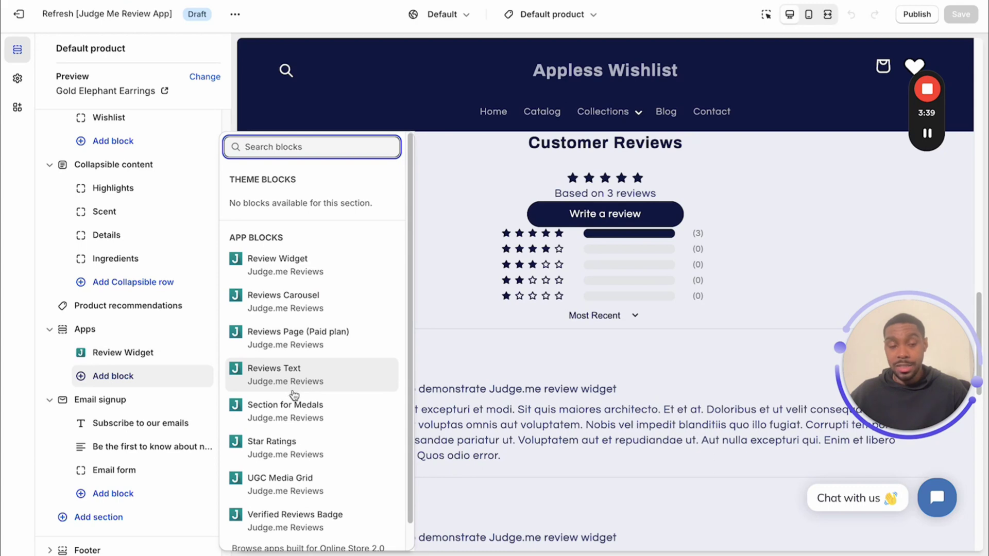
pyautogui.scroll(-1, 294, 395)
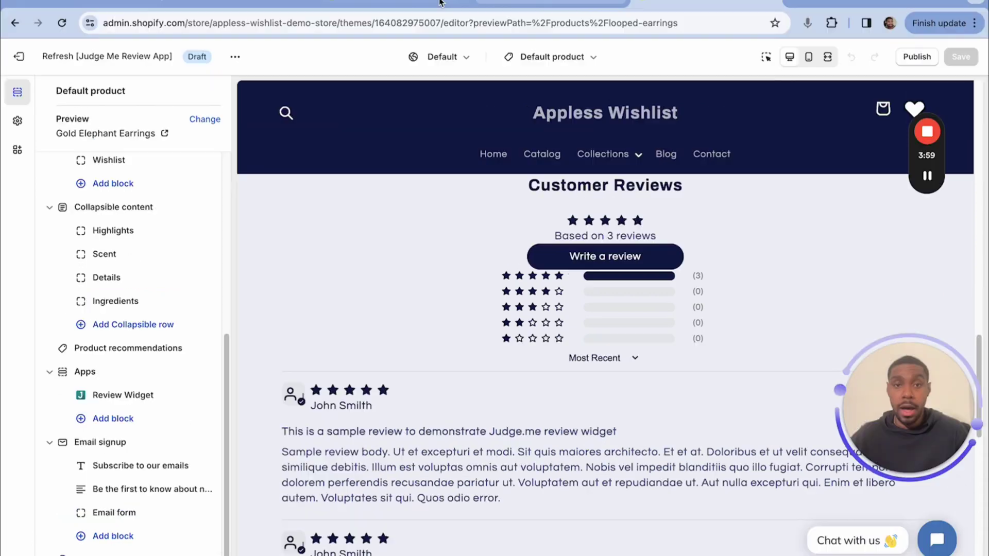
# Set the Review Widget theme to Cards and save it
pyautogui.click(422, 5)
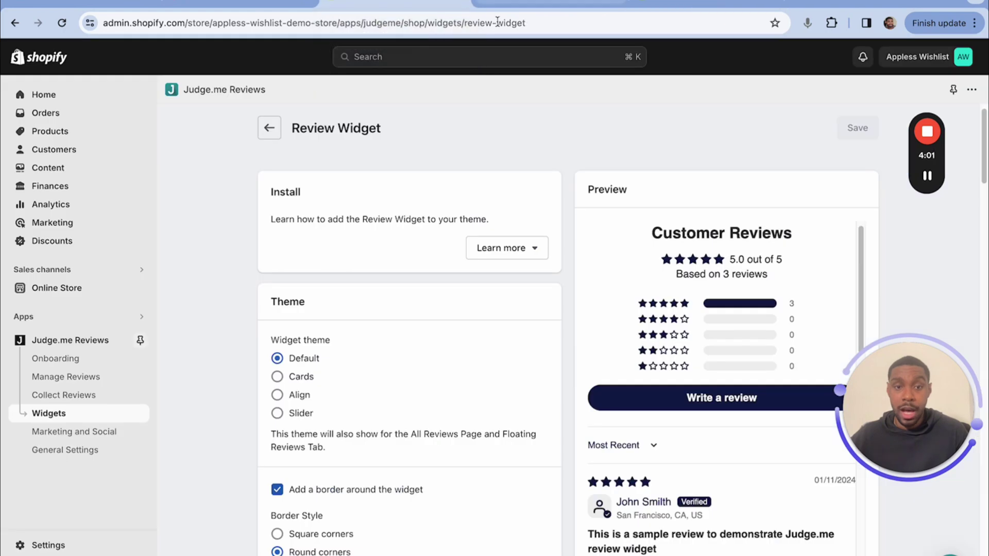
pyautogui.click(278, 377)
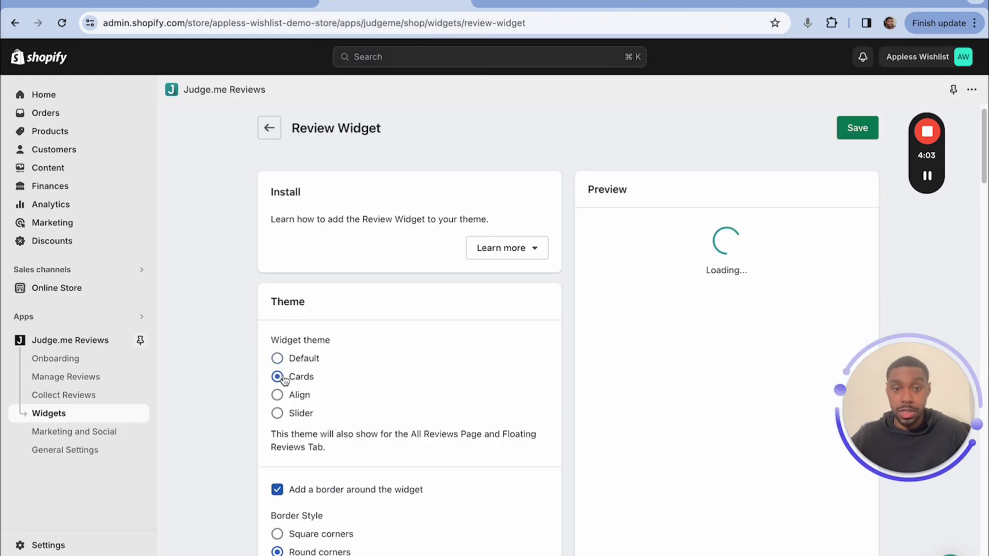
pyautogui.click(851, 127)
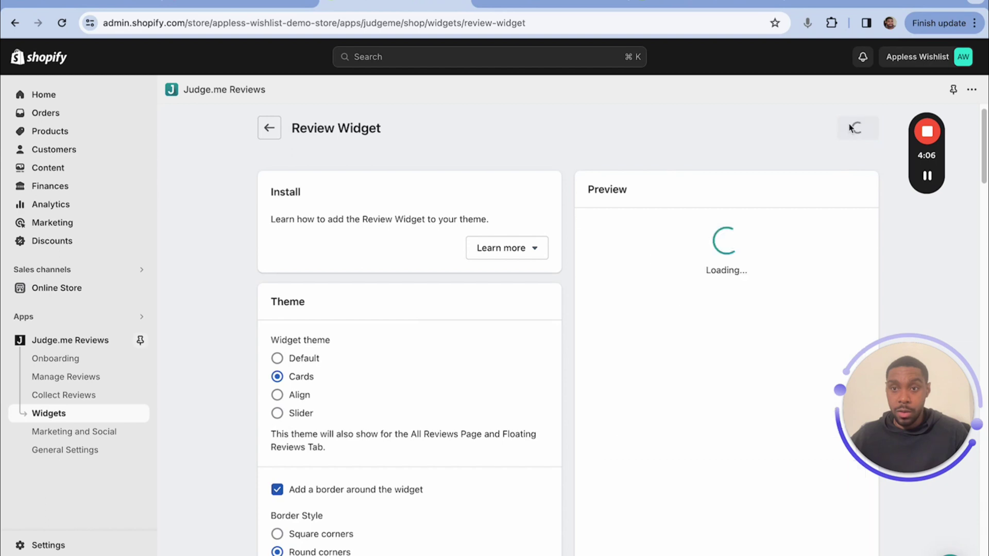
# Reload the theme editor preview, then view the live storefront
pyautogui.click(557, 5)
pyautogui.click(676, 3)
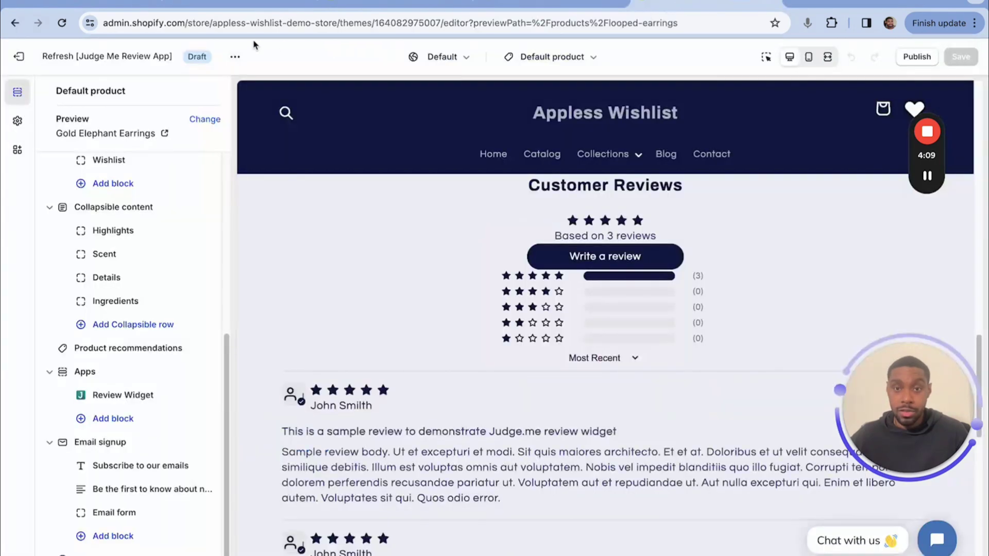
pyautogui.click(62, 23)
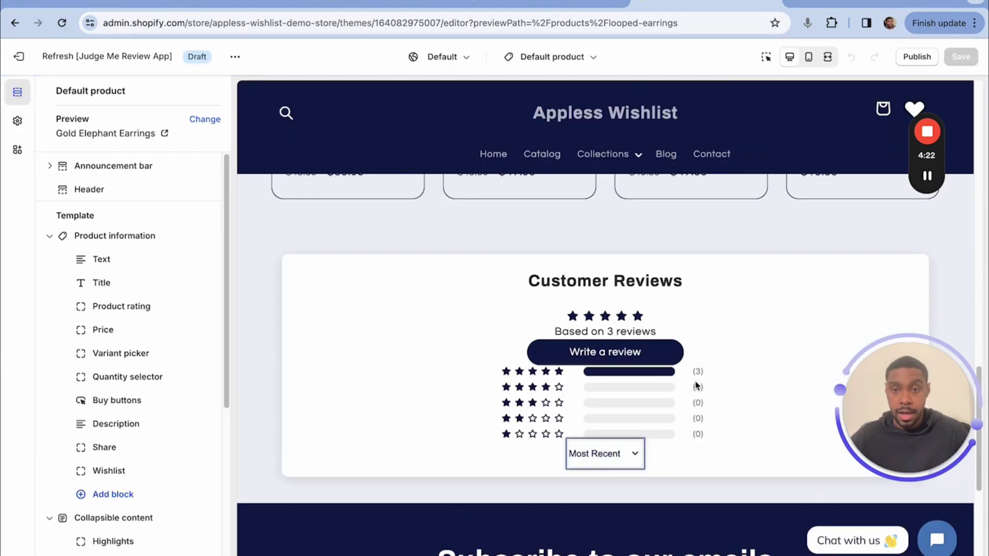
pyautogui.click(534, 4)
# Open the Anchor Bracelet Mens product page and scroll to its card-style reviews
pyautogui.scroll(-4, 551, 380)
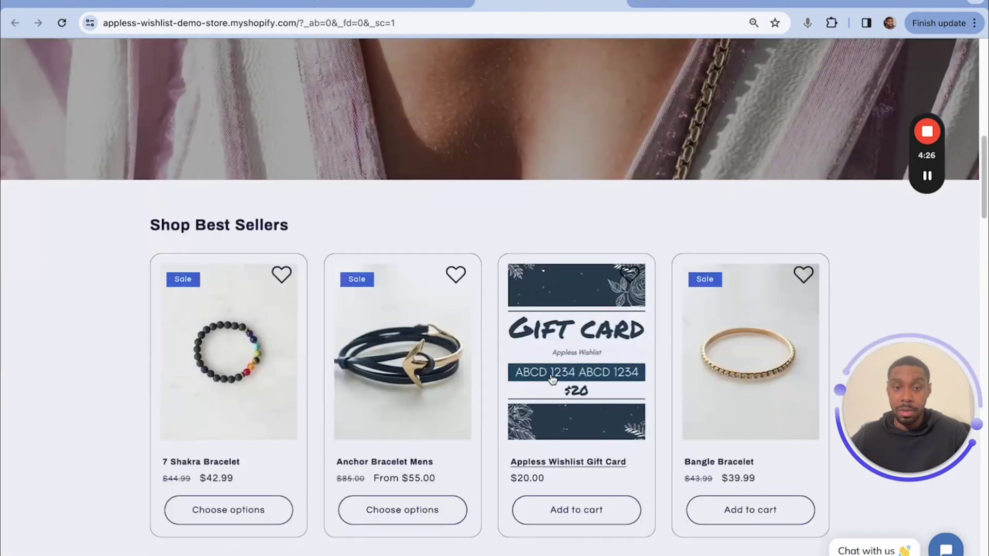
pyautogui.click(415, 365)
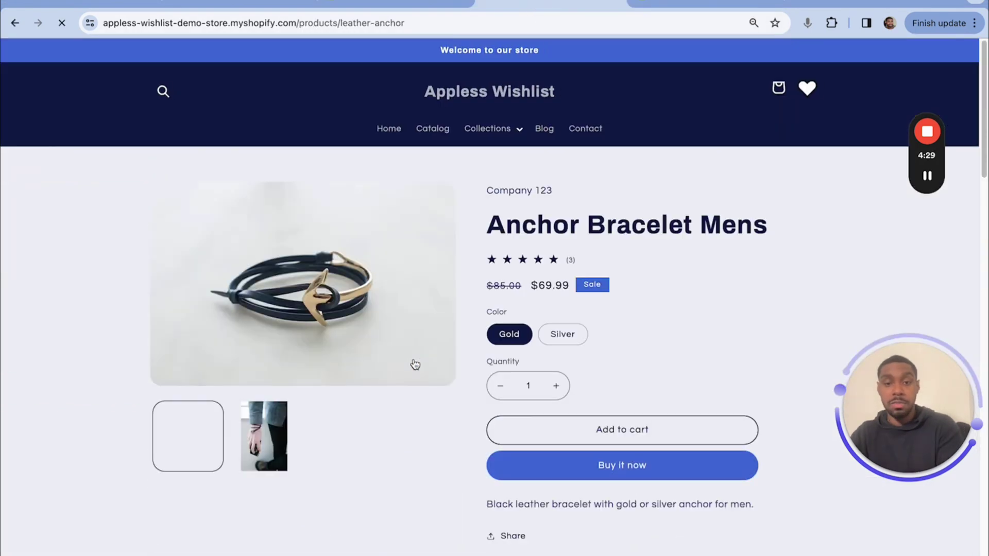
pyautogui.scroll(-20, 463, 303)
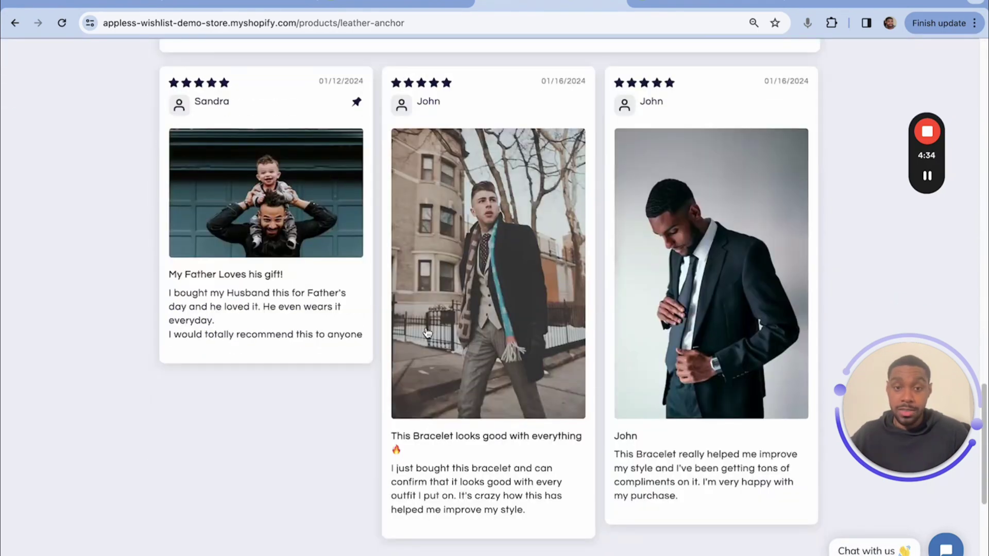
pyautogui.scroll(5, 194, 150)
pyautogui.scroll(-5, 194, 150)
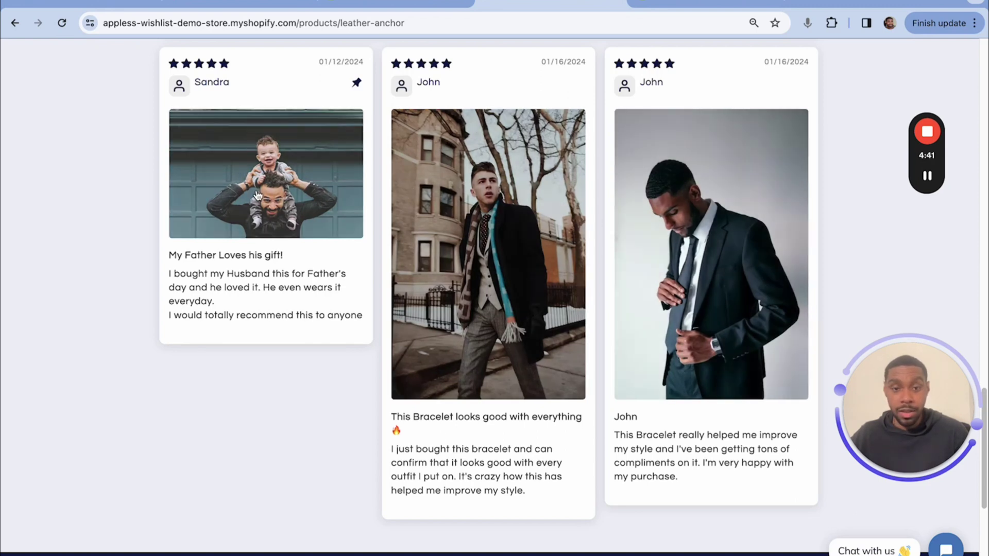
# Enlarge and close the second review's photo, then return to the Review Widget settings
pyautogui.click(507, 236)
pyautogui.click(661, 48)
pyautogui.scroll(10, 676, 280)
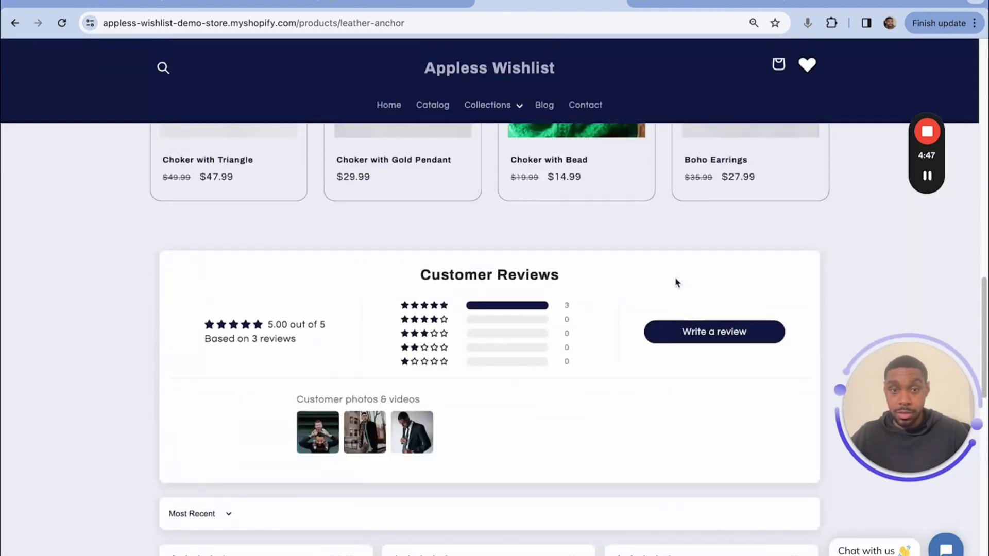
pyautogui.click(383, 8)
# Save the Align widget theme and reload the product page to view it
pyautogui.click(277, 395)
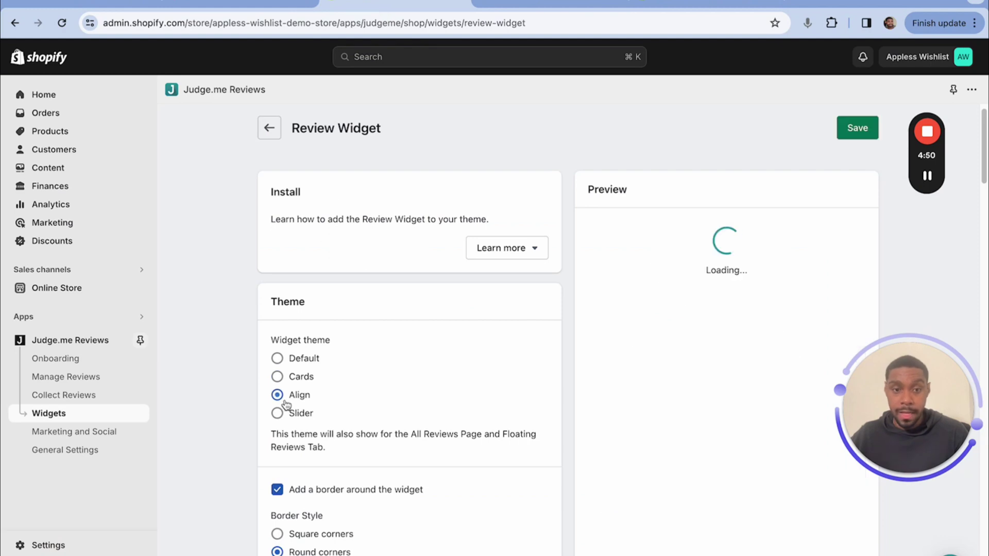
pyautogui.click(857, 128)
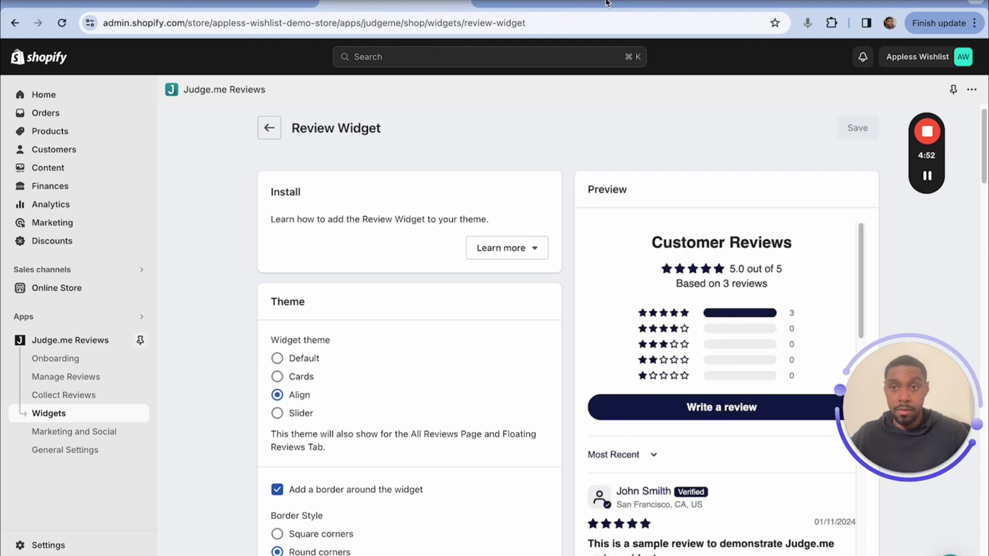
pyautogui.click(562, 8)
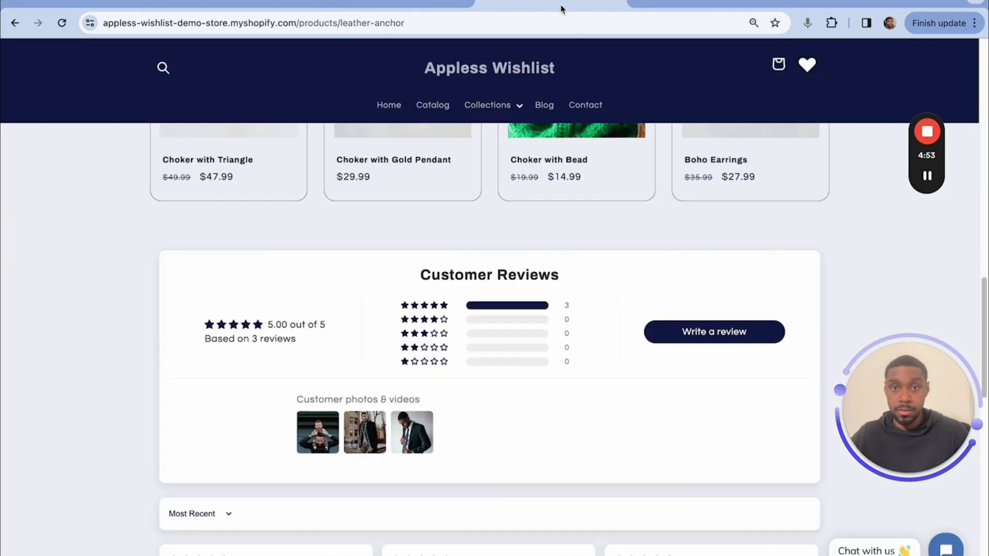
pyautogui.click(60, 25)
pyautogui.scroll(10, 546, 397)
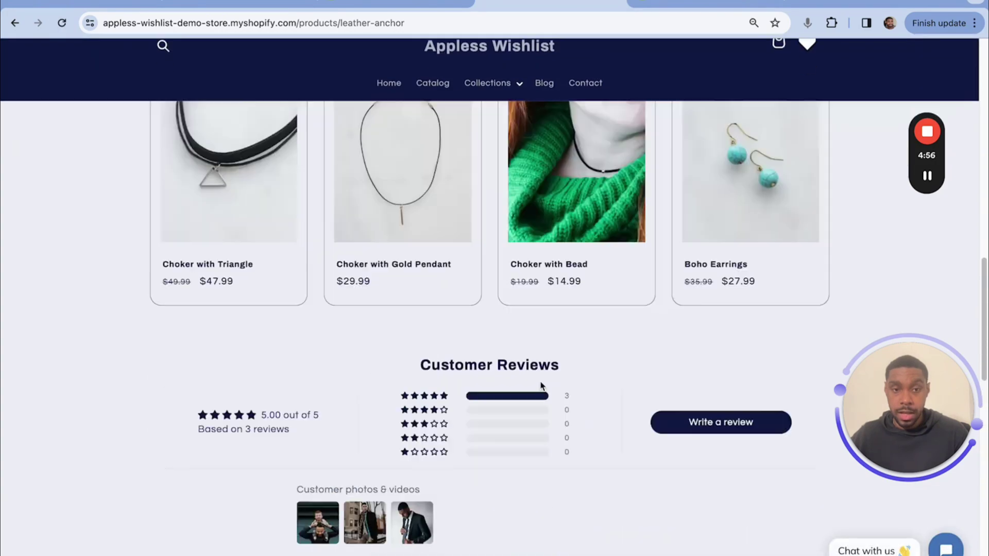
pyautogui.scroll(-5, 464, 330)
pyautogui.moveTo(927, 102); pyautogui.dragTo(950, 196)
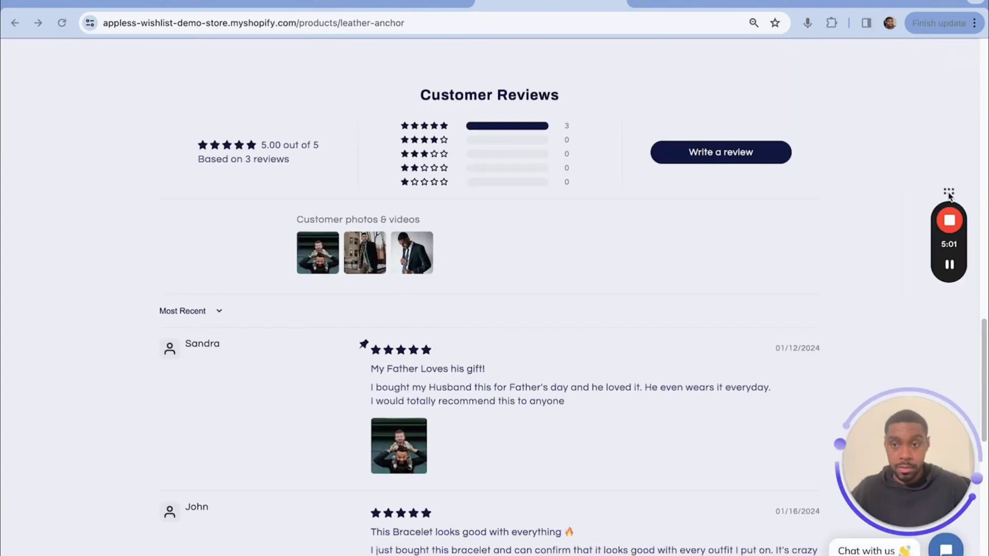
pyautogui.scroll(-10, 467, 294)
pyautogui.scroll(10, 467, 295)
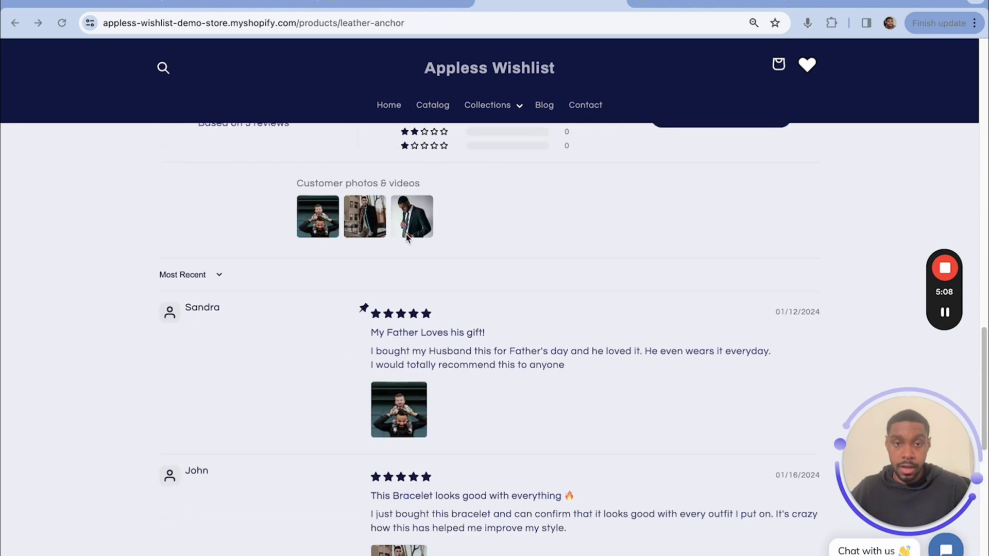
# Save the Slider widget theme and reload the product page to check the reviews
pyautogui.click(411, 5)
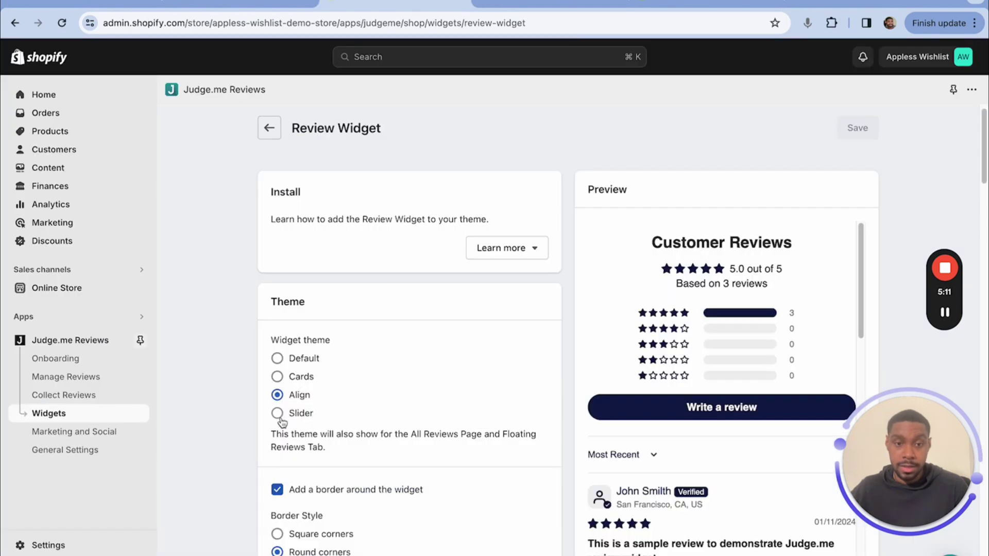
pyautogui.click(277, 412)
pyautogui.click(858, 127)
pyautogui.click(549, 5)
pyautogui.click(62, 23)
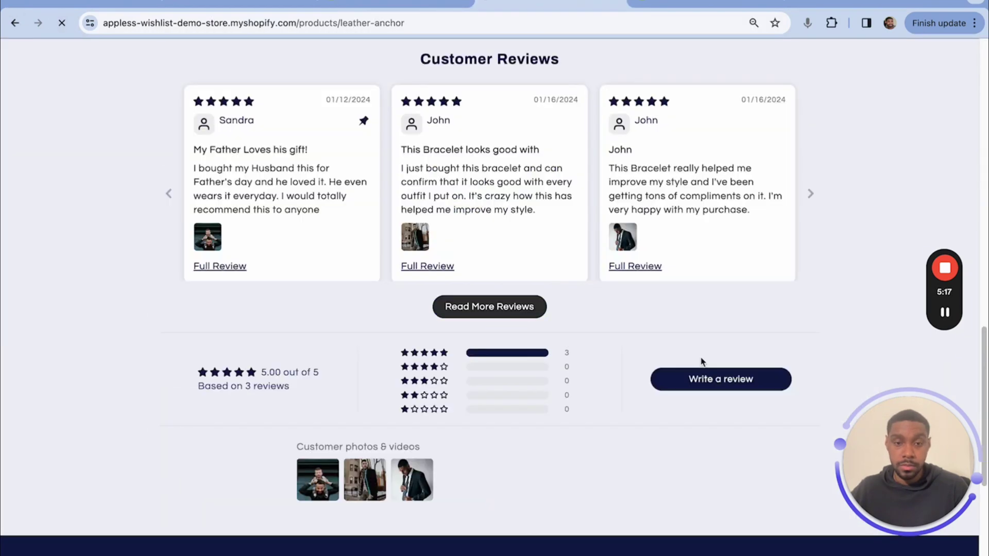
pyautogui.scroll(8, 608, 332)
pyautogui.scroll(-5, 609, 331)
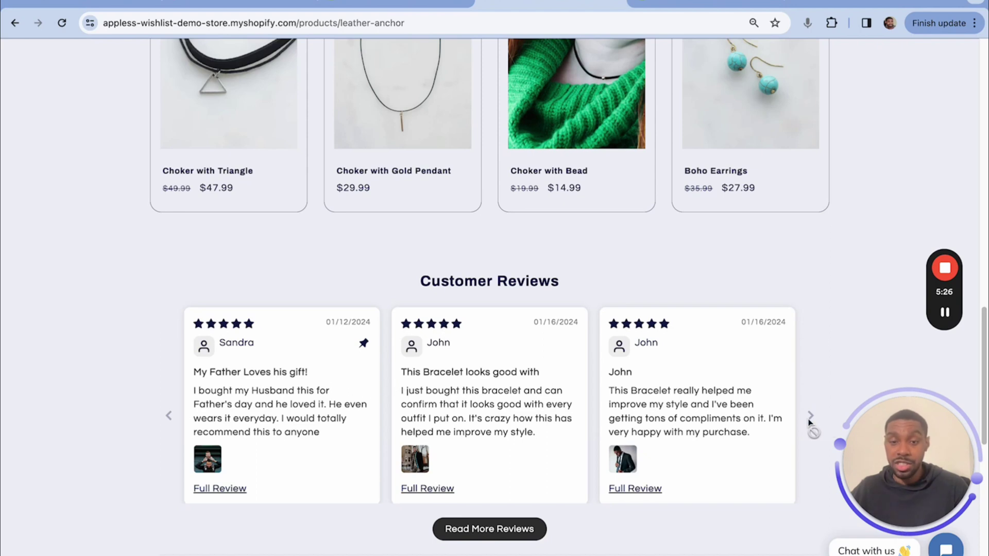
pyautogui.scroll(-4, 799, 438)
pyautogui.scroll(1, 526, 370)
# Open the full Most Recent customer reviews list
pyautogui.click(526, 368)
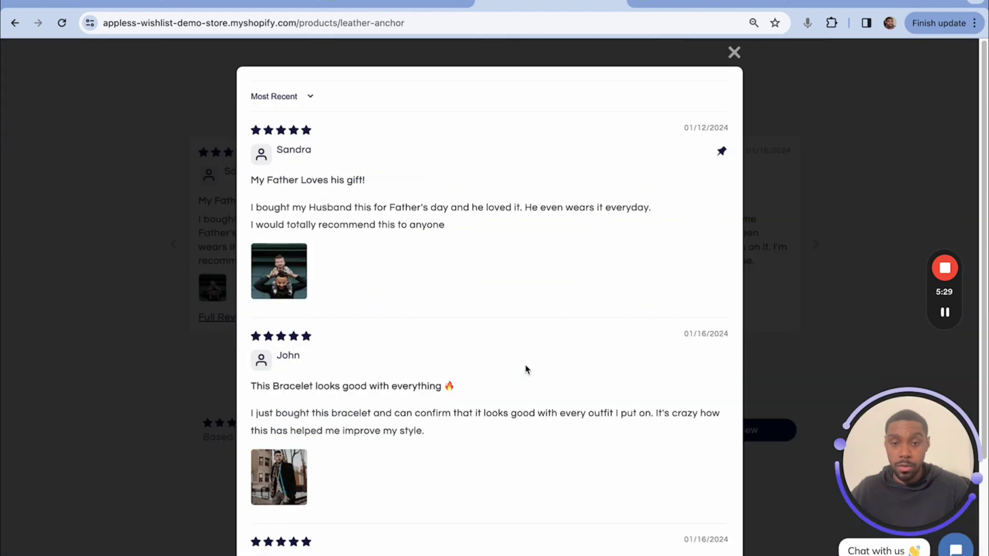
pyautogui.scroll(-4, 526, 375)
pyautogui.scroll(4, 525, 375)
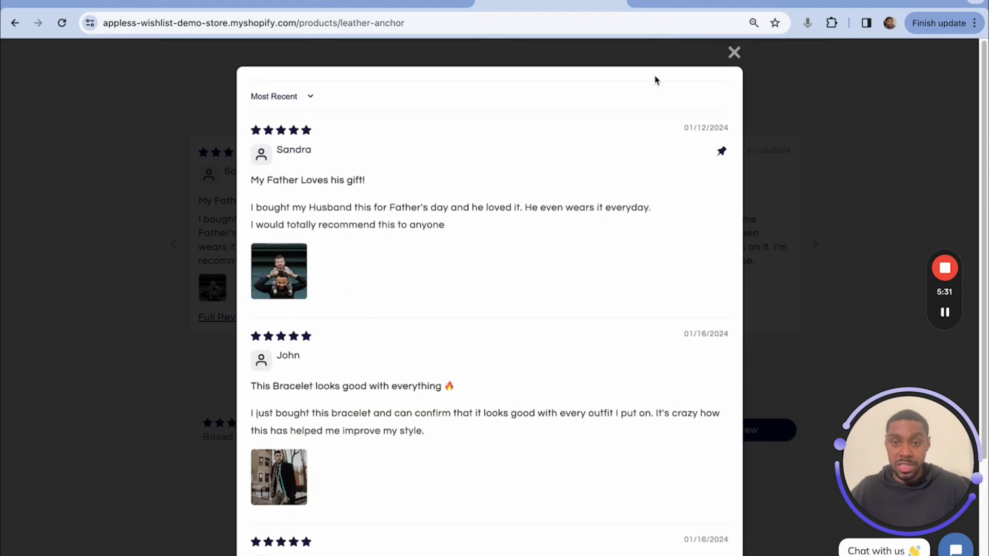
# Close the reviews list and open the Write a review form, viewing its fields down to Submit Review
pyautogui.click(733, 53)
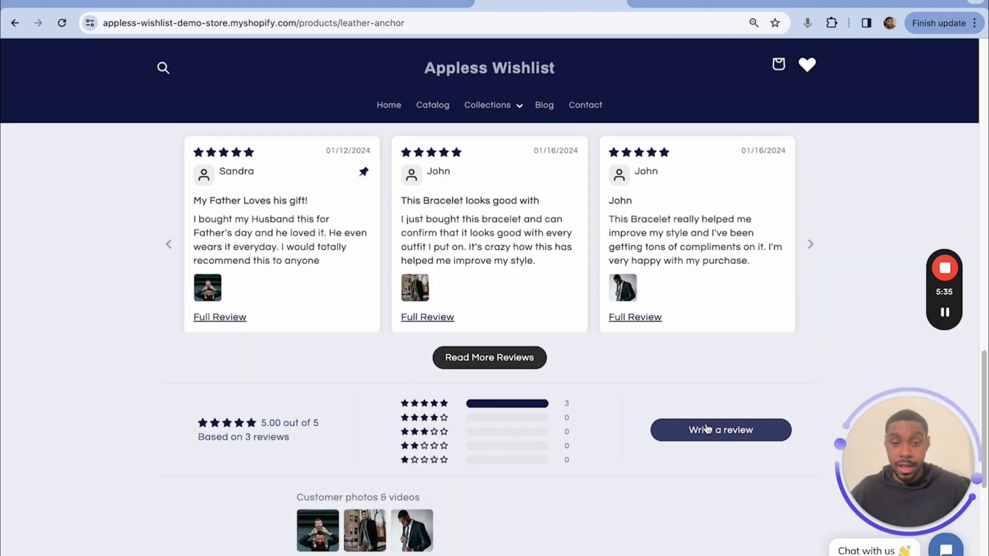
pyautogui.click(707, 429)
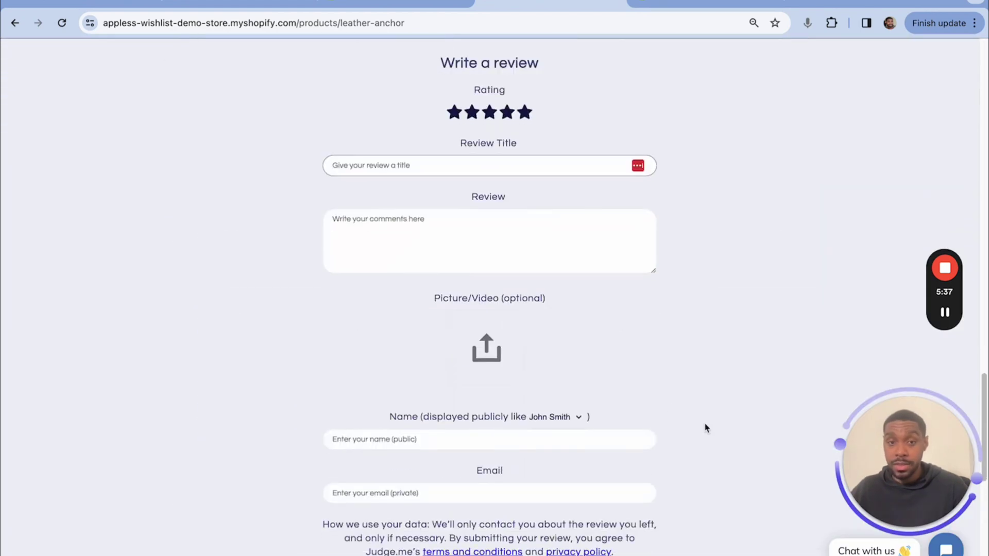
pyautogui.click(406, 166)
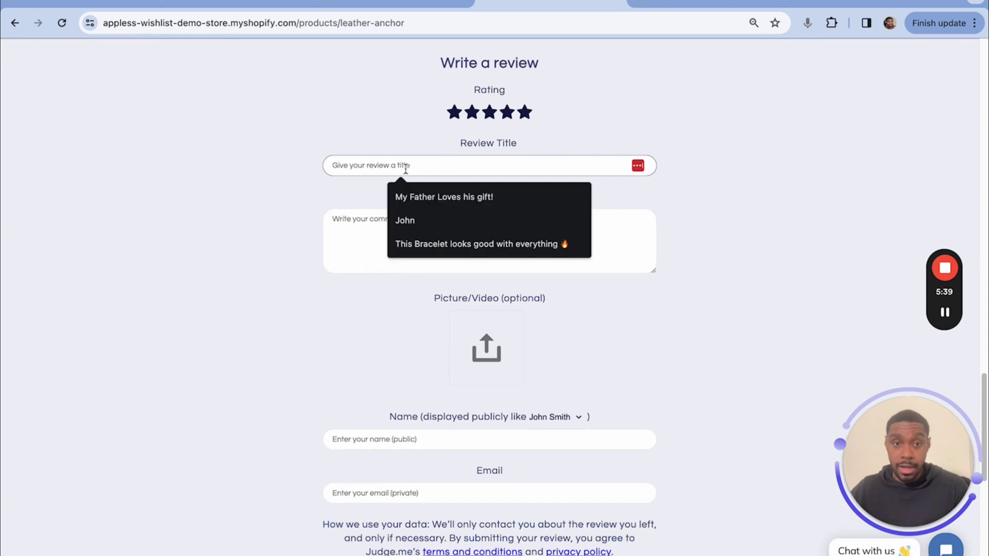
pyautogui.click(277, 242)
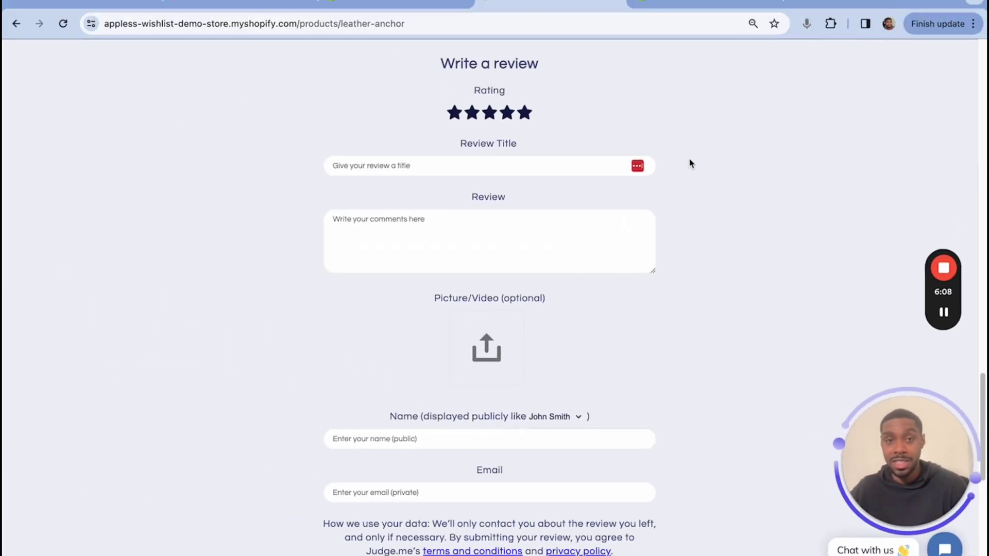
pyautogui.scroll(-4, 607, 302)
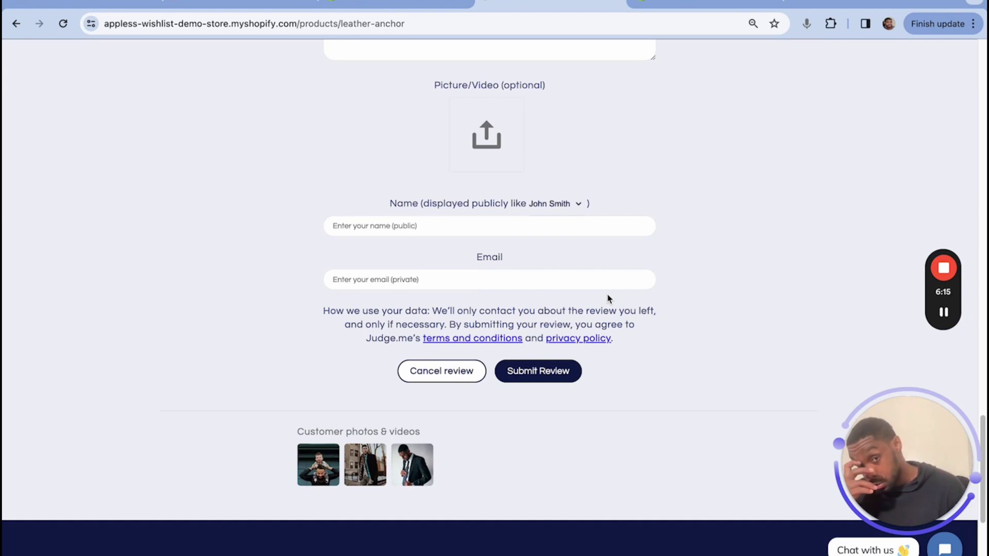
# Go from the Review Widget settings to the Widgets overview and open Reviews Carousel settings
pyautogui.click(447, 7)
pyautogui.scroll(-7, 353, 289)
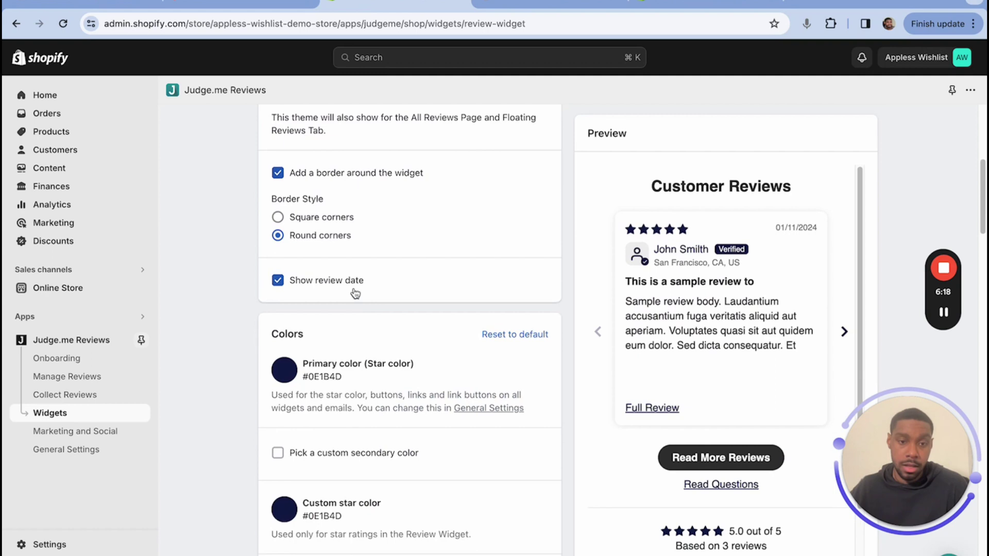
pyautogui.scroll(-20, 383, 312)
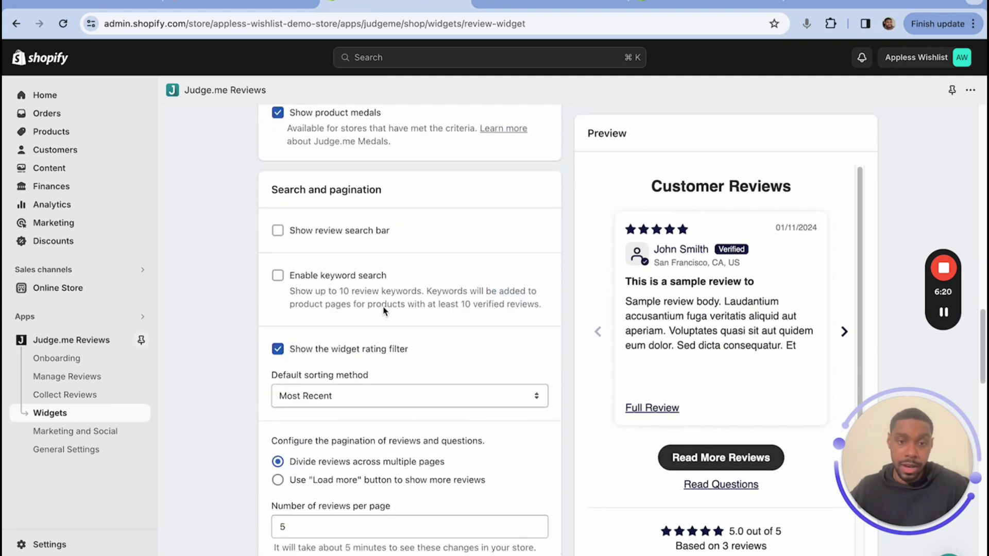
pyautogui.scroll(-7, 383, 311)
pyautogui.scroll(20, 383, 311)
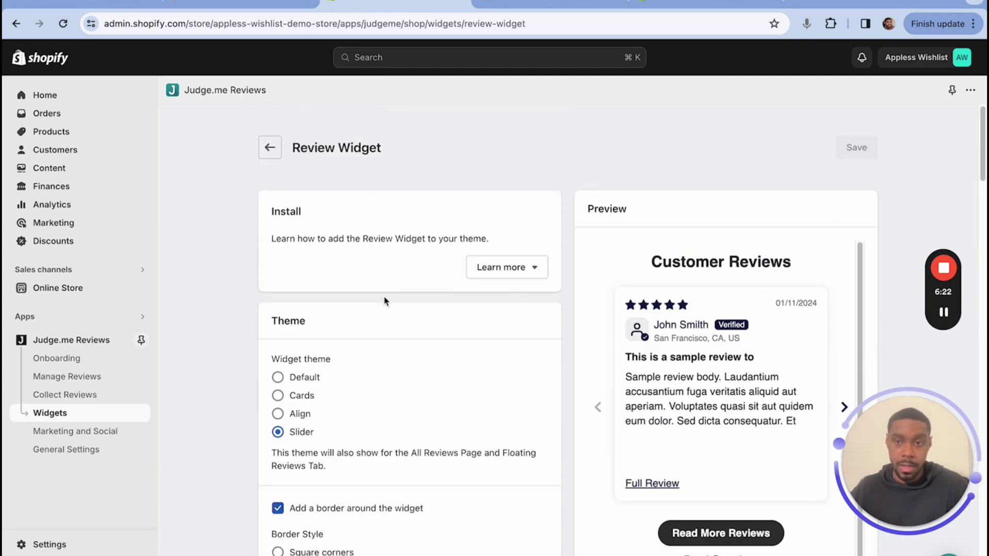
pyautogui.click(271, 149)
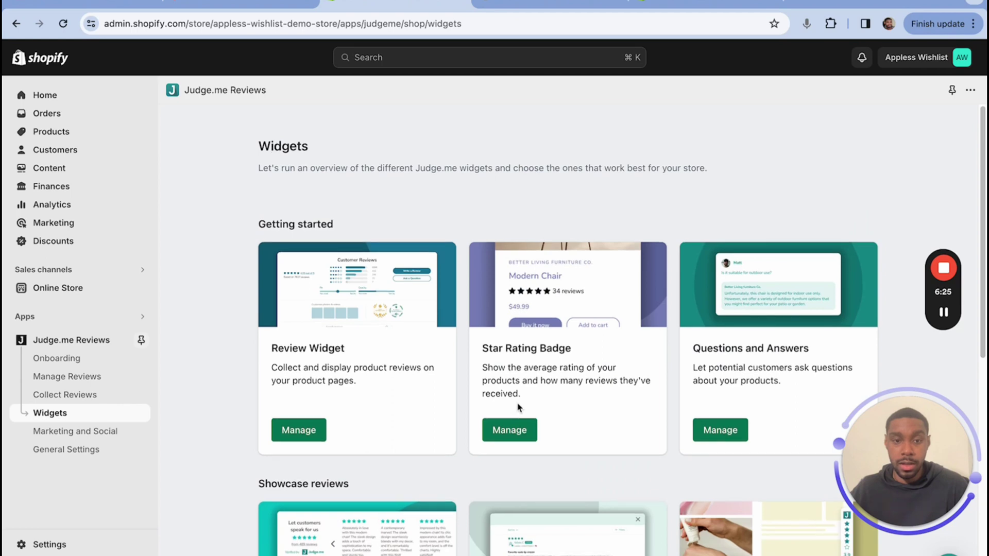
pyautogui.scroll(-4, 530, 378)
pyautogui.scroll(-2, 506, 367)
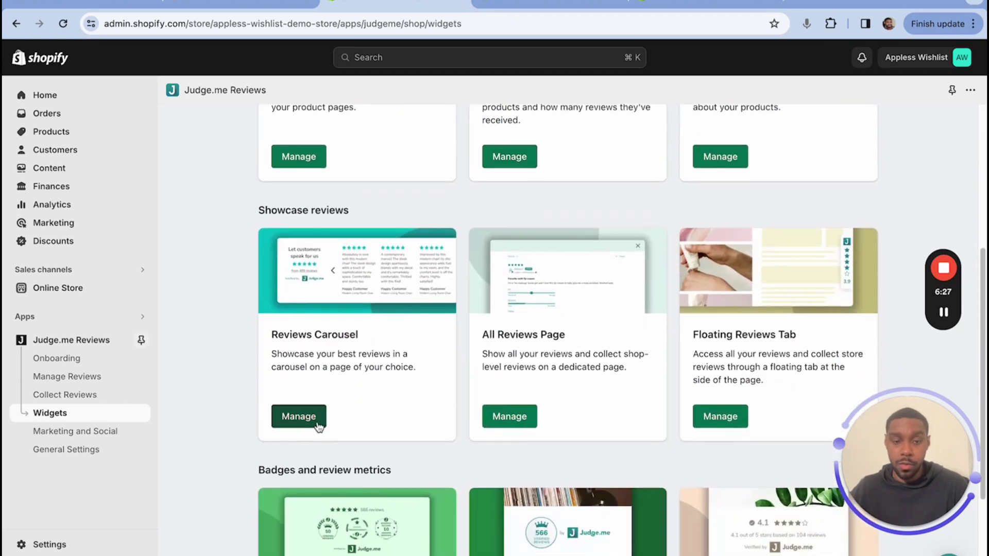
pyautogui.click(318, 426)
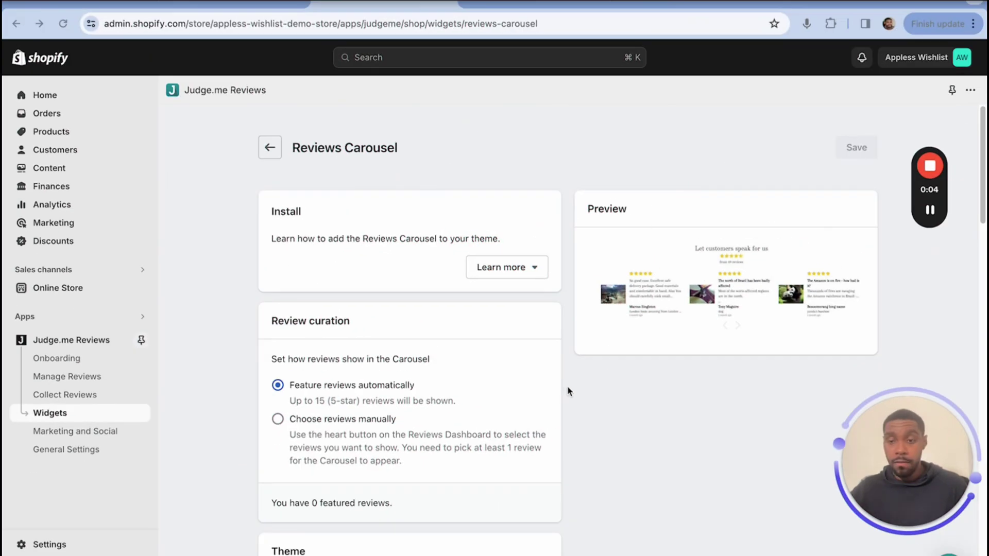
# Select the Focused view carousel theme and save it
pyautogui.scroll(-15, 568, 392)
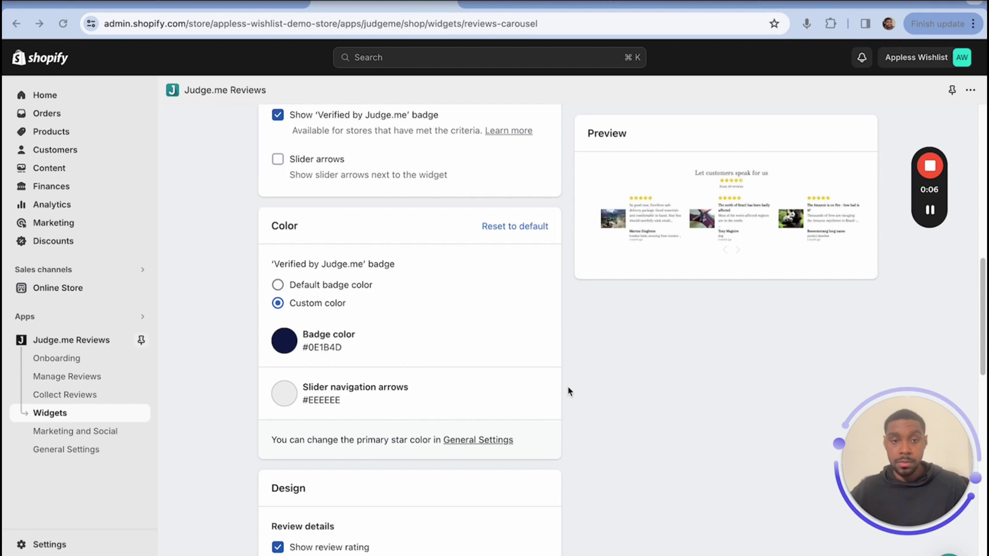
pyautogui.scroll(-3, 569, 392)
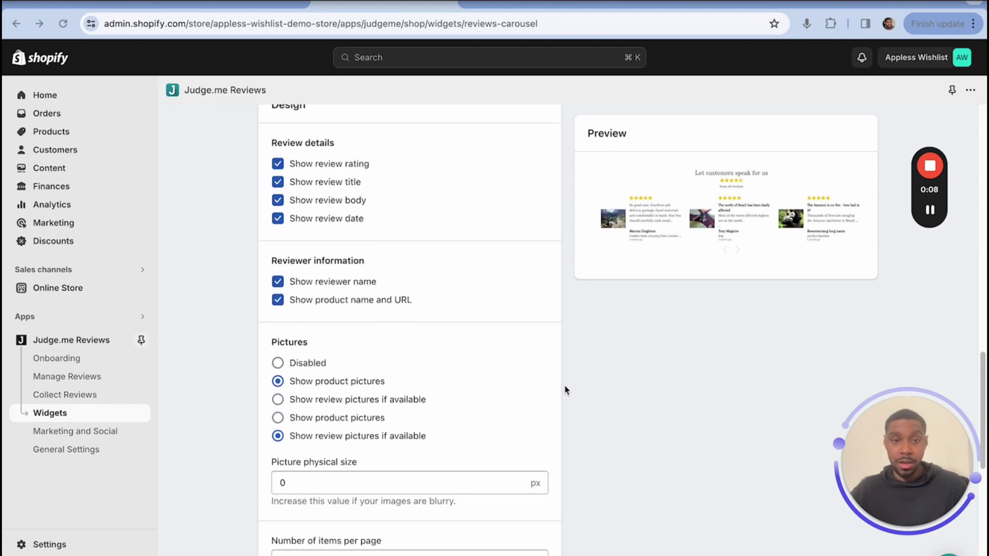
pyautogui.scroll(-10, 392, 394)
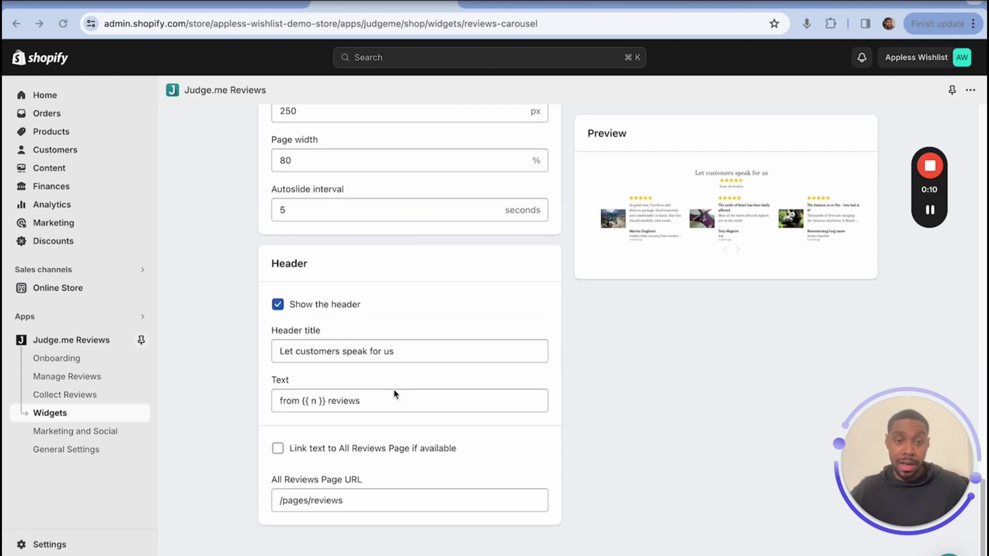
pyautogui.scroll(4, 394, 394)
pyautogui.scroll(13, 394, 395)
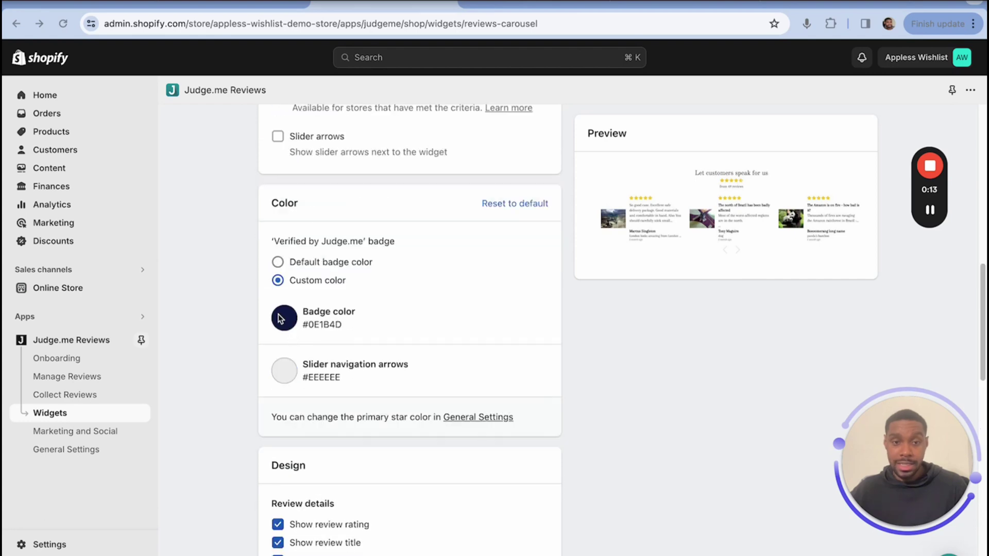
pyautogui.scroll(5, 346, 330)
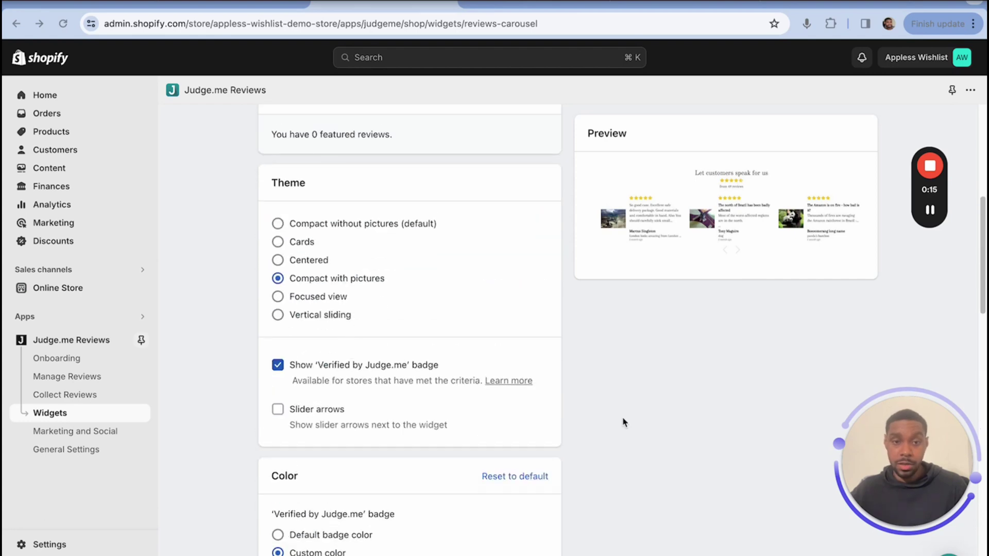
pyautogui.scroll(7, 485, 342)
pyautogui.scroll(-4, 477, 356)
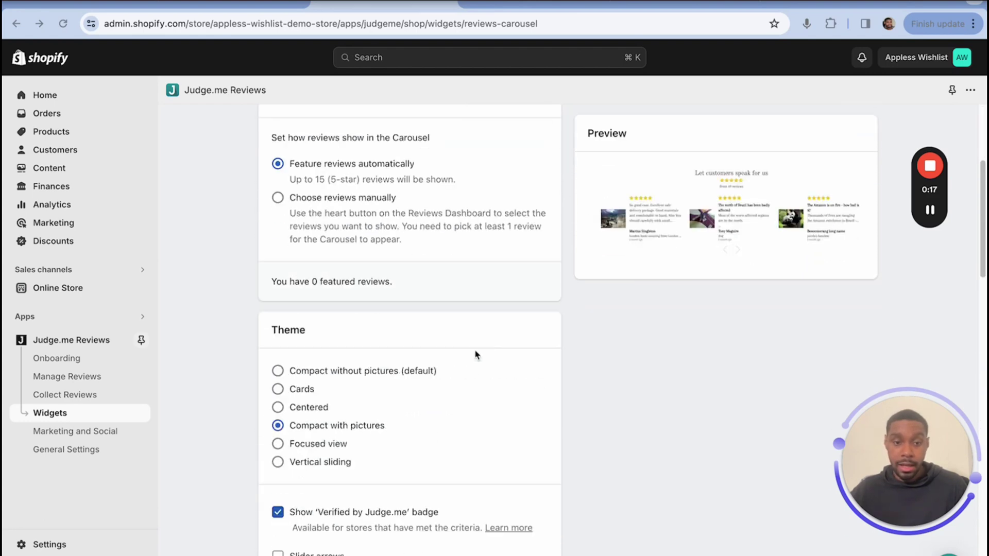
pyautogui.click(277, 443)
pyautogui.scroll(4, 707, 372)
pyautogui.click(846, 151)
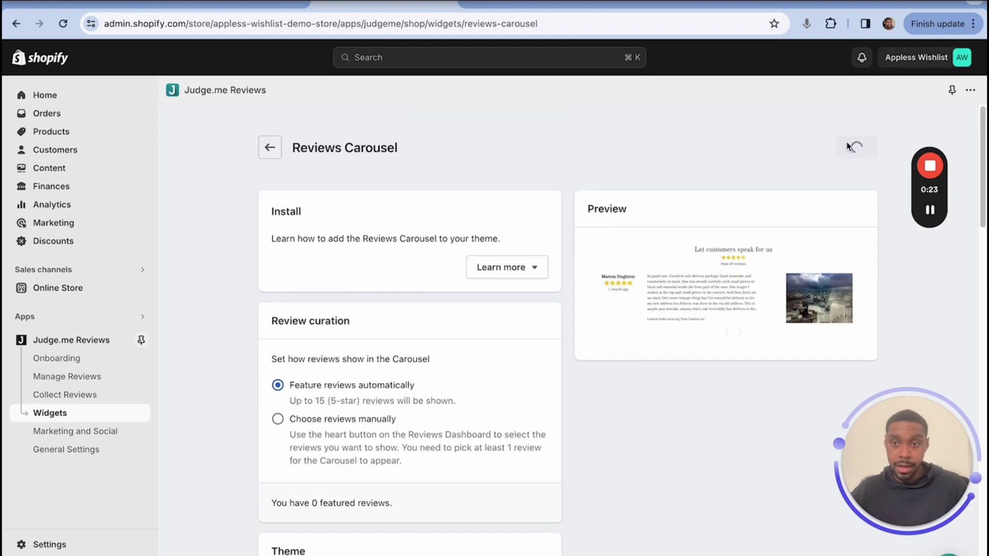
pyautogui.click(702, 5)
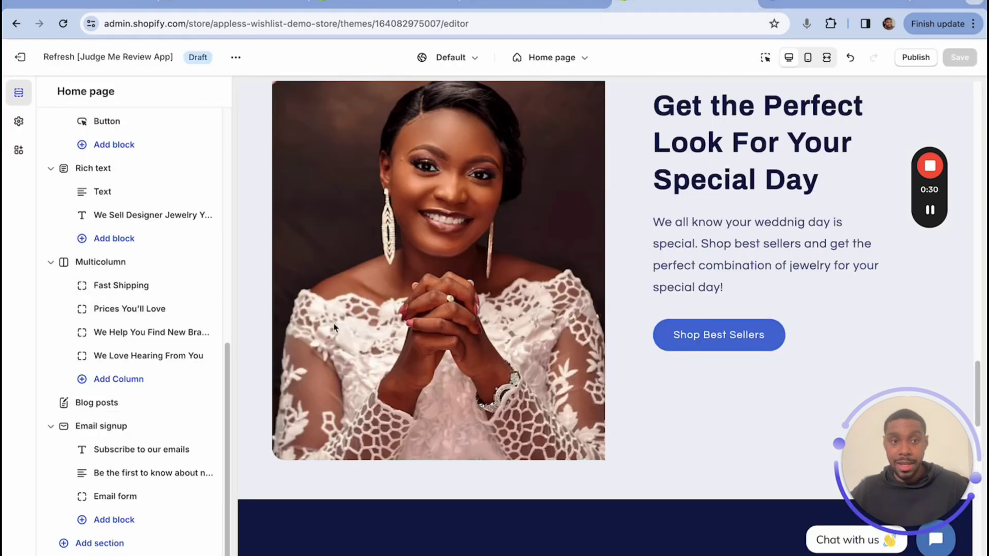
# Collapse the expanded sections, including Multicolumn and Email signup, in the home page outline
pyautogui.scroll(15, 333, 328)
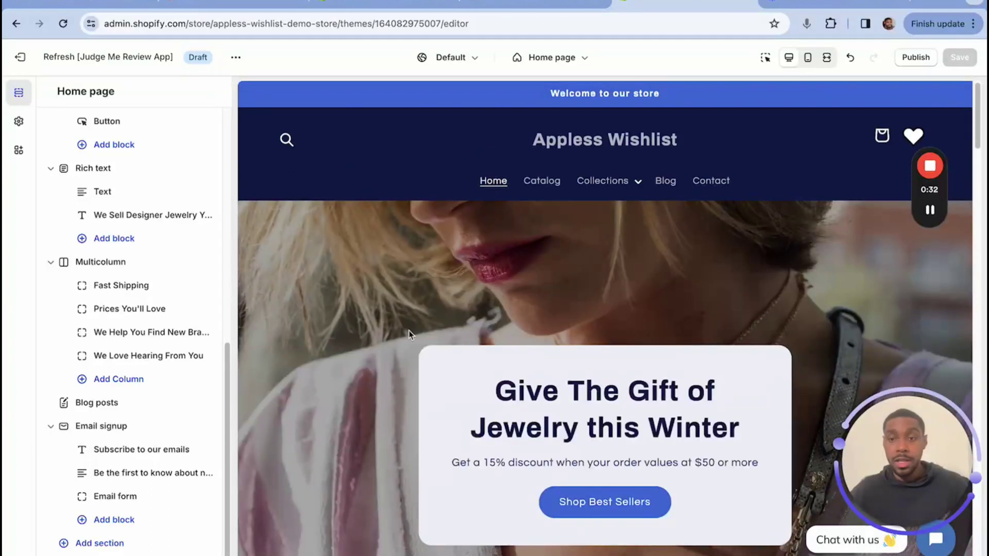
pyautogui.scroll(-3, 520, 295)
pyautogui.scroll(3, 508, 294)
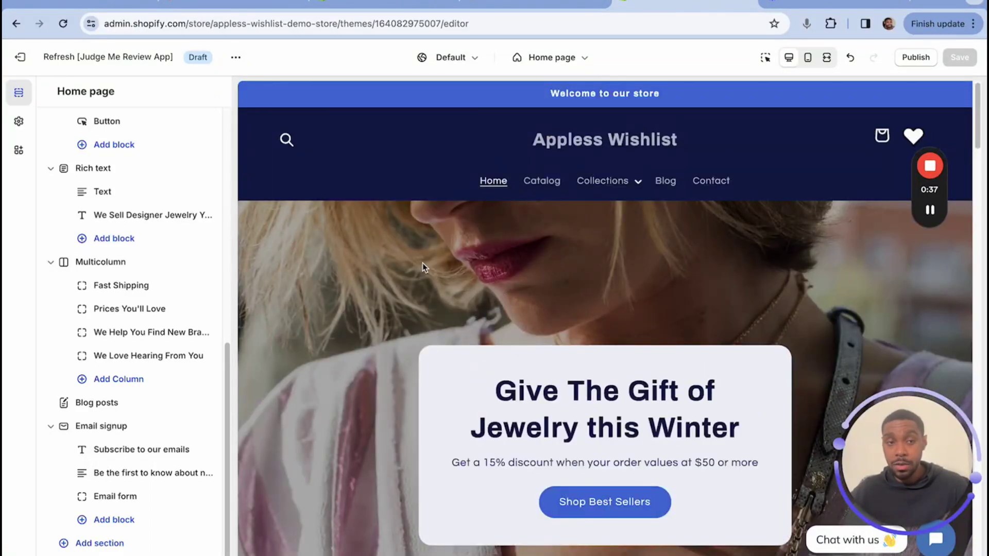
pyautogui.scroll(9, 43, 175)
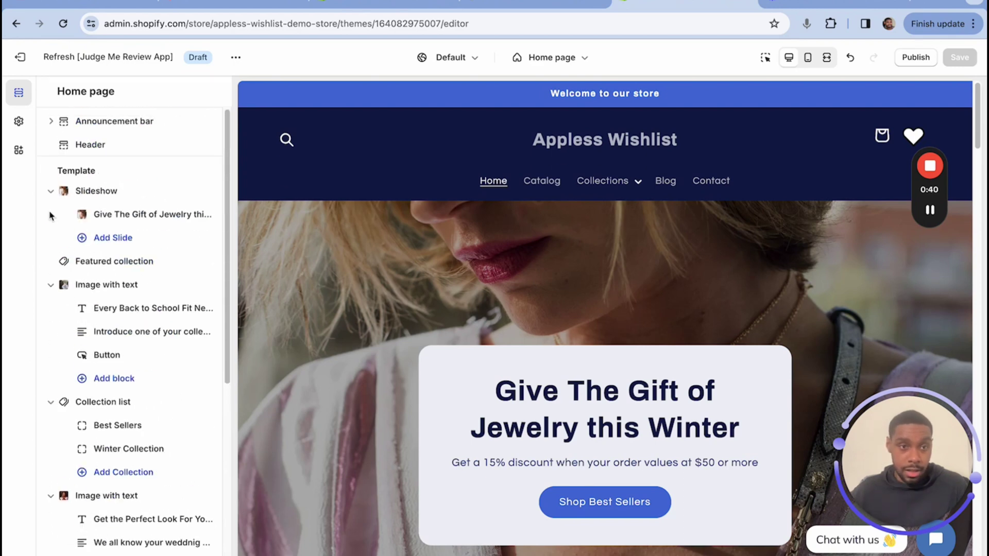
pyautogui.click(51, 190)
pyautogui.click(51, 237)
pyautogui.click(51, 261)
pyautogui.click(51, 284)
pyautogui.click(51, 331)
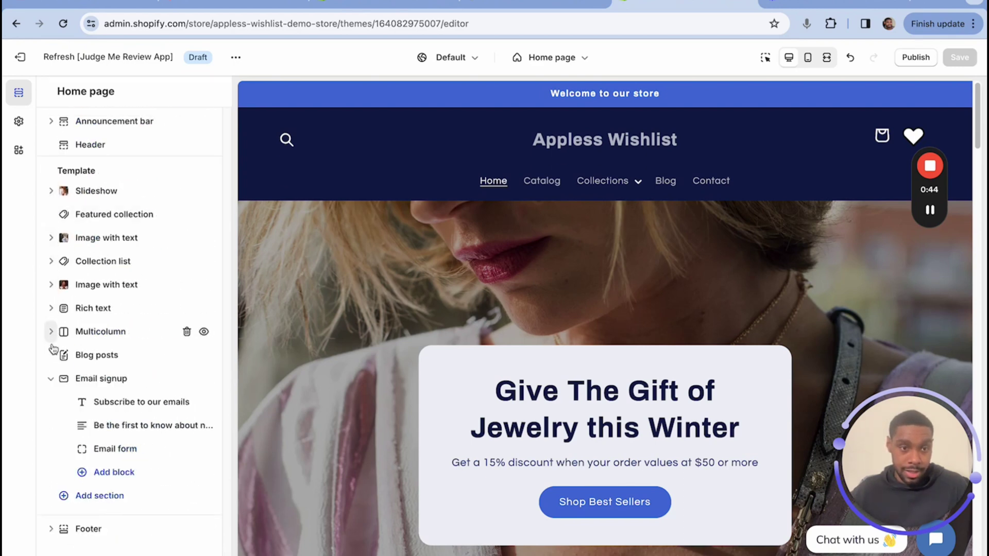
pyautogui.click(51, 378)
# Add the Judge.me Reviews Carousel section to the home page and save the theme
pyautogui.click(128, 414)
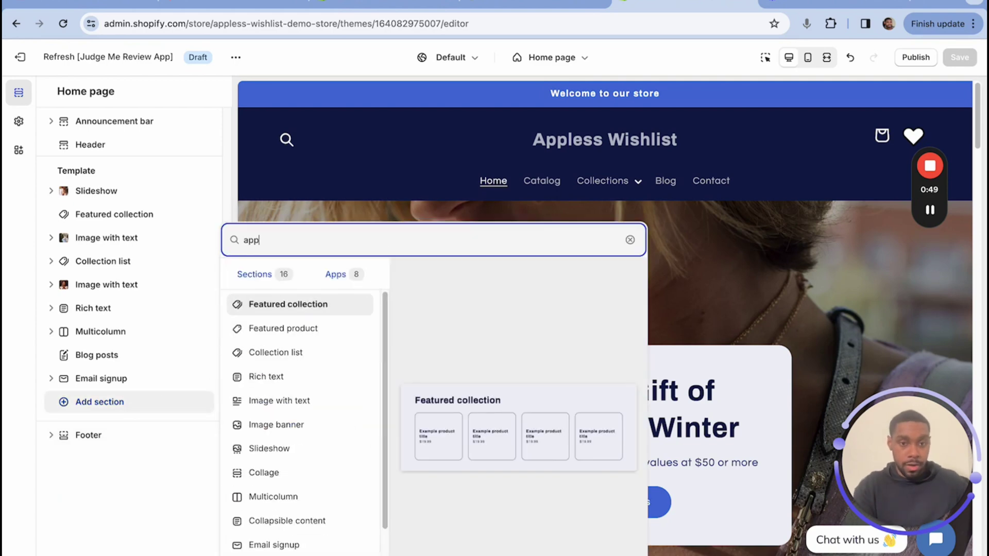
pyautogui.write('app')
pyautogui.press('BackSpace')
pyautogui.press('BackSpace')
pyautogui.press('BackSpace')
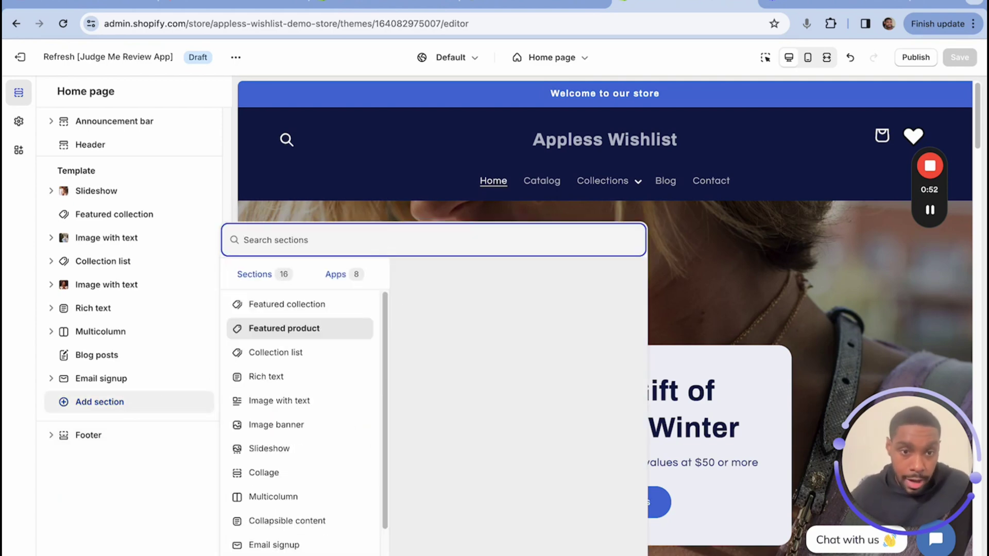
pyautogui.scroll(-2, 304, 400)
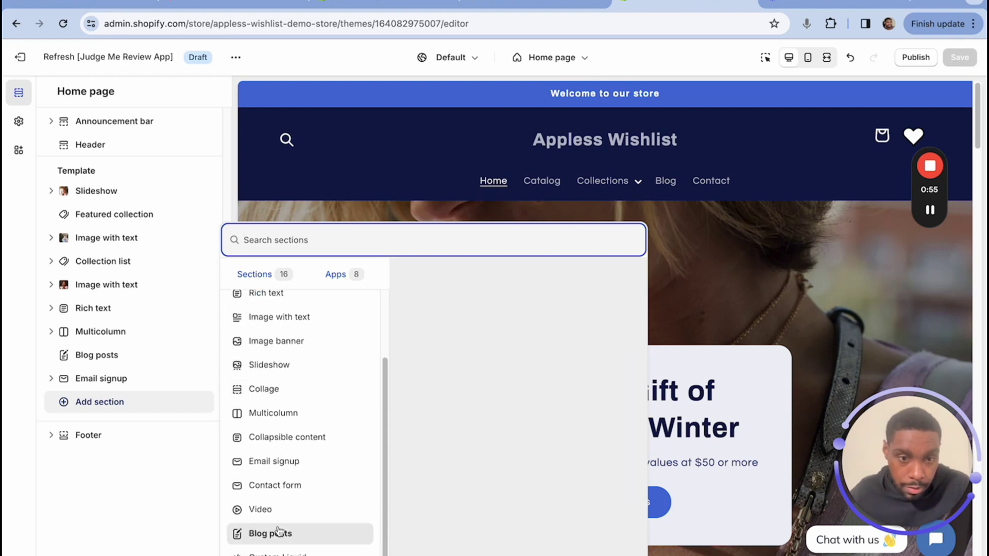
pyautogui.scroll(2, 272, 477)
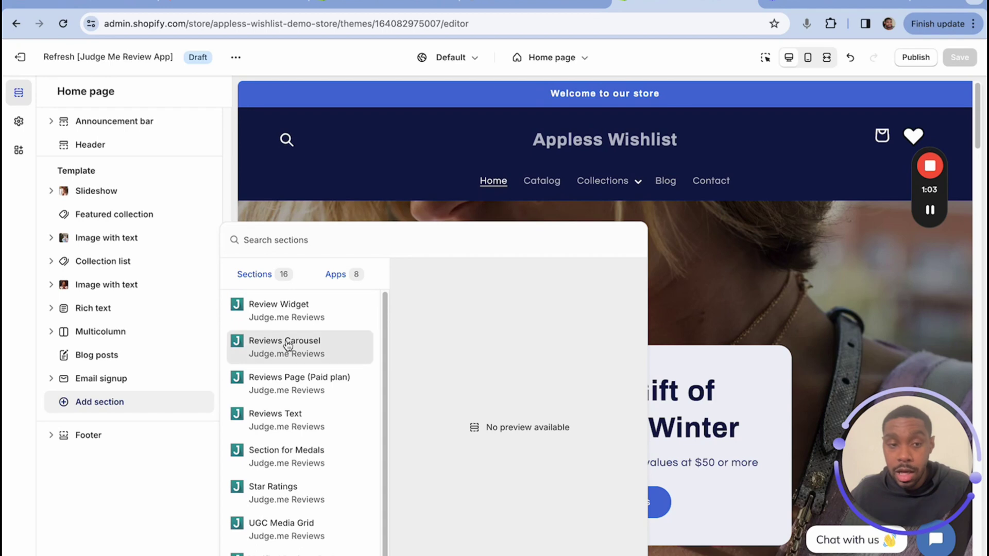
pyautogui.click(286, 341)
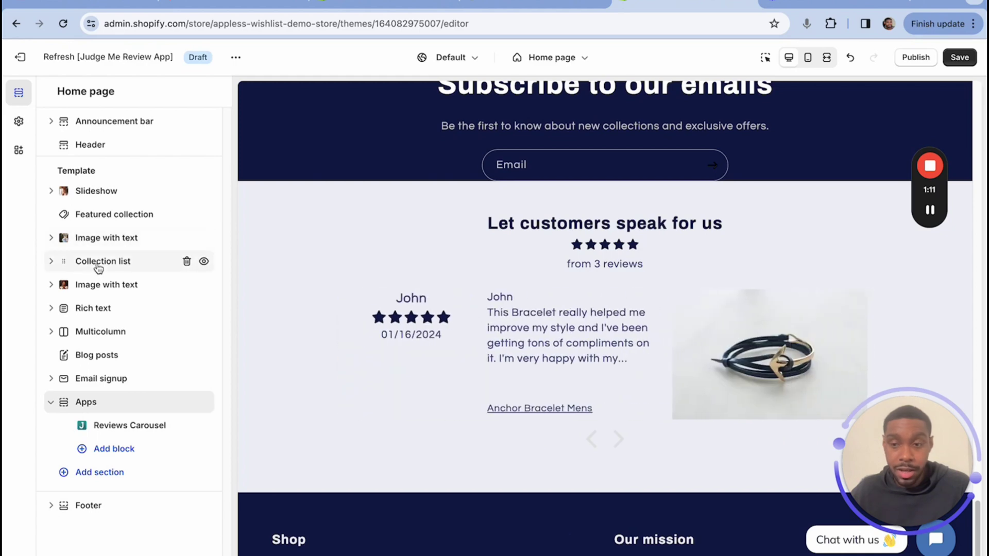
pyautogui.scroll(2, 602, 443)
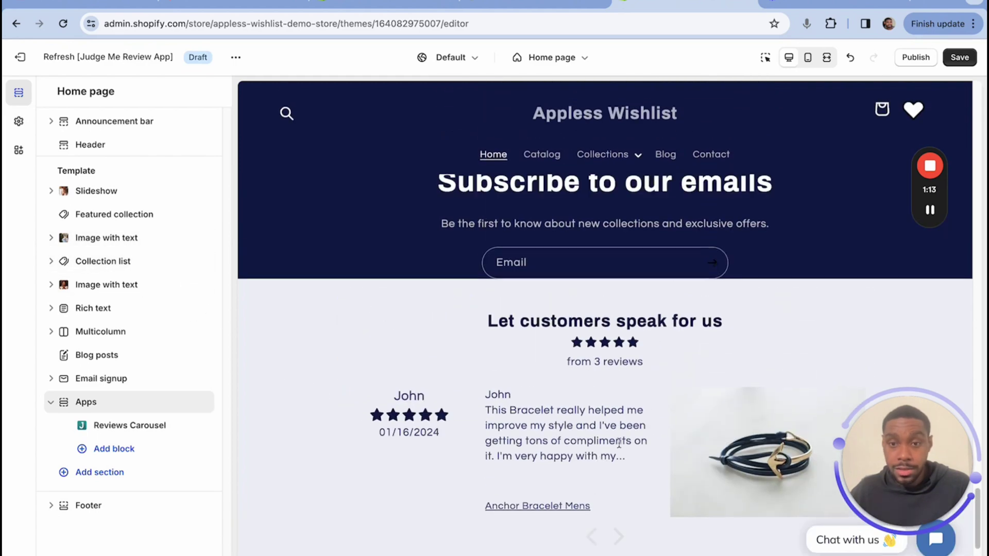
pyautogui.click(595, 521)
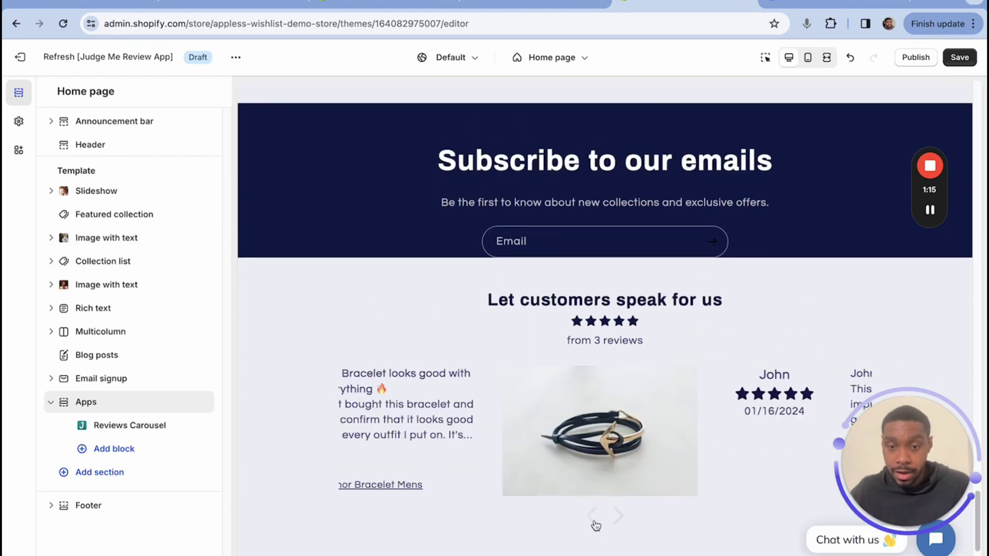
pyautogui.click(595, 521)
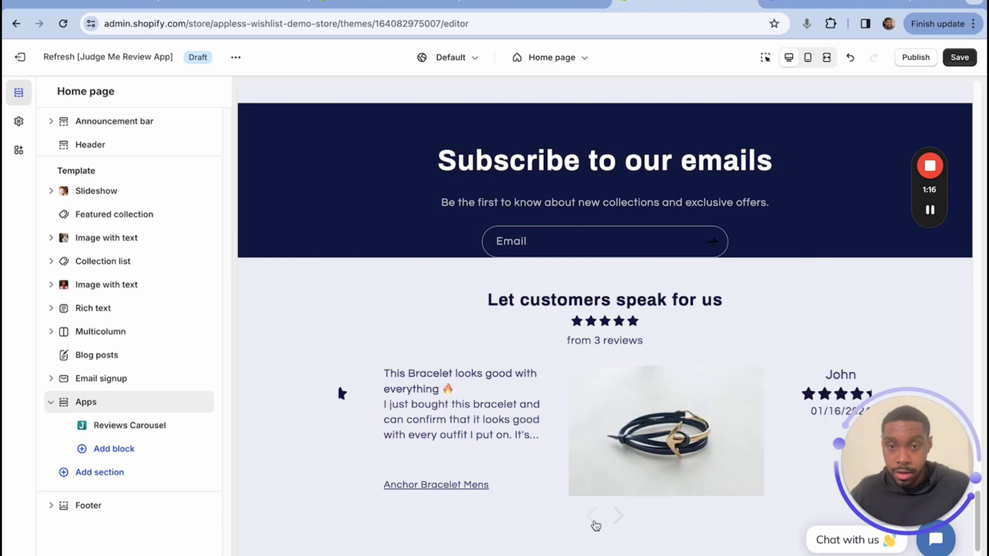
pyautogui.click(960, 57)
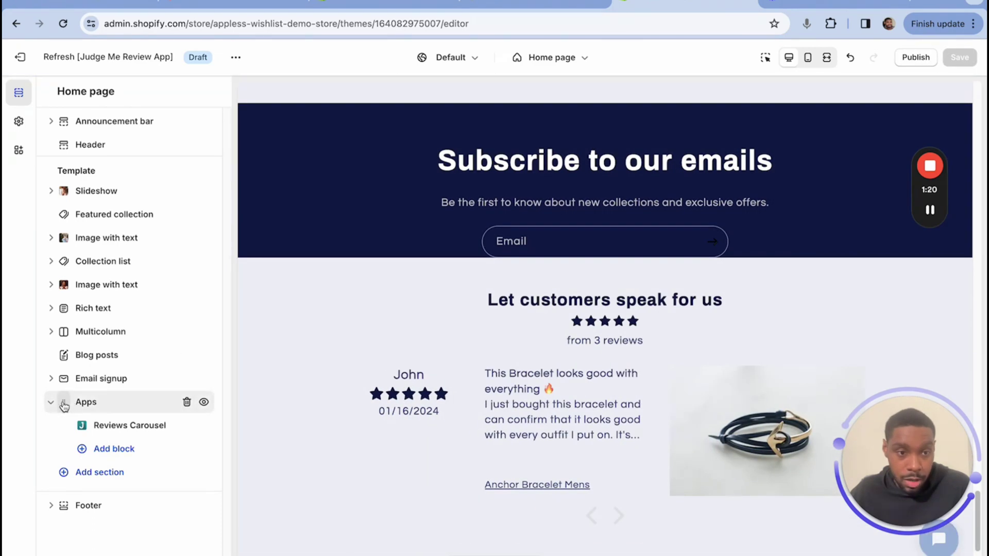
# Move the reviews carousel section above Blog posts and save
pyautogui.moveTo(63, 402); pyautogui.dragTo(67, 358)
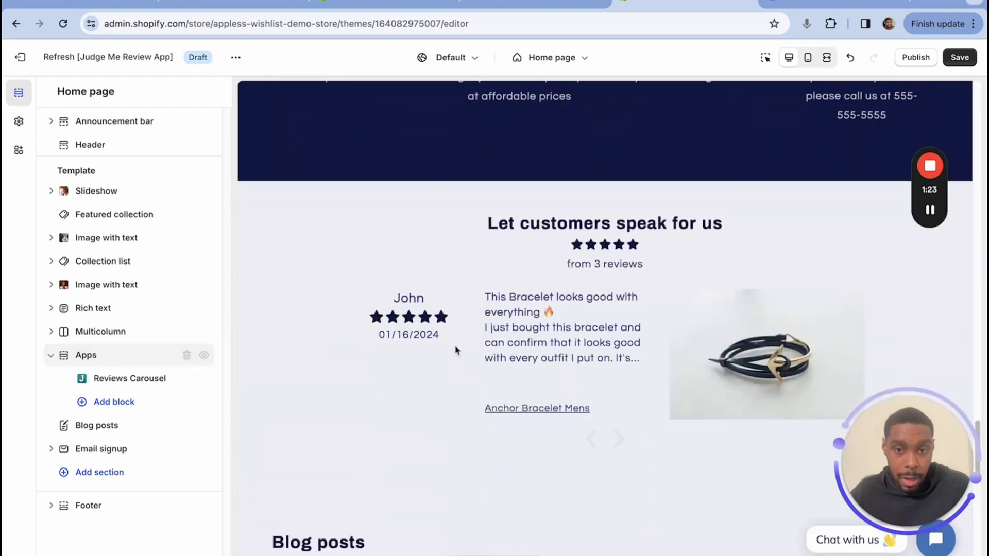
pyautogui.click(960, 57)
pyautogui.click(548, 4)
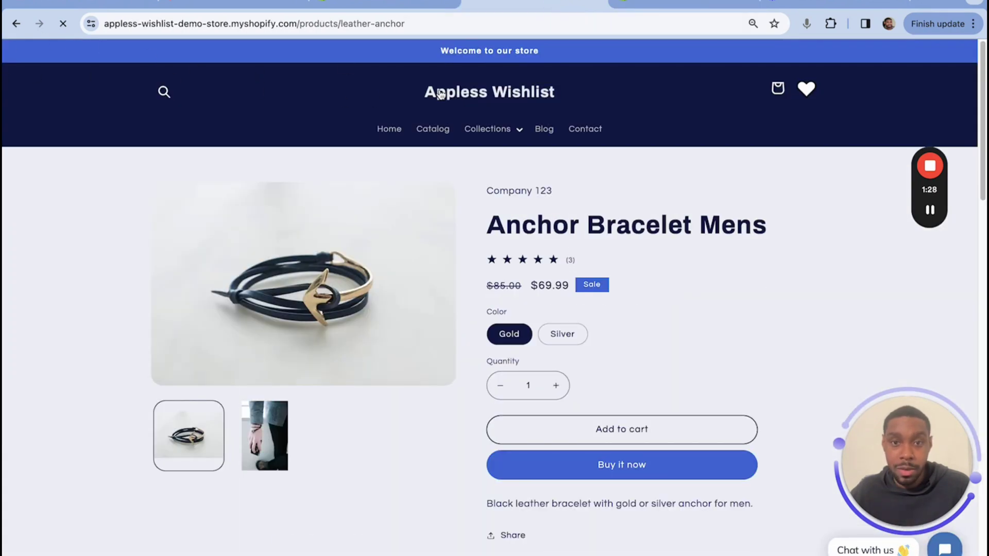
# Scroll the homepage to the 'Let customers speak for us' carousel and advance to the next review
pyautogui.scroll(-12, 617, 373)
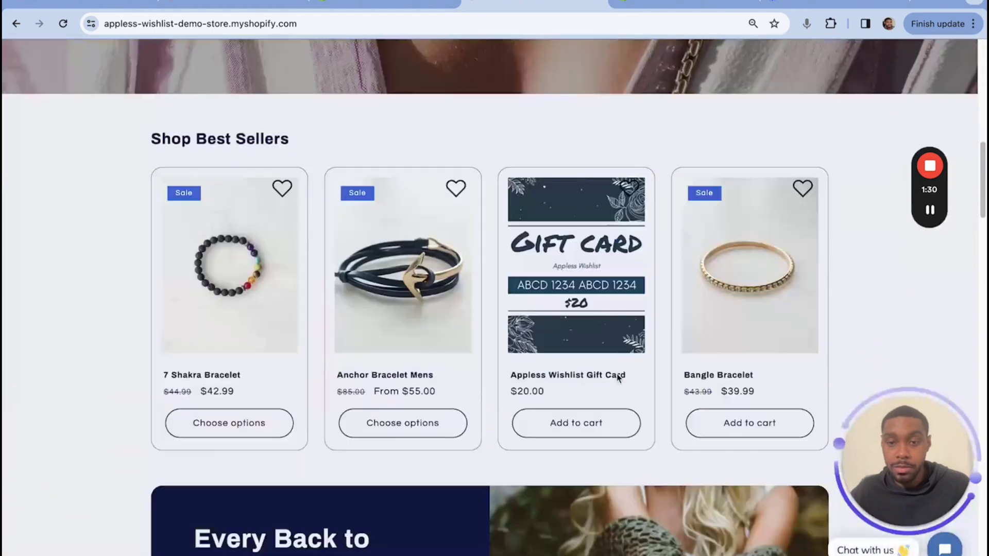
pyautogui.scroll(-15, 618, 376)
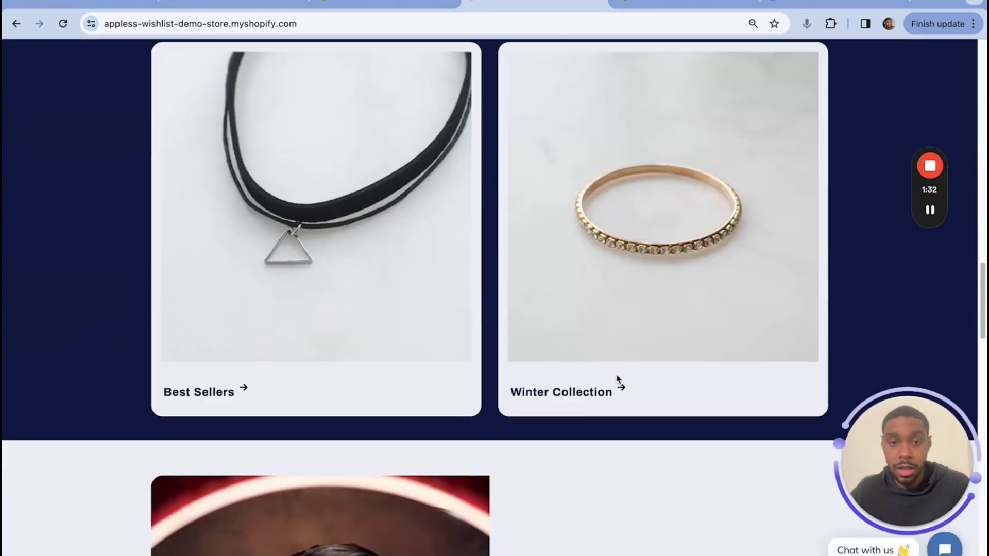
pyautogui.scroll(-20, 618, 381)
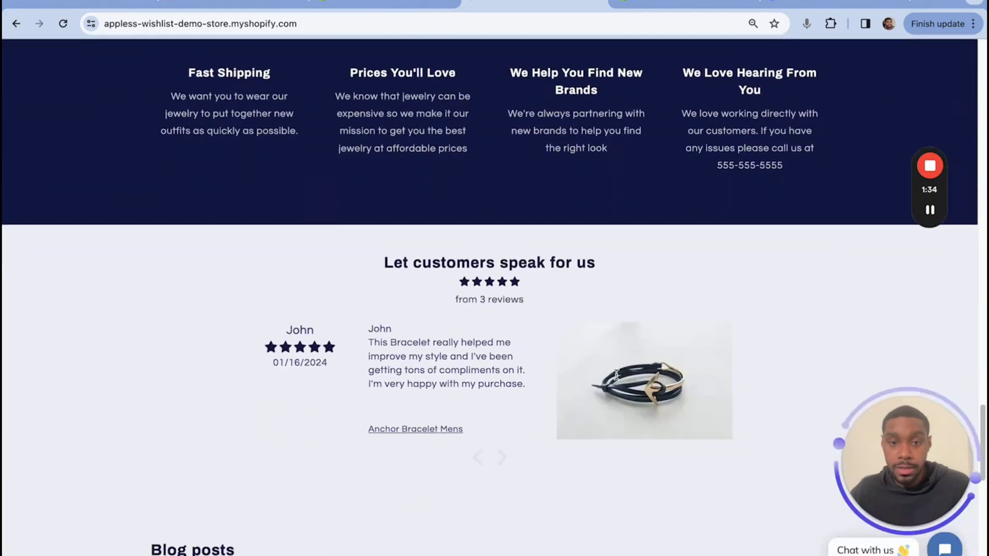
pyautogui.scroll(-2, 617, 374)
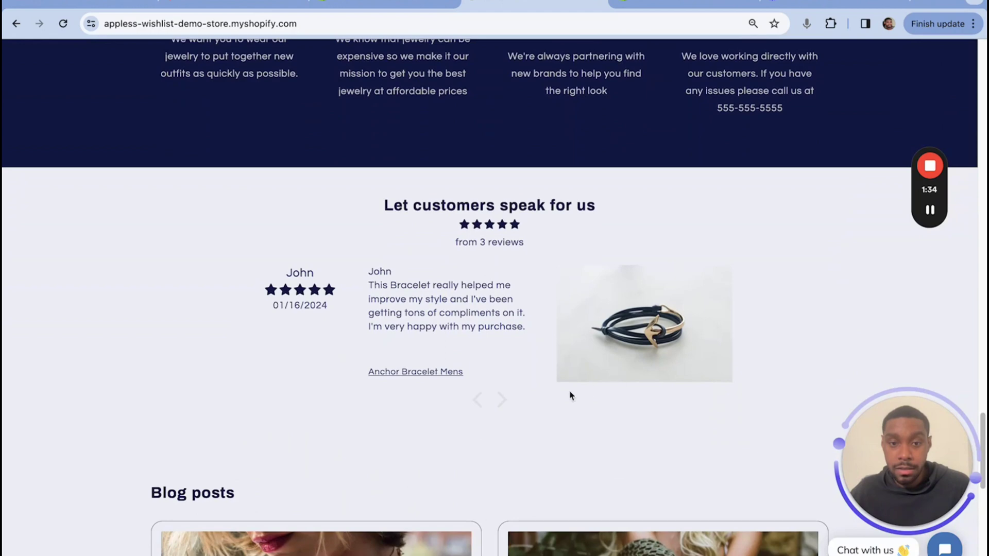
pyautogui.click(500, 405)
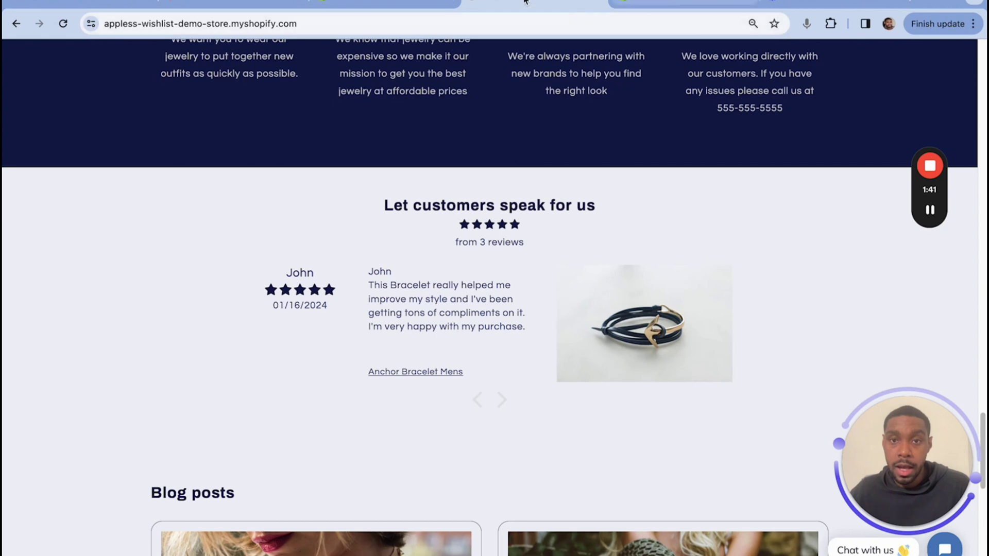
# Save the Cards carousel theme and reload the storefront to view it
pyautogui.click(398, 7)
pyautogui.scroll(-7, 342, 395)
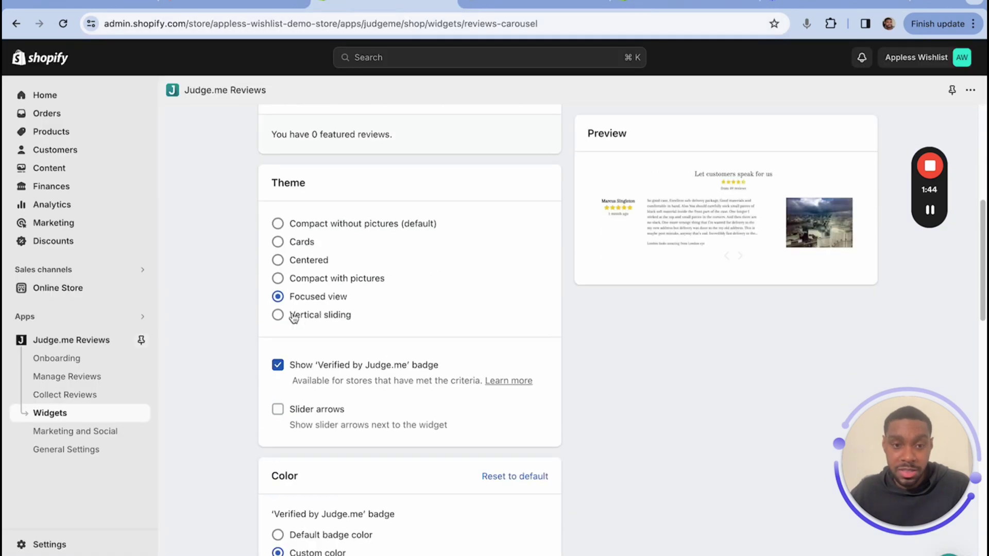
pyautogui.click(278, 242)
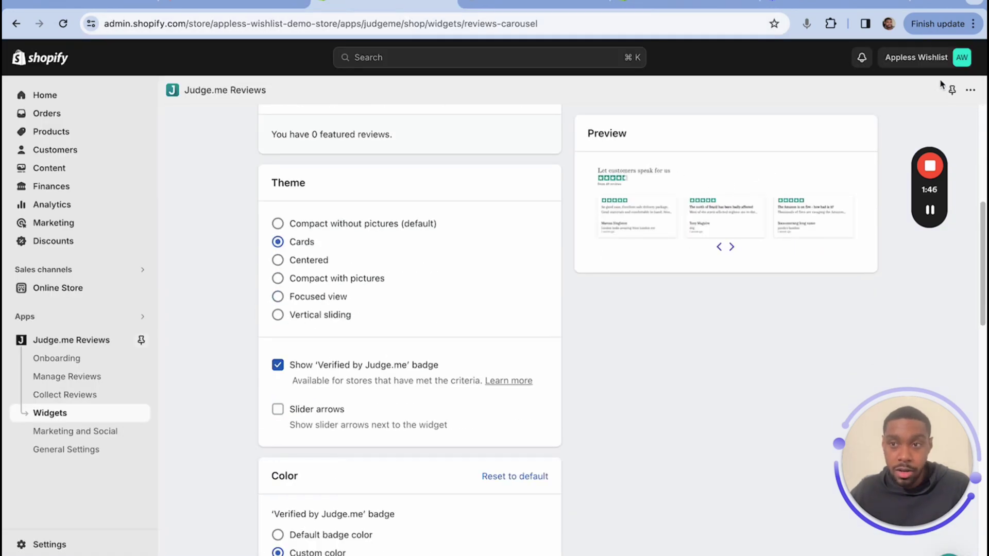
pyautogui.scroll(7, 810, 238)
pyautogui.click(857, 147)
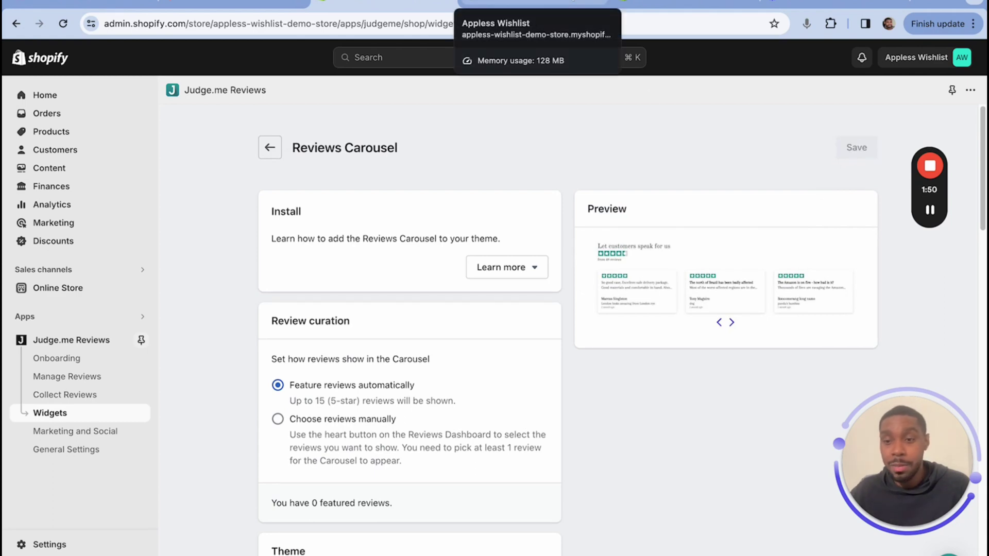
pyautogui.click(570, 2)
pyautogui.click(658, 3)
pyautogui.click(526, 3)
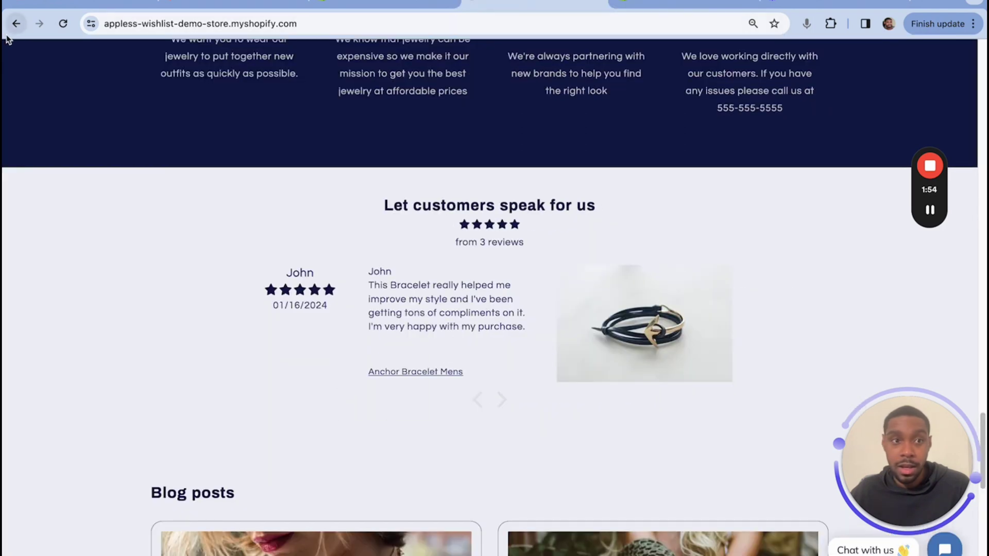
pyautogui.click(63, 23)
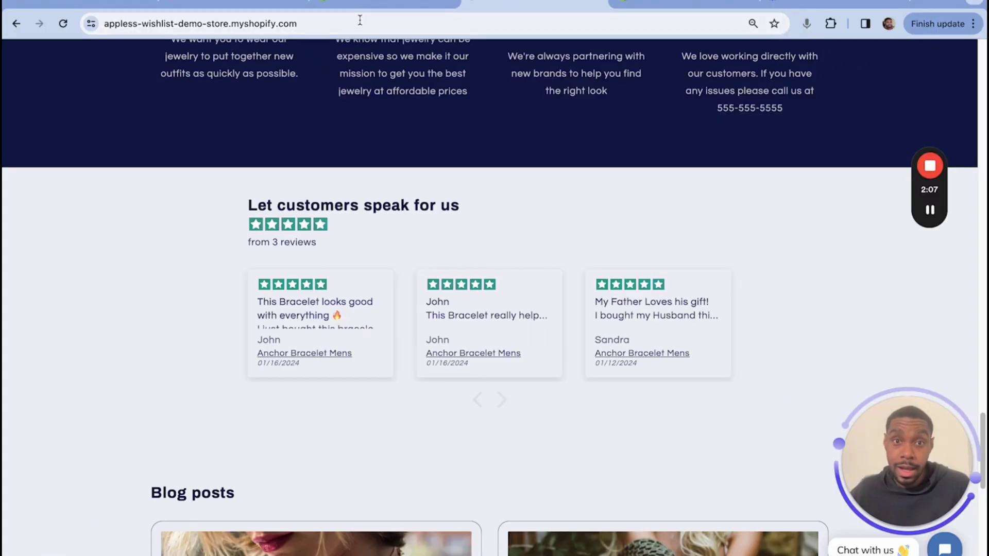
# Back in Reviews Carousel settings, try Compact with pictures, then choose Focused view
pyautogui.click(369, 7)
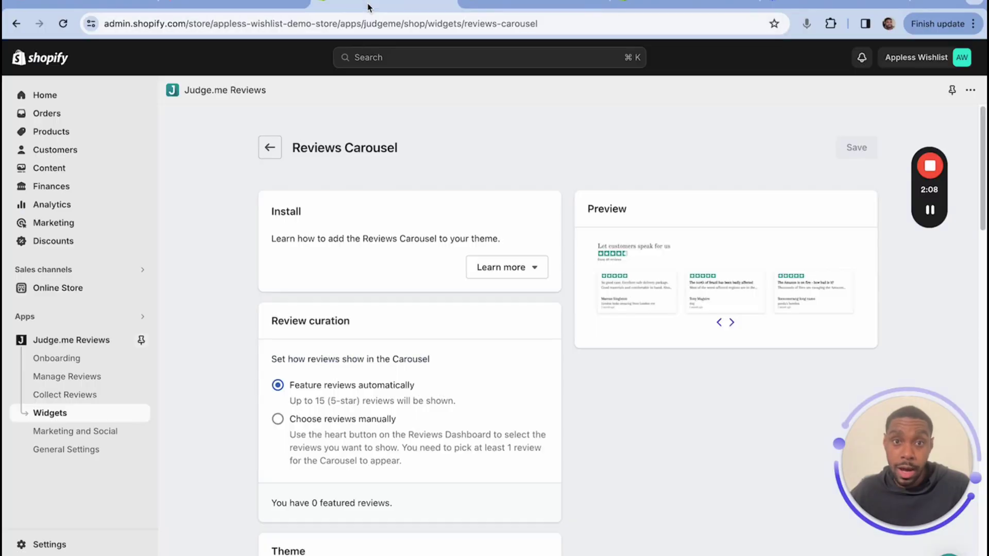
pyautogui.scroll(-8, 401, 344)
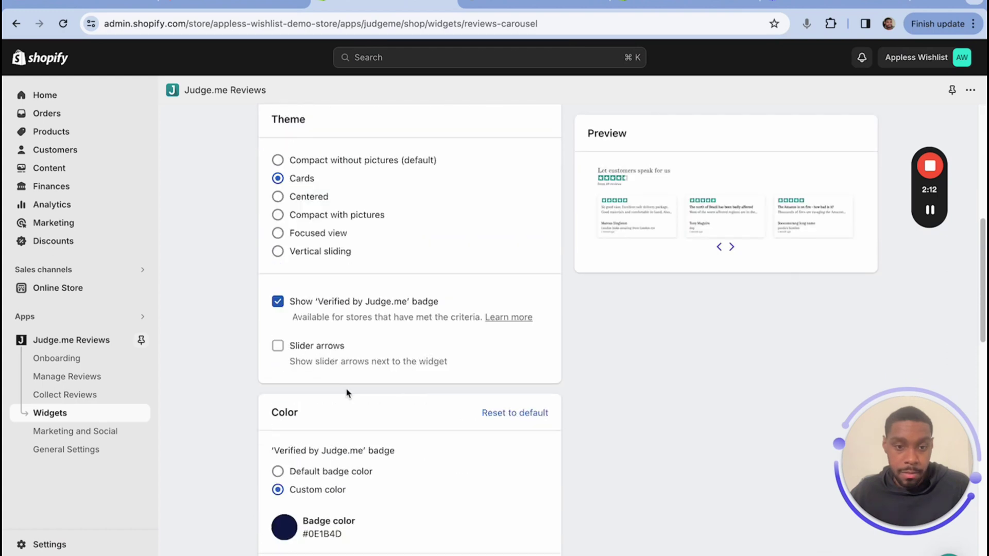
pyautogui.scroll(1, 346, 393)
pyautogui.click(279, 234)
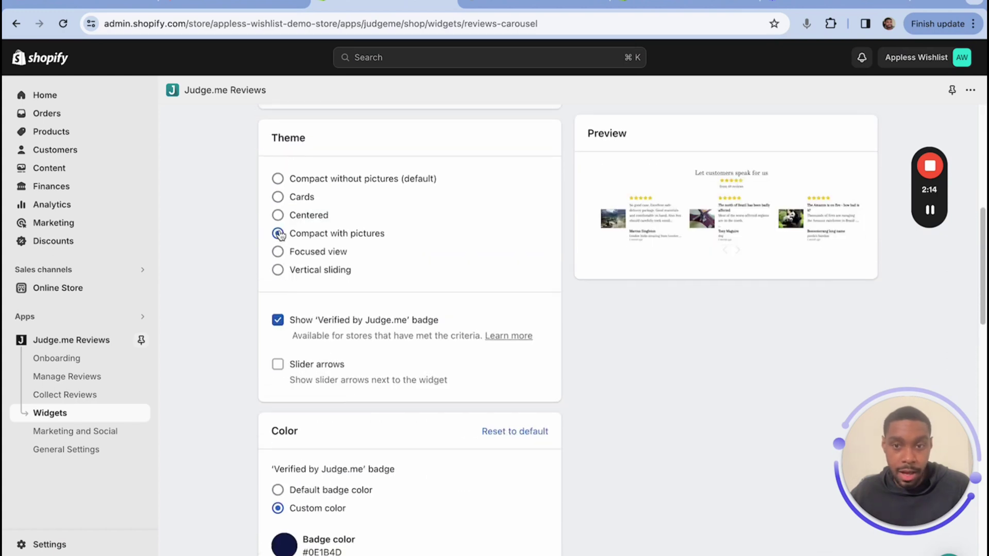
pyautogui.click(277, 252)
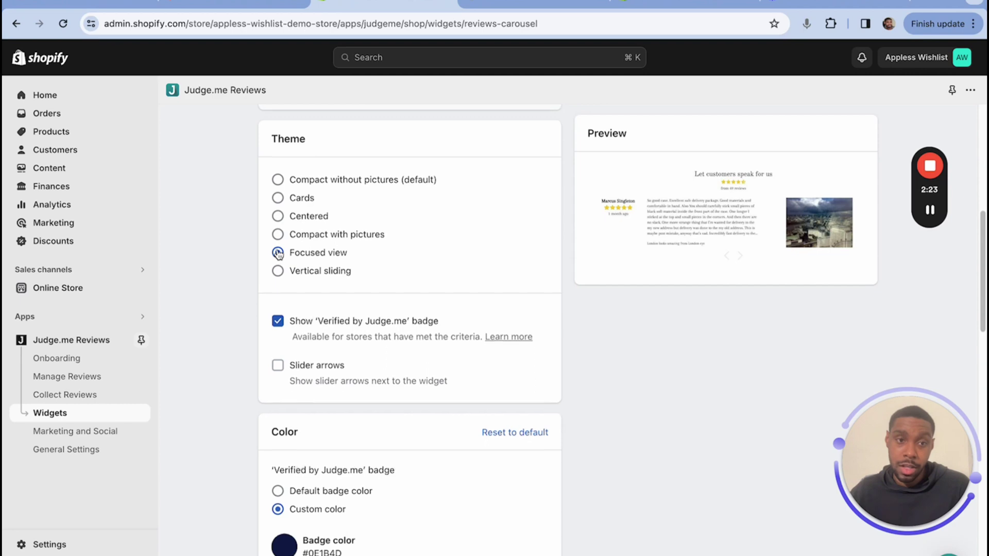
pyautogui.scroll(5, 279, 252)
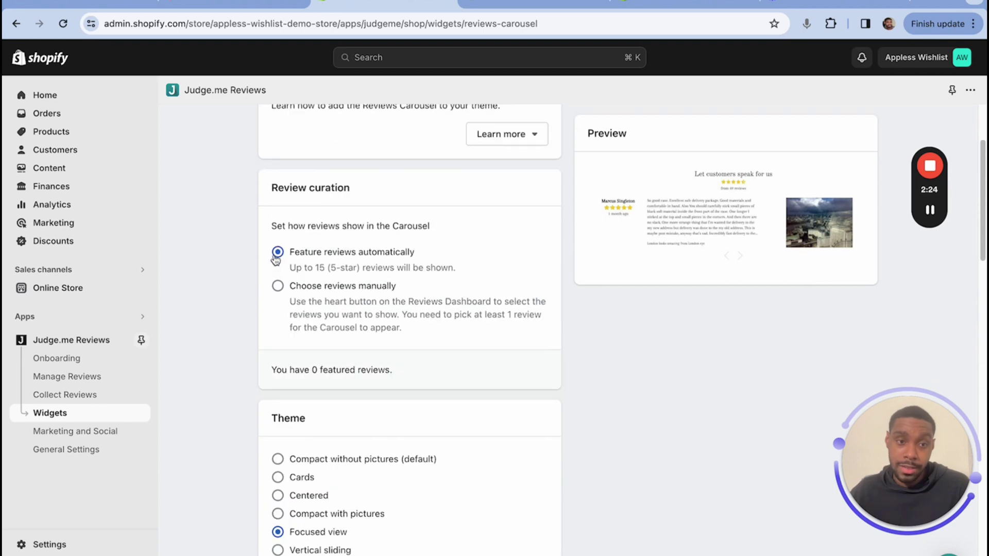
# Leave the carousel settings without saving and return to the widgets list
pyautogui.click(43, 415)
pyautogui.click(533, 215)
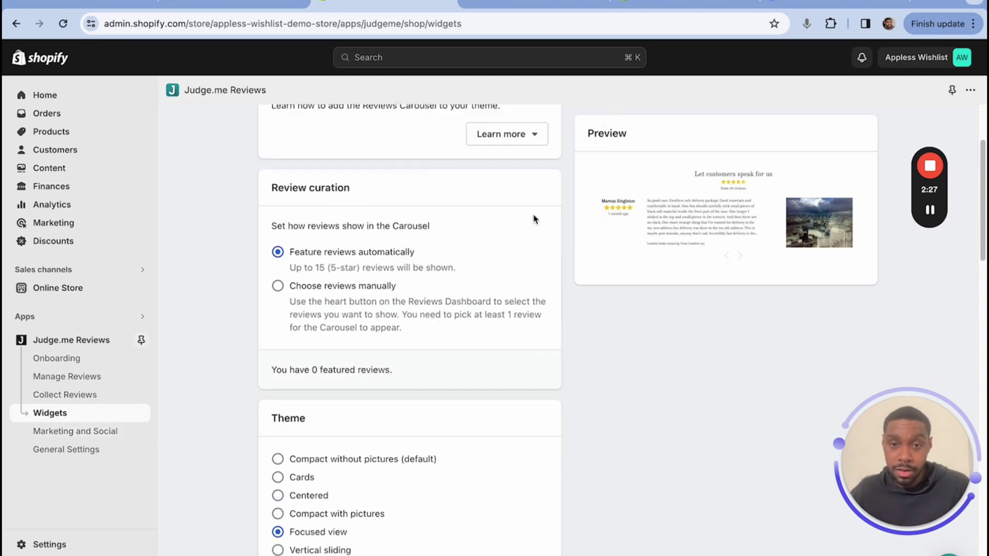
pyautogui.scroll(-5, 639, 394)
pyautogui.scroll(-4, 639, 394)
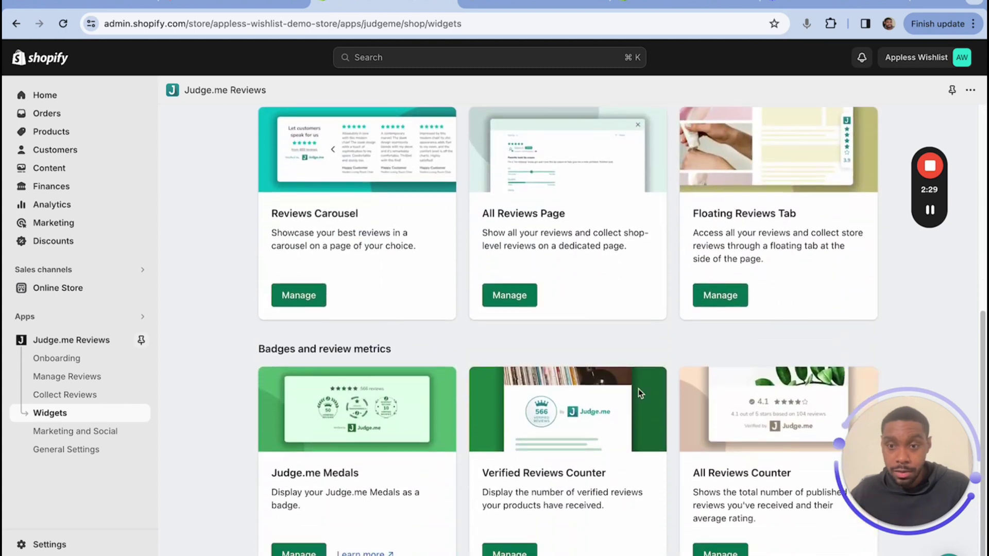
pyautogui.scroll(3, 572, 309)
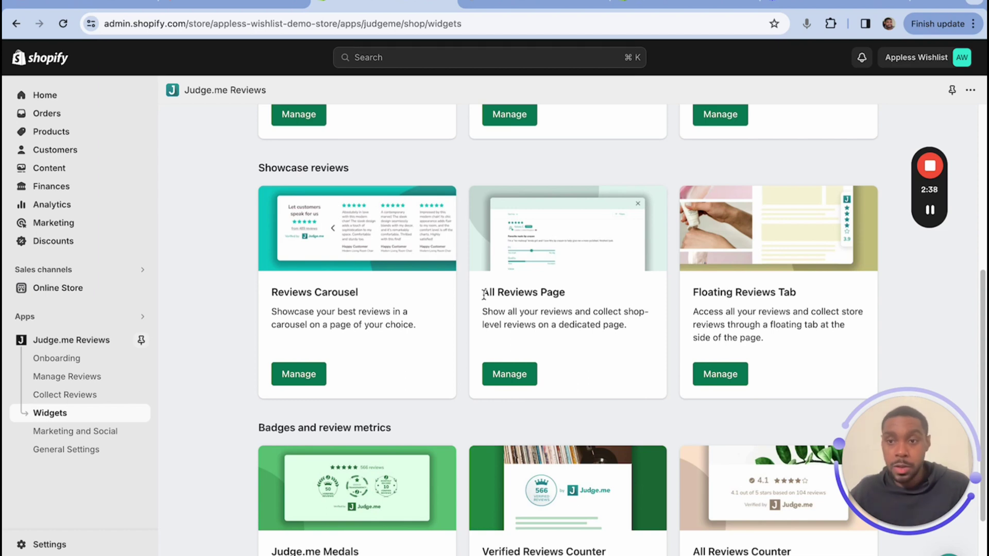
# Open the All Reviews Page widget settings and review its Slider preview
pyautogui.moveTo(483, 292); pyautogui.dragTo(582, 293)
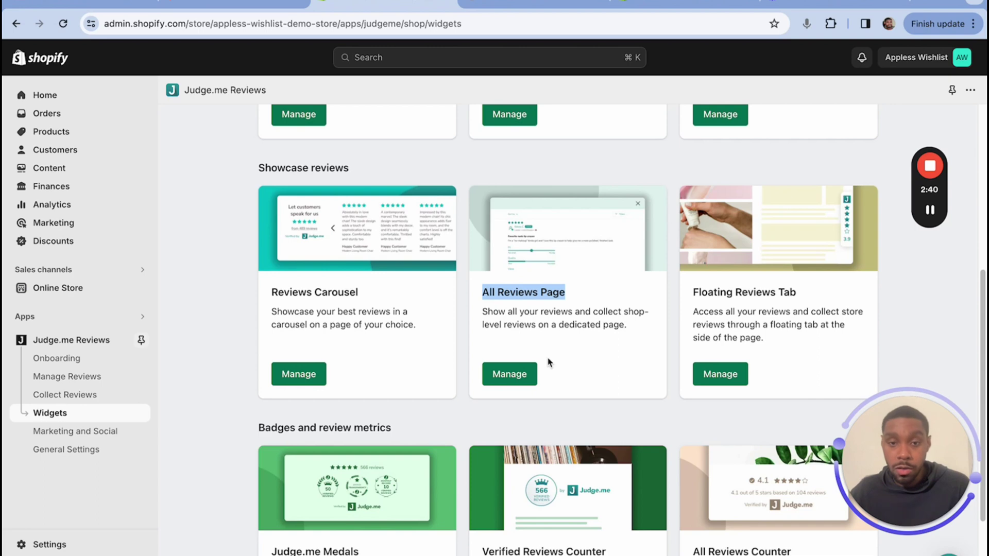
pyautogui.click(532, 379)
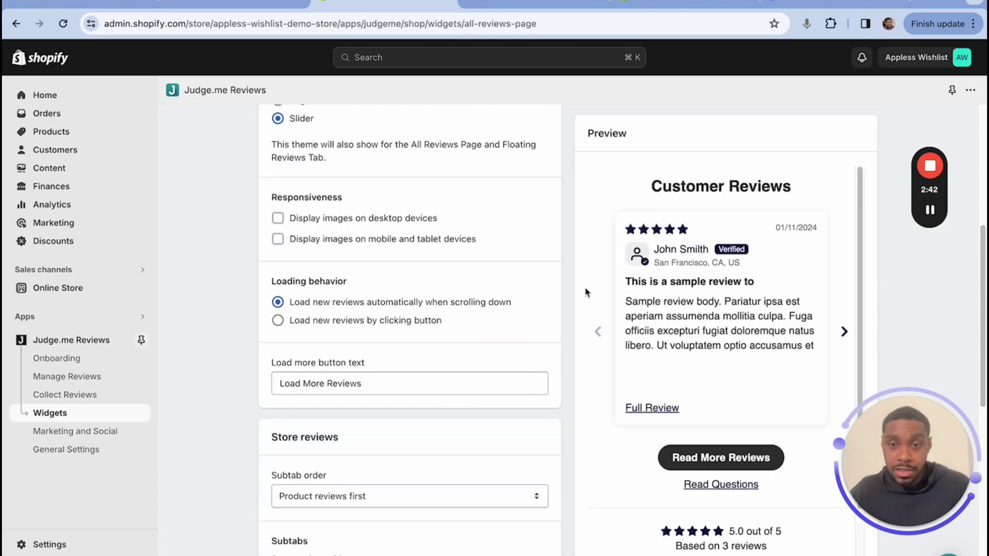
pyautogui.scroll(1, 432, 248)
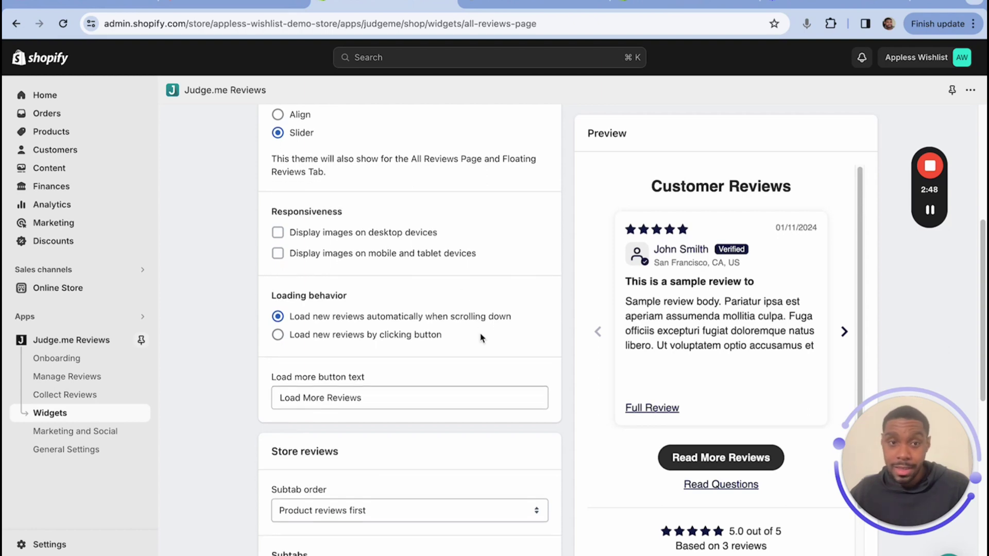
pyautogui.scroll(10, 480, 337)
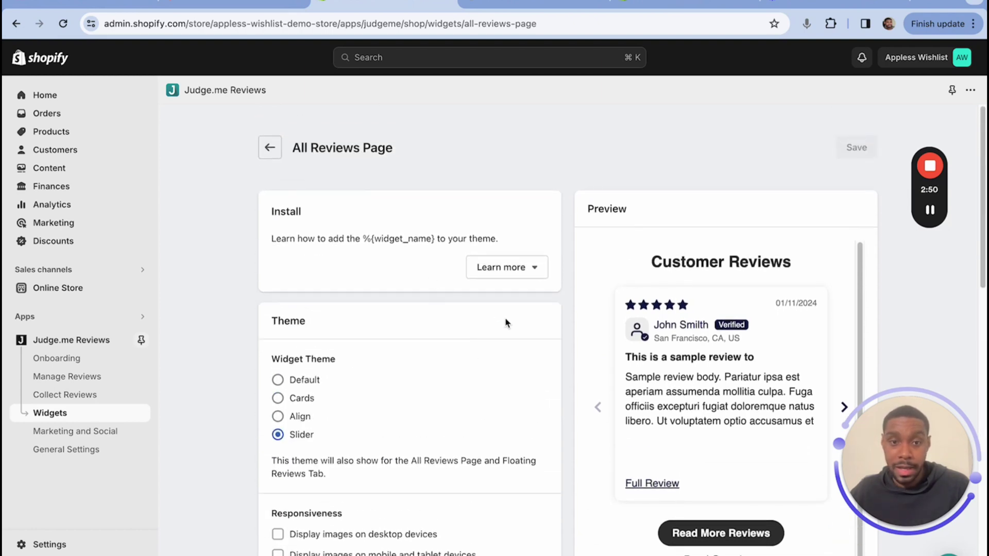
pyautogui.scroll(-5, 505, 319)
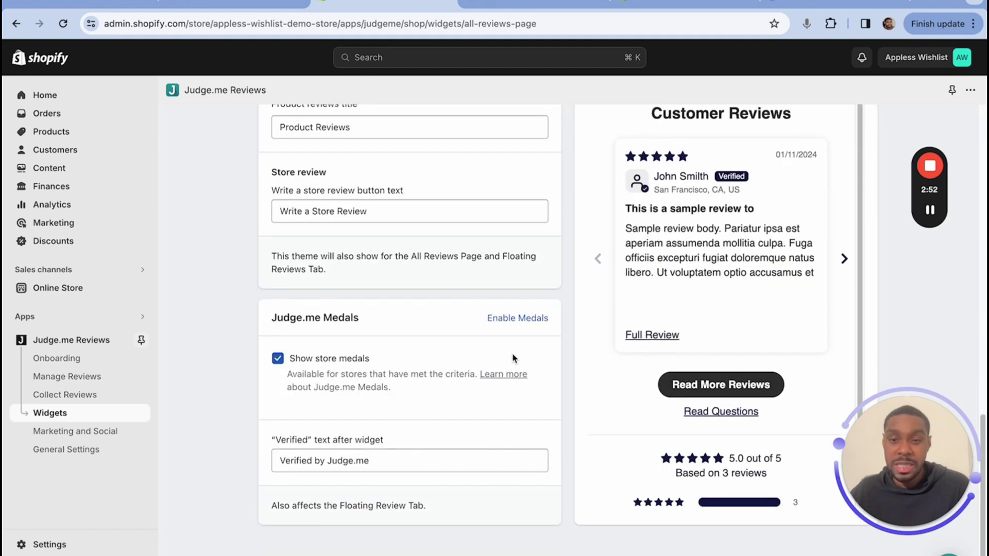
pyautogui.scroll(5, 513, 358)
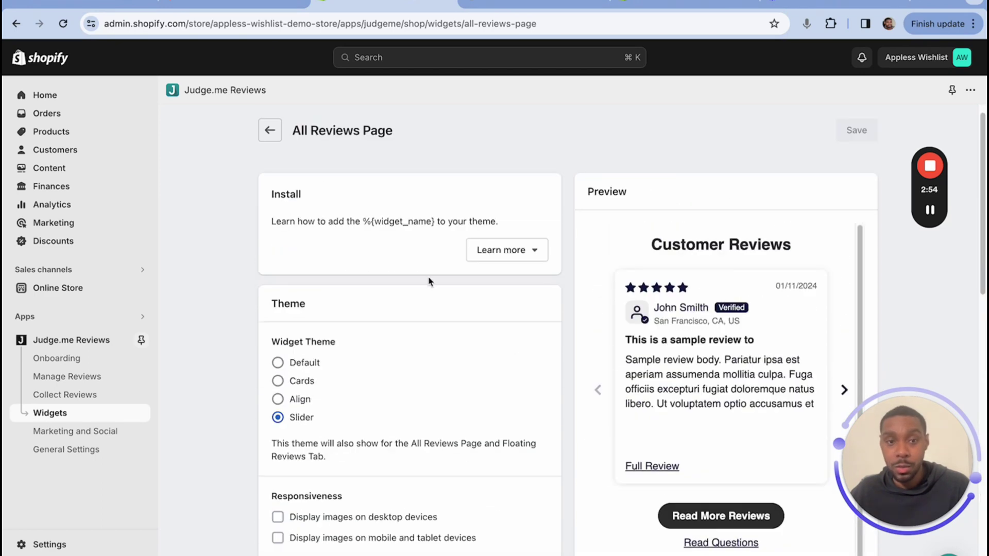
# Go back to the Widgets overview and open Judge.me's General Settings, showing language and date format
pyautogui.click(273, 132)
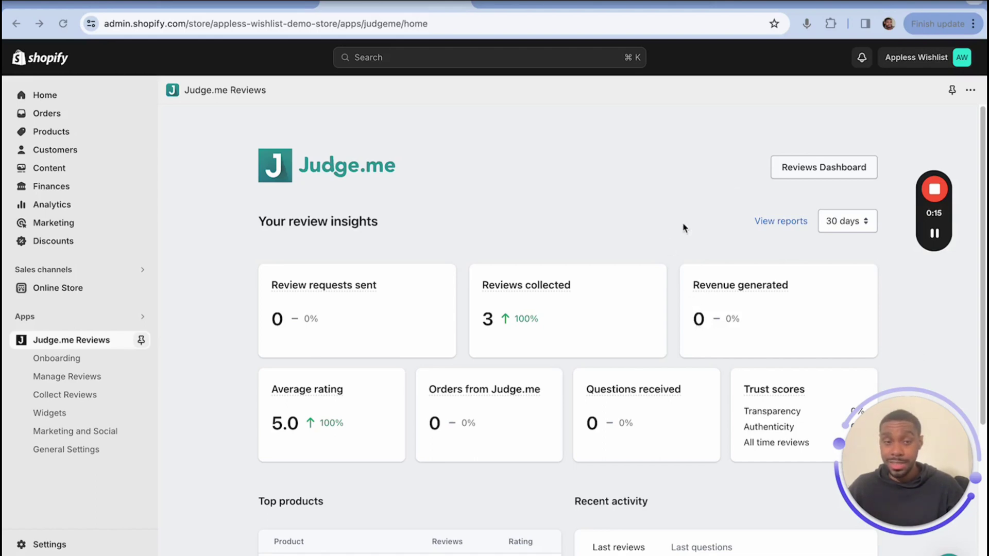
pyautogui.click(91, 452)
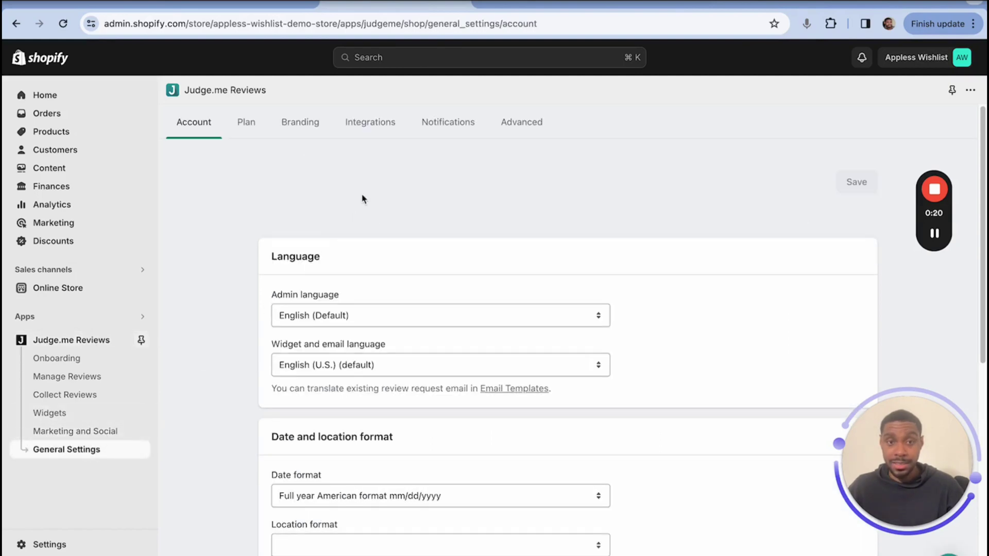
# Switch to the Integrations tab and browse the Automatic Integrations list, starting with Zapier, Appypie and Make
pyautogui.click(392, 128)
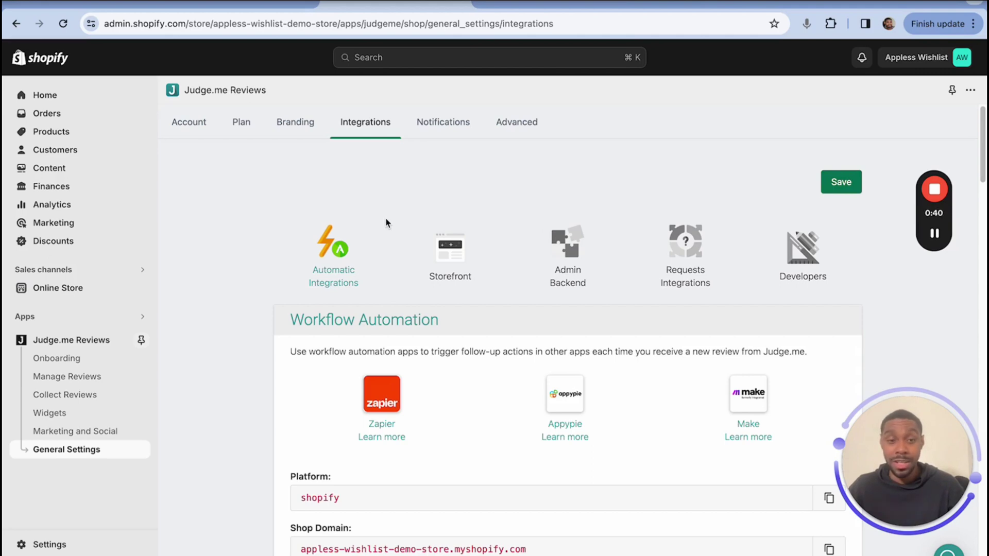
pyautogui.scroll(-2, 389, 288)
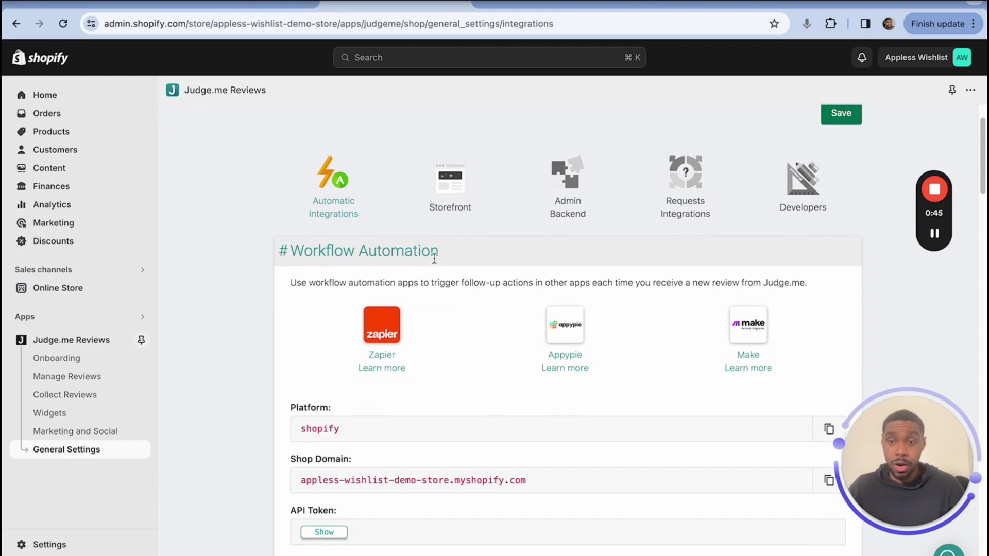
pyautogui.scroll(-8, 436, 329)
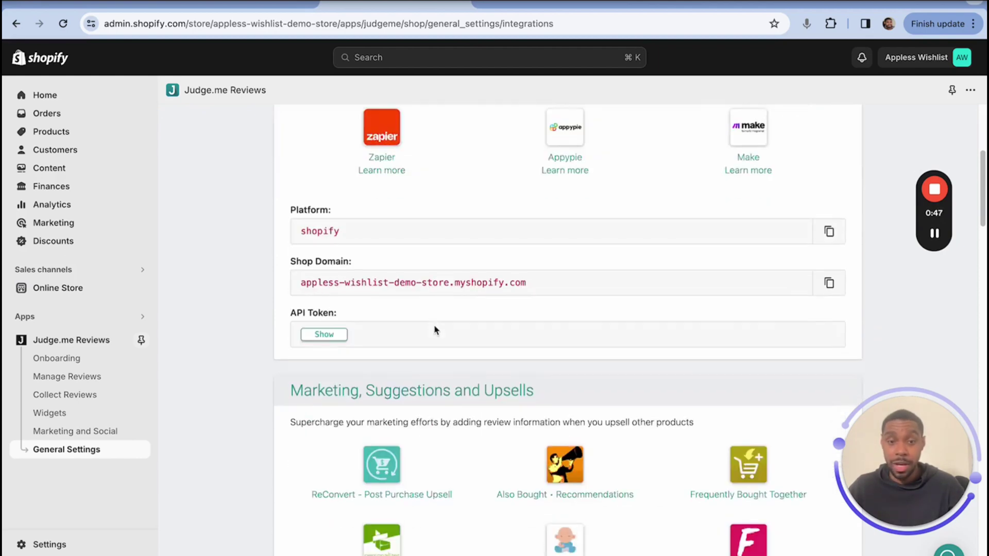
pyautogui.scroll(-2, 433, 330)
pyautogui.scroll(1, 464, 289)
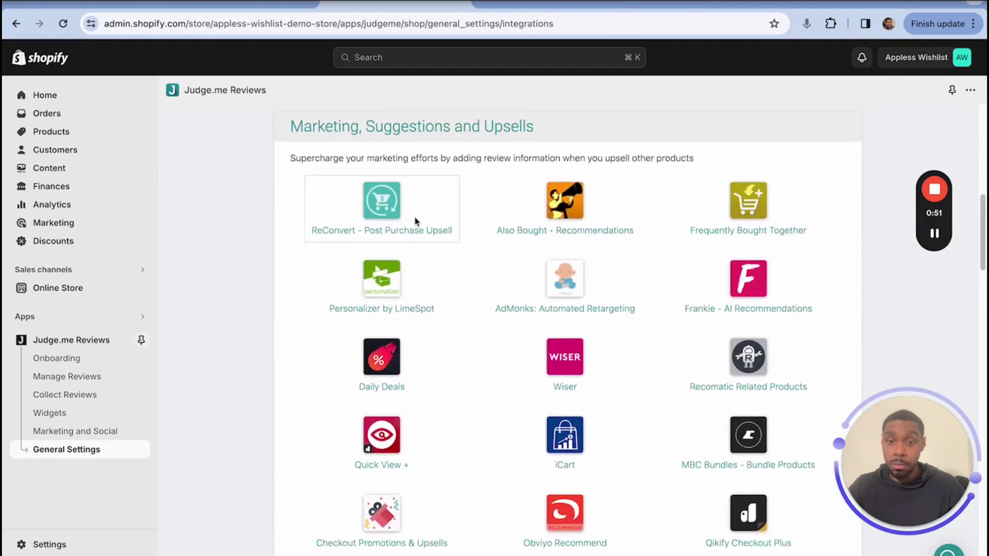
pyautogui.scroll(-9, 576, 323)
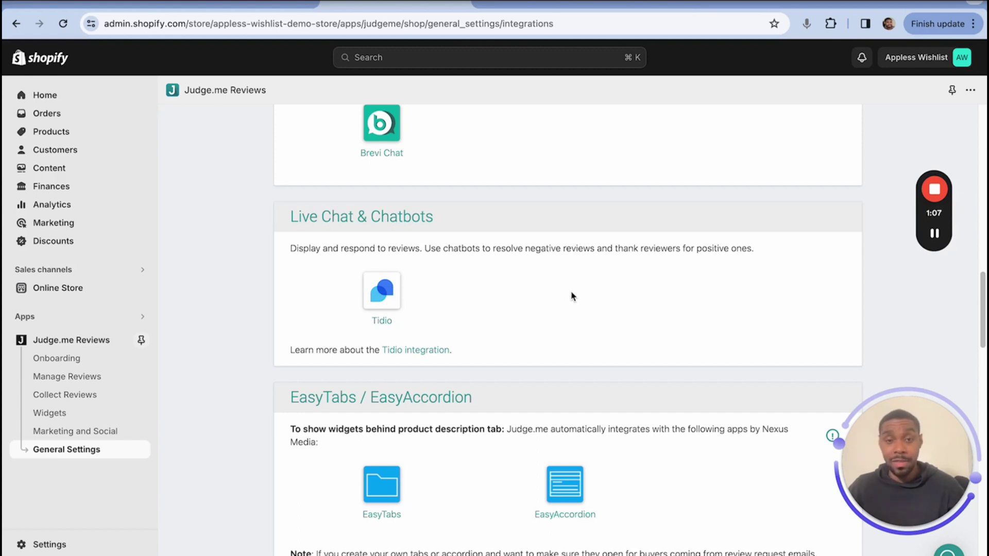
pyautogui.scroll(-5, 572, 297)
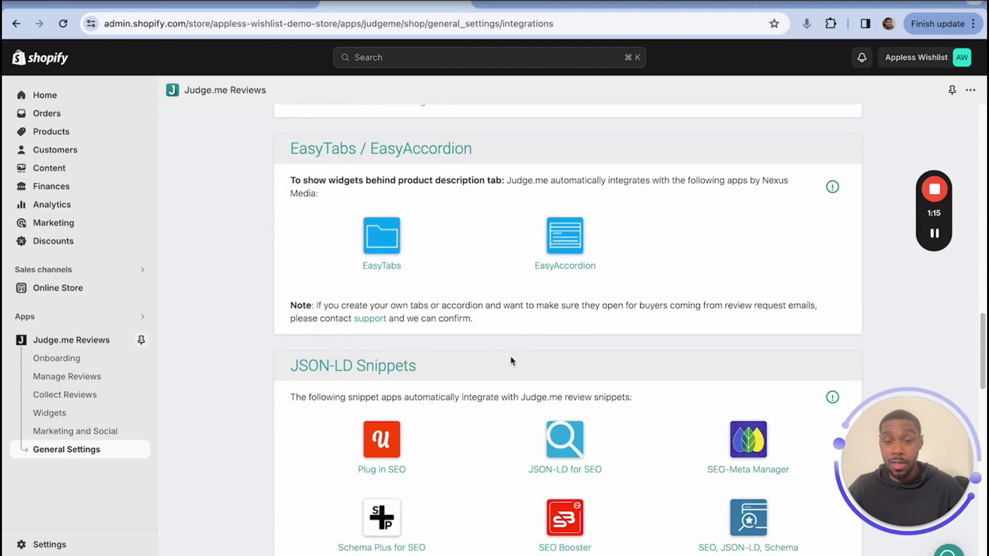
pyautogui.scroll(-4, 512, 360)
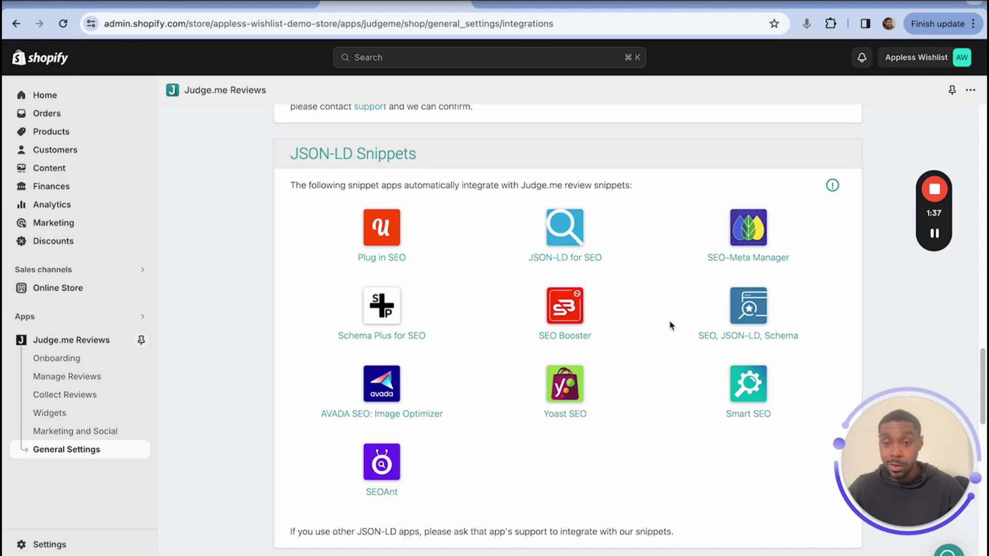
pyautogui.scroll(-20, 671, 326)
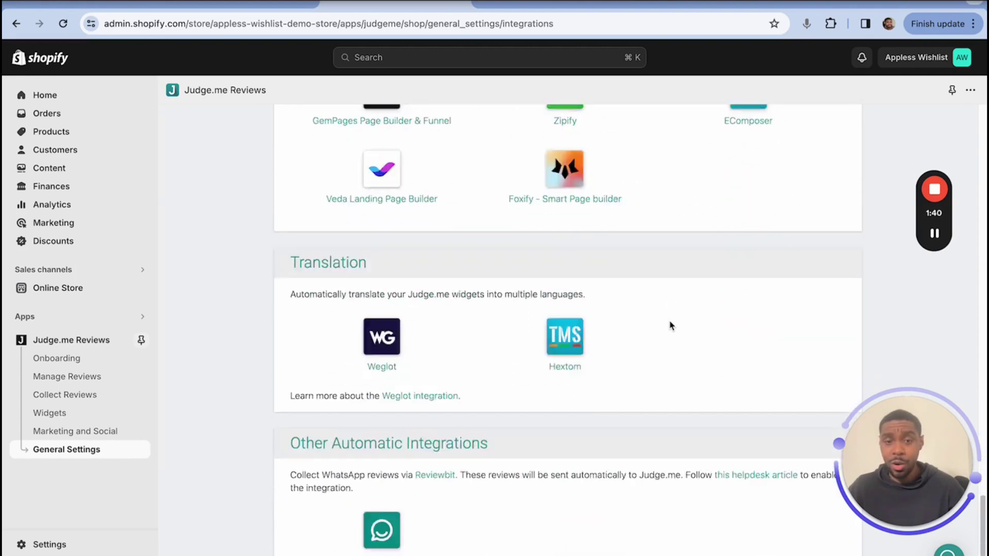
pyautogui.scroll(8, 672, 326)
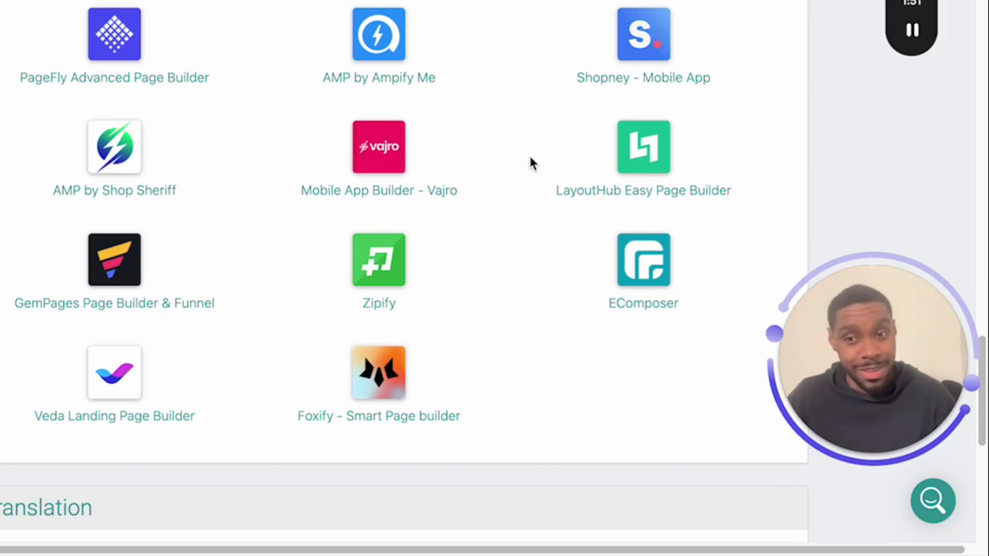
pyautogui.scroll(15, 531, 162)
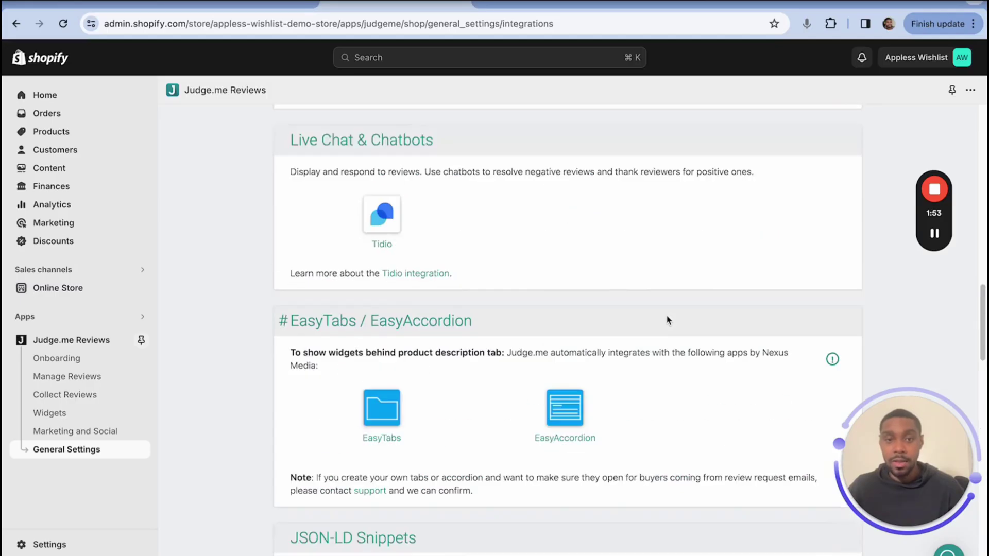
pyautogui.scroll(5, 666, 320)
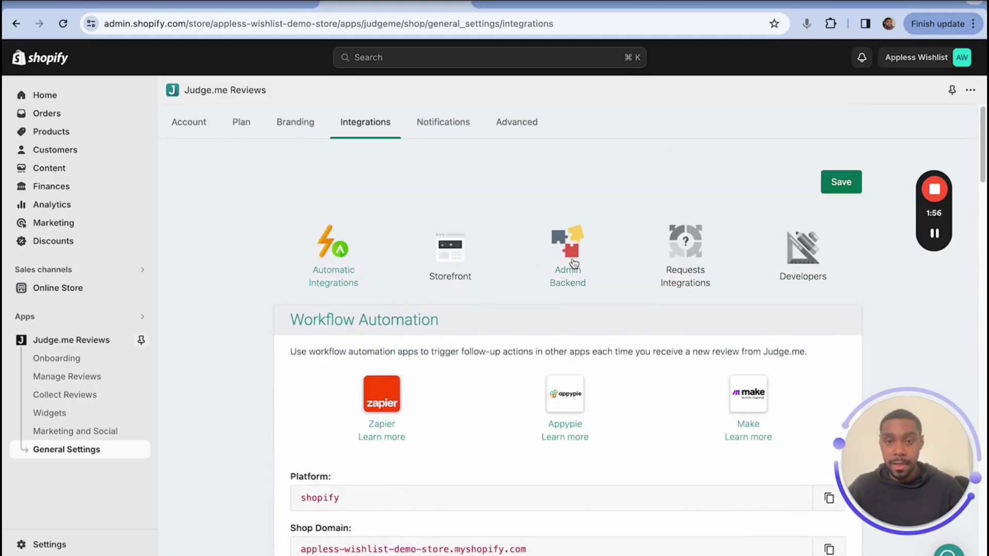
# Show the Admin Backend integrations and scroll through the Workflow and Email Marketing options
pyautogui.click(574, 264)
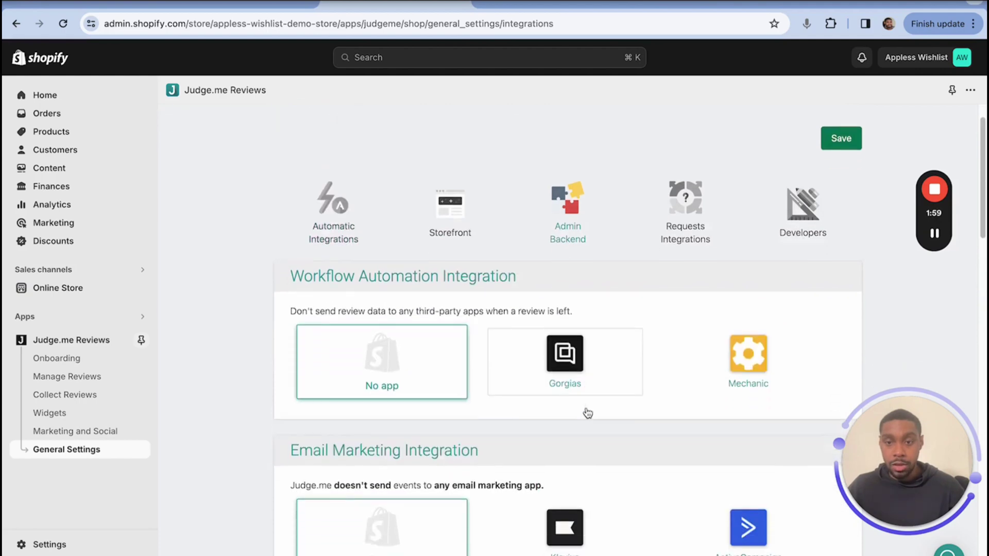
pyautogui.scroll(-1, 588, 411)
pyautogui.scroll(-3, 572, 397)
pyautogui.scroll(-1, 556, 384)
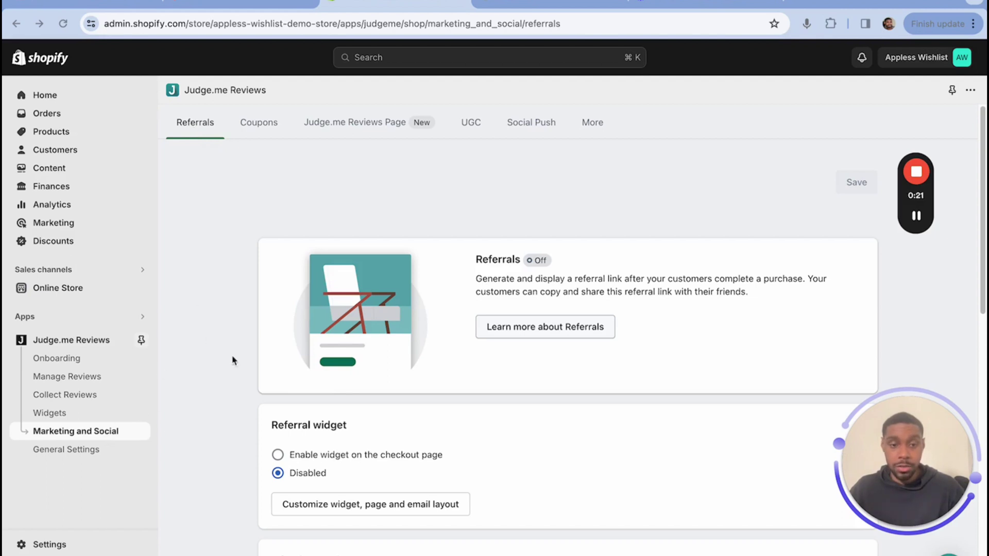
pyautogui.scroll(-3, 245, 303)
pyautogui.scroll(2, 274, 289)
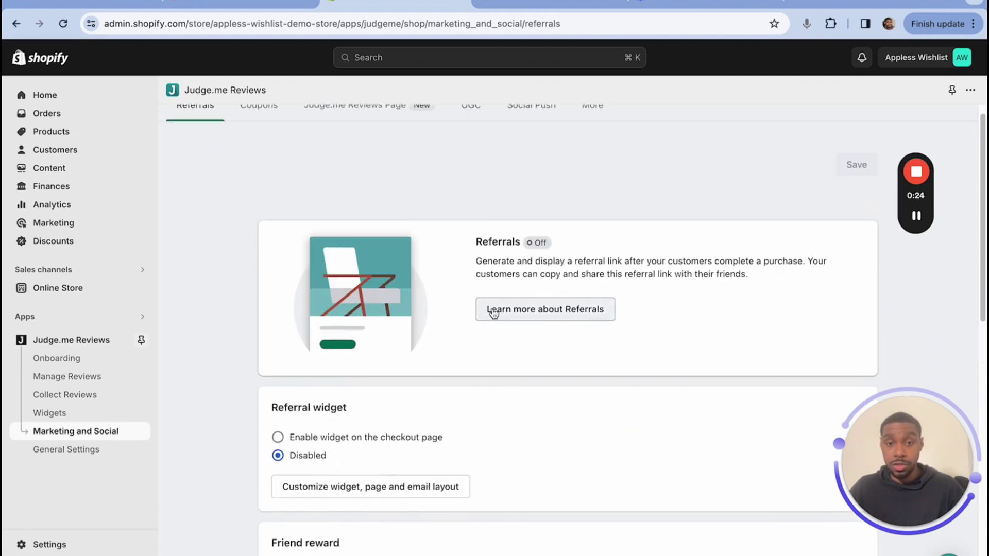
pyautogui.scroll(1, 441, 221)
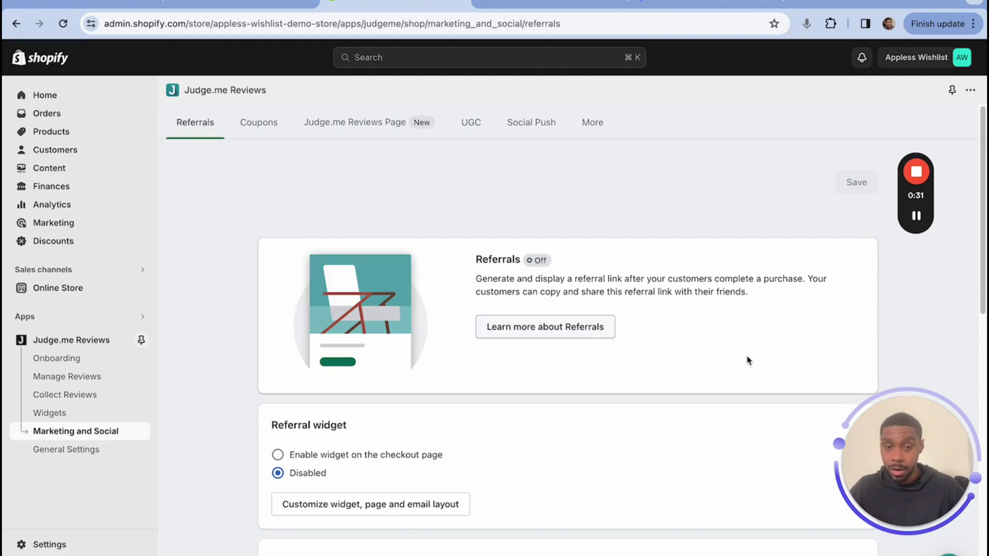
pyautogui.scroll(-4, 618, 363)
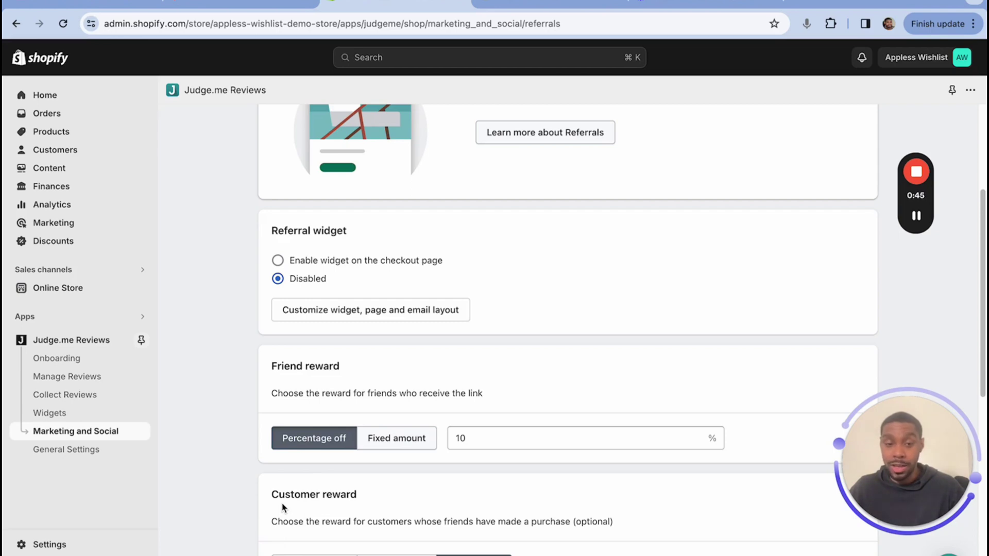
pyautogui.scroll(-6, 284, 503)
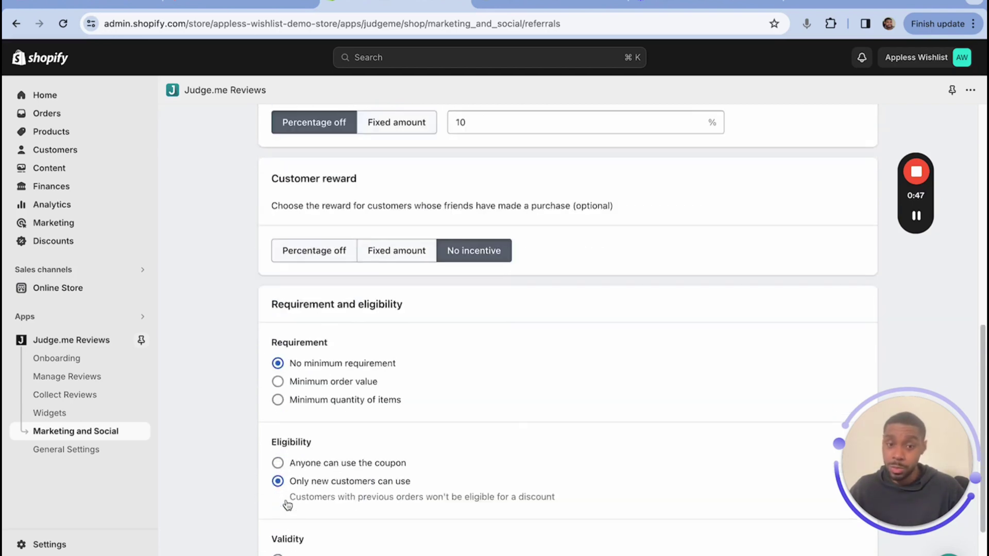
pyautogui.scroll(10, 271, 340)
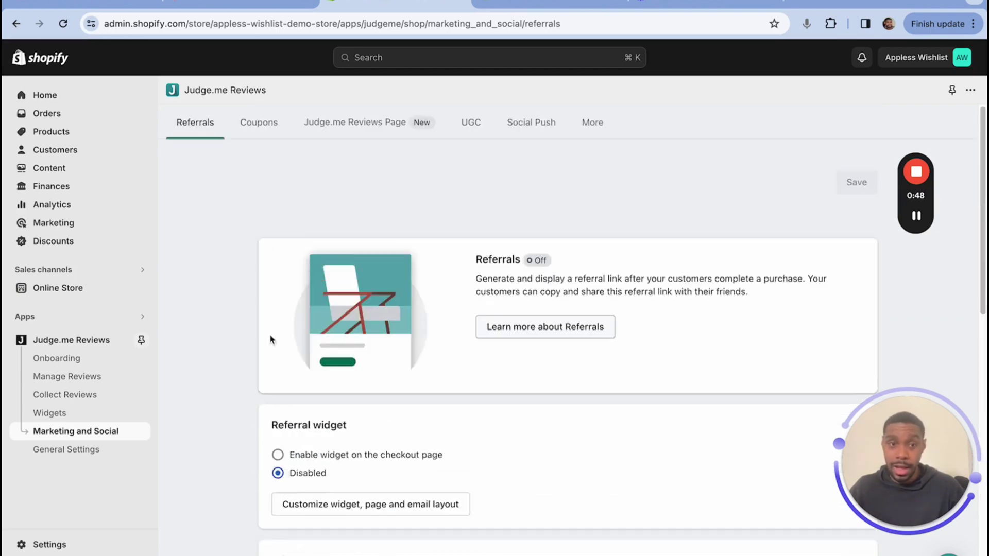
# Open the Coupons tab and review the disabled coupons, 10% reviewer discount and no minimum purchase
pyautogui.click(262, 136)
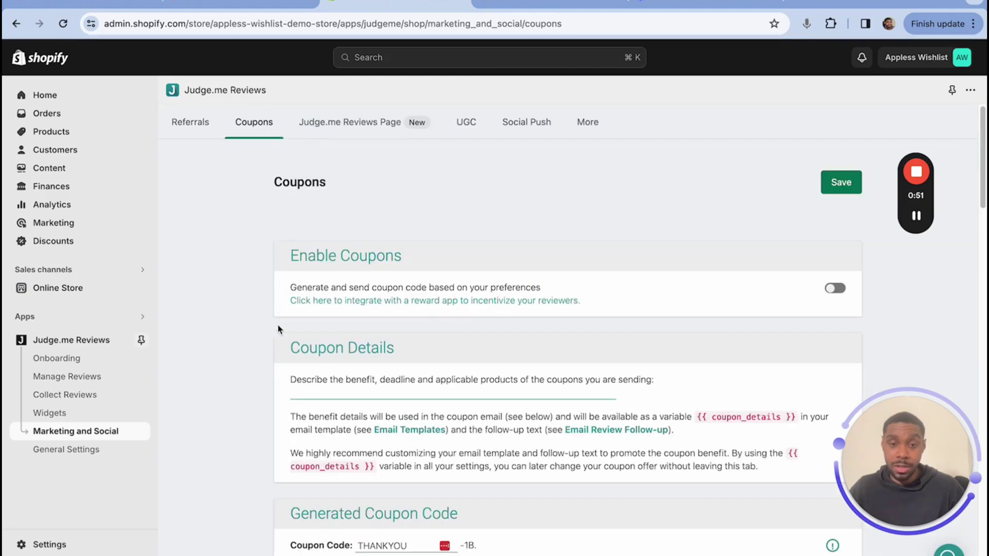
pyautogui.scroll(-5, 282, 382)
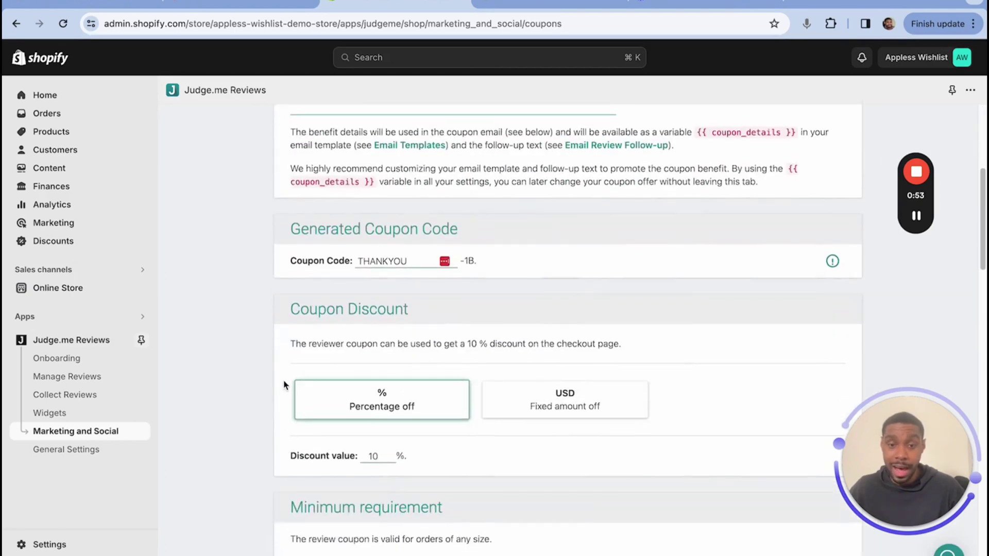
pyautogui.scroll(-3, 287, 373)
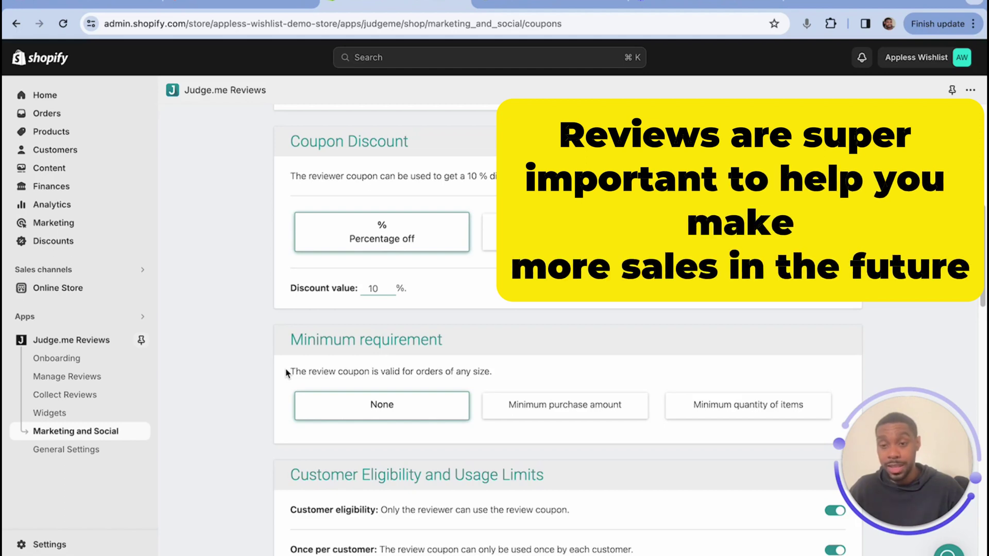
pyautogui.scroll(9, 287, 371)
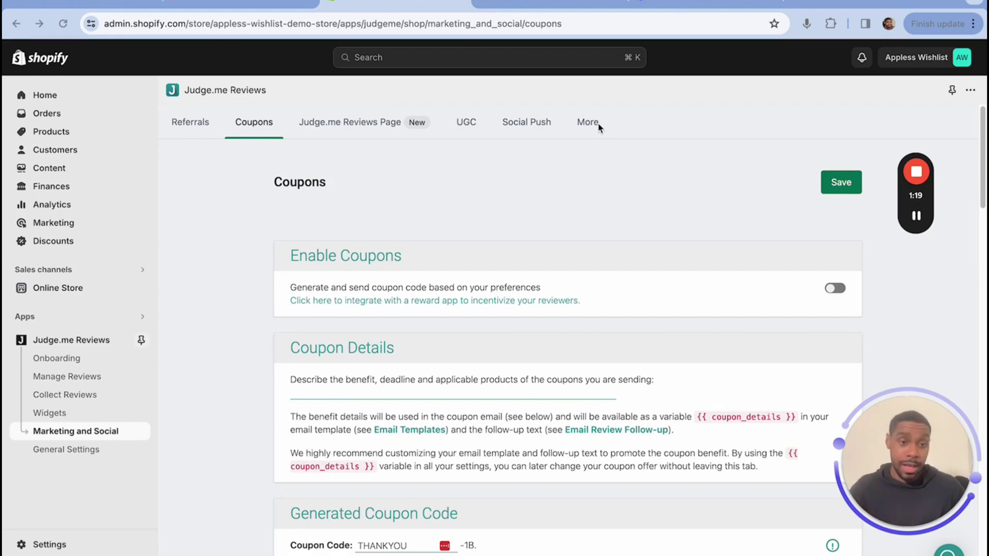
# Browse the Collect Reviews pages: review request Emails, Email Templates and SMS/Push settings
pyautogui.click(86, 396)
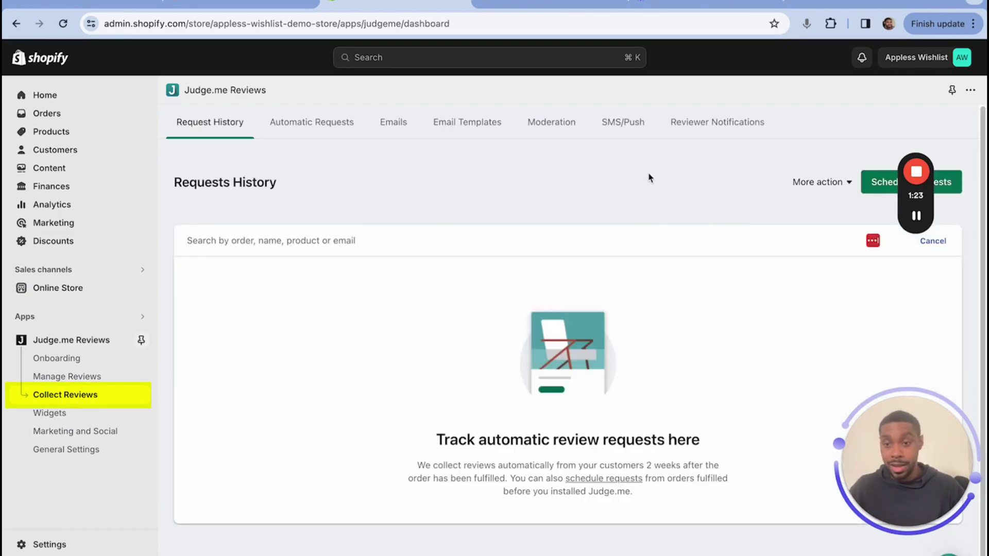
pyautogui.moveTo(916, 143); pyautogui.dragTo(941, 266)
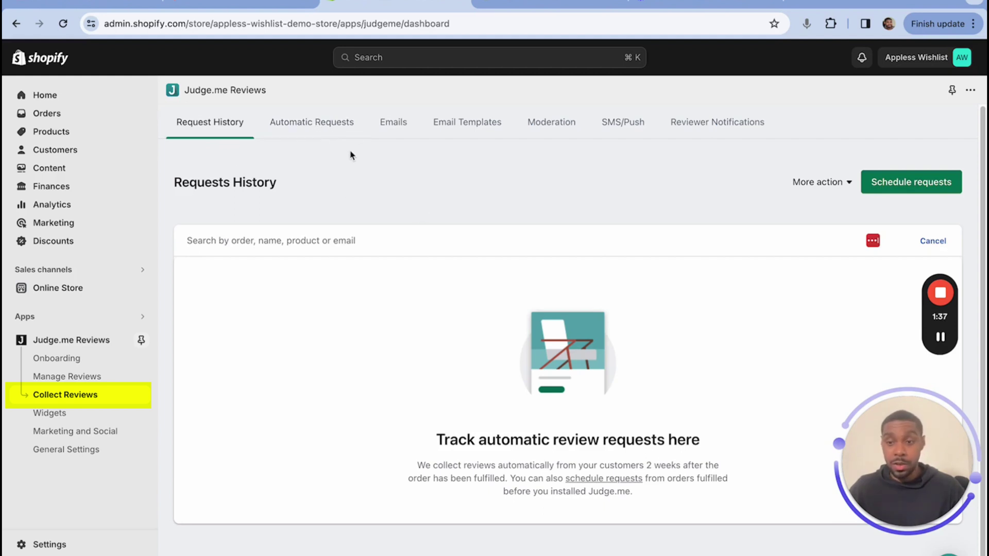
pyautogui.click(397, 135)
pyautogui.click(456, 136)
pyautogui.click(605, 136)
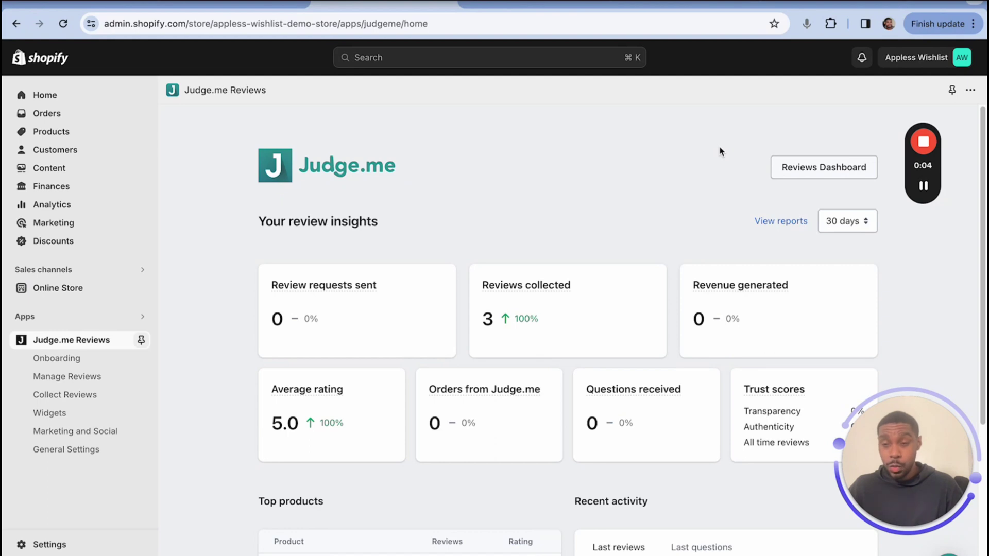
# Open General Settings' Integrations tab and look through the Storefront integration apps
pyautogui.click(77, 449)
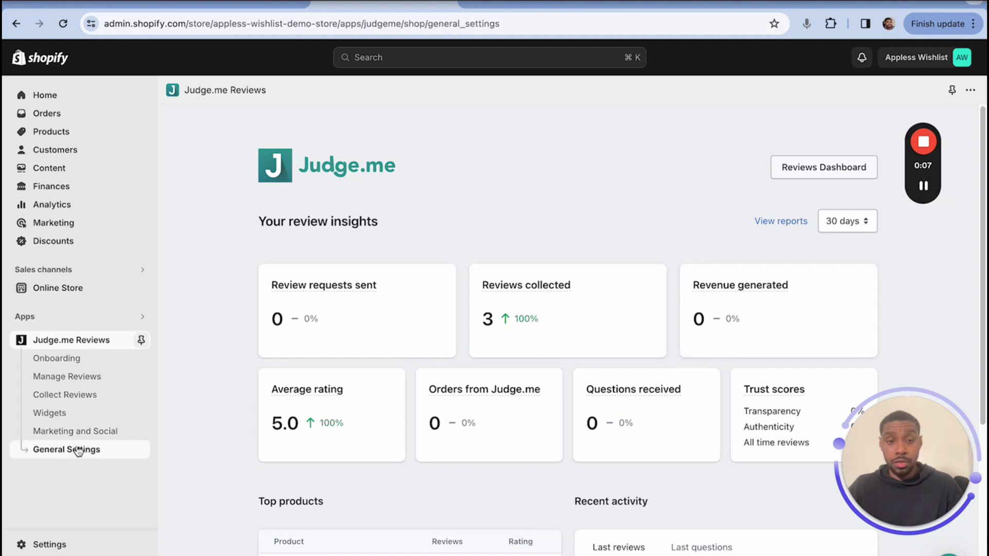
pyautogui.click(391, 129)
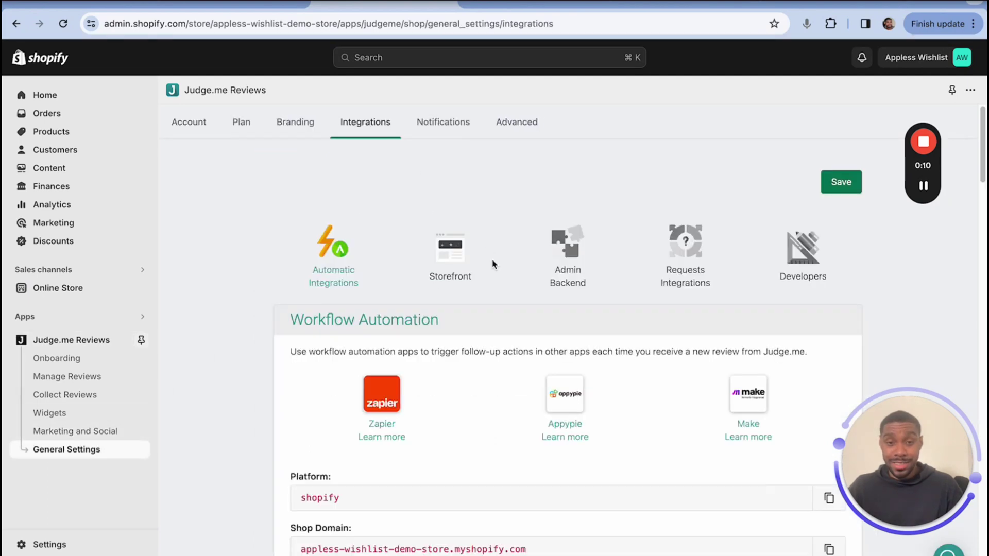
pyautogui.click(449, 263)
pyautogui.scroll(-4, 525, 309)
pyautogui.scroll(-3, 524, 308)
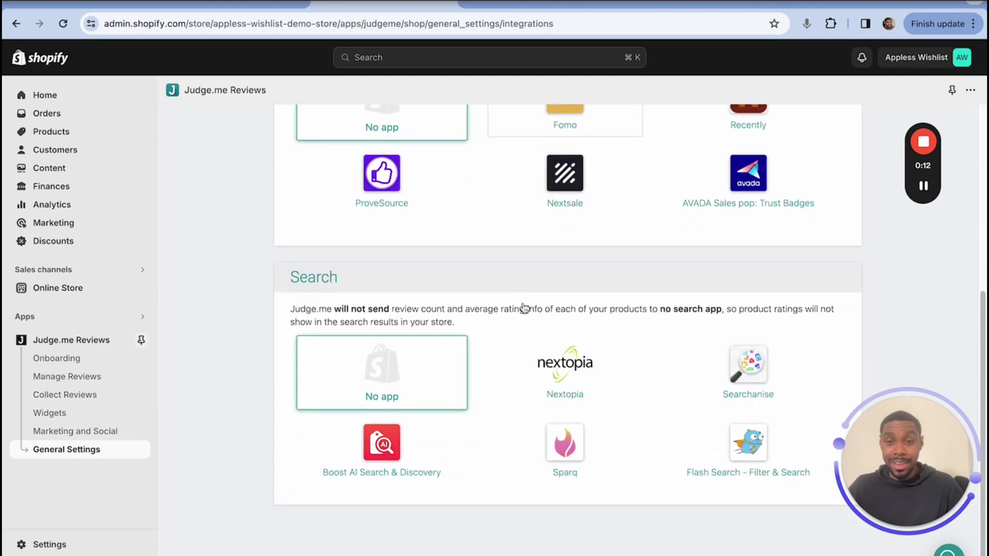
pyautogui.scroll(5, 525, 308)
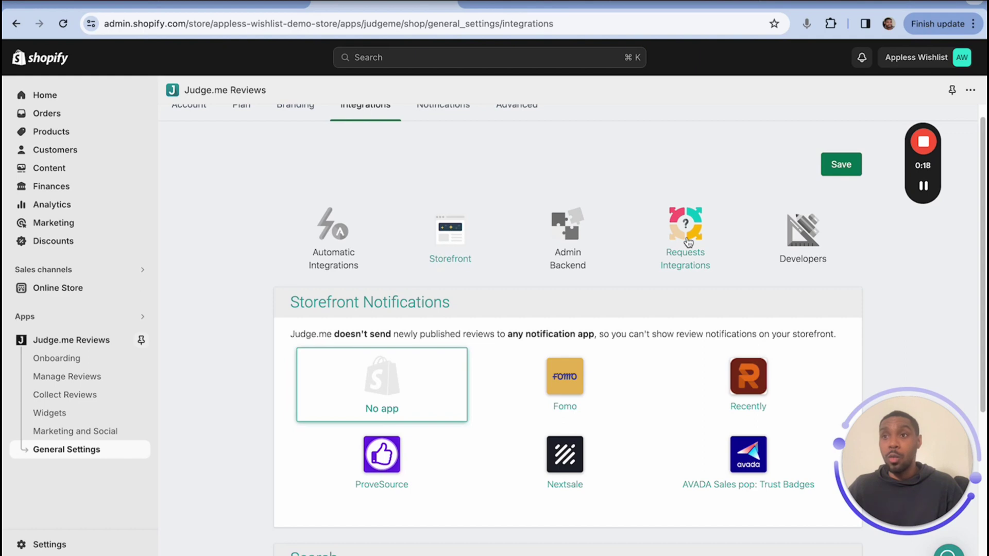
# Show the Admin Backend apps, including Gorgias, Mechanic and the email marketing options
pyautogui.click(583, 252)
pyautogui.scroll(-10, 624, 293)
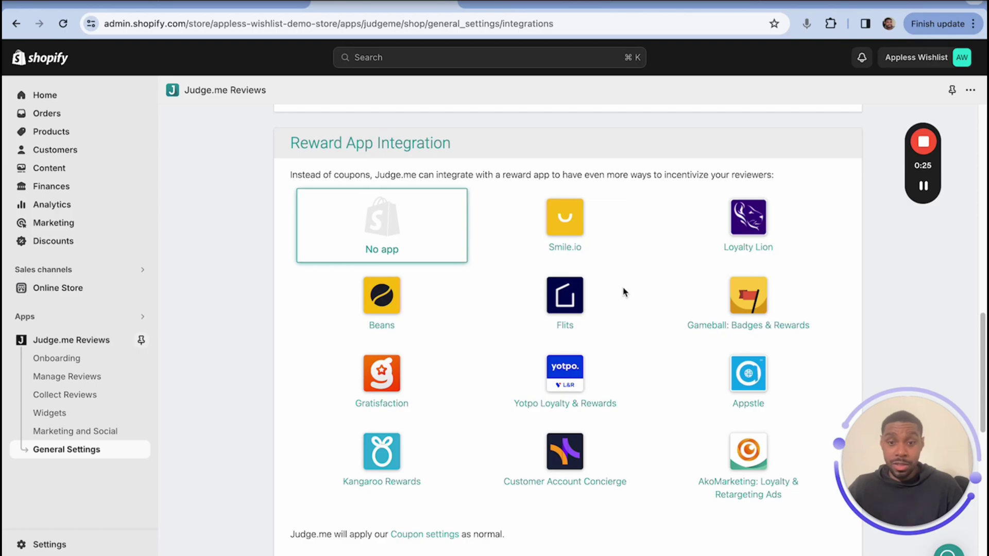
pyautogui.scroll(-3, 623, 292)
pyautogui.scroll(10, 624, 292)
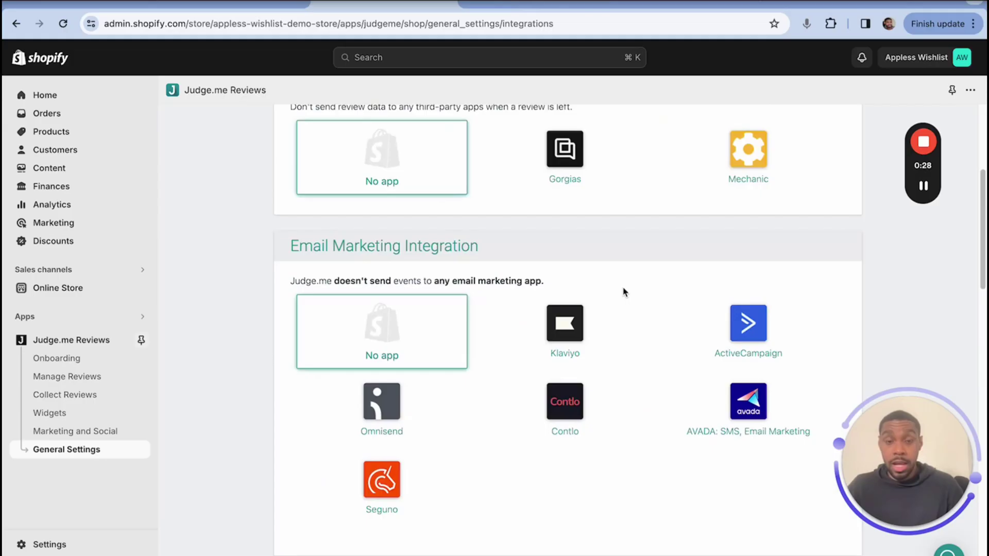
pyautogui.scroll(5, 623, 292)
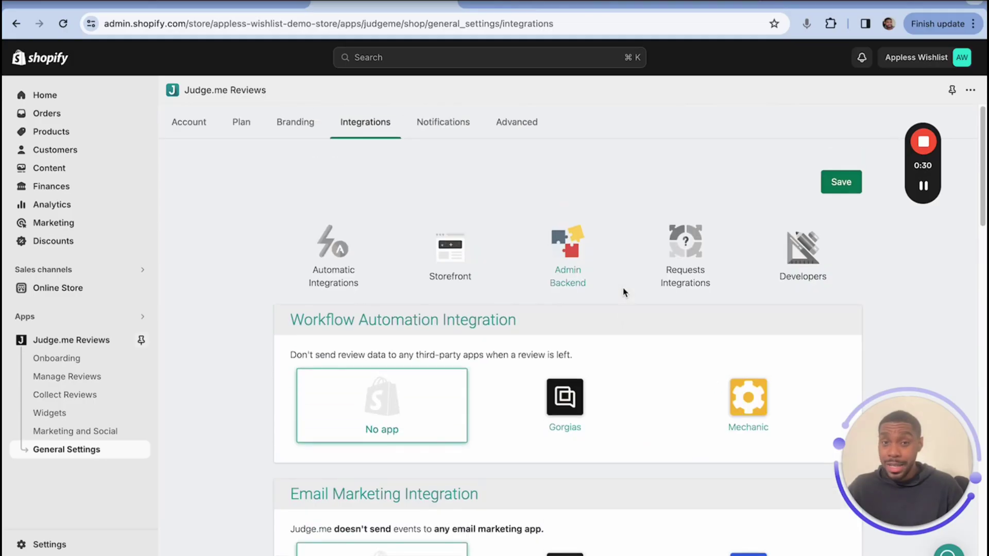
# Switch to Automatic Integrations and scroll through Zapier, Appypie, Make and the Marketing, Suggestions and Upsells apps
pyautogui.click(356, 248)
pyautogui.scroll(-6, 428, 350)
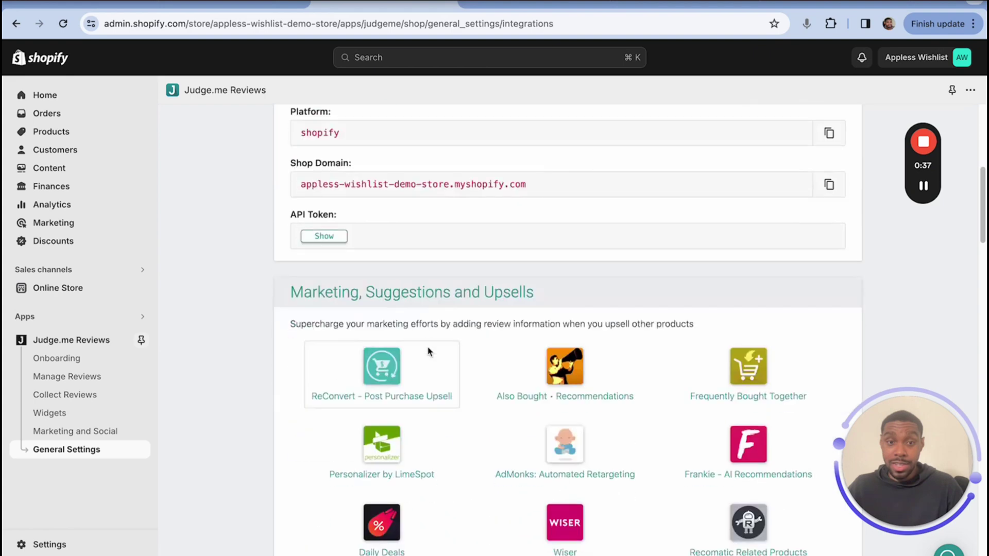
pyautogui.scroll(-2, 427, 350)
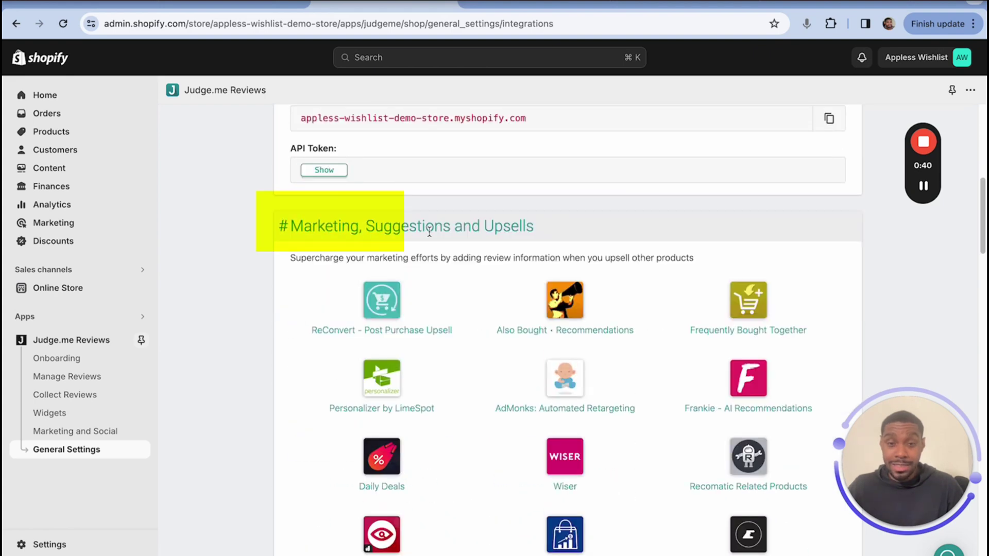
pyautogui.scroll(-2, 494, 273)
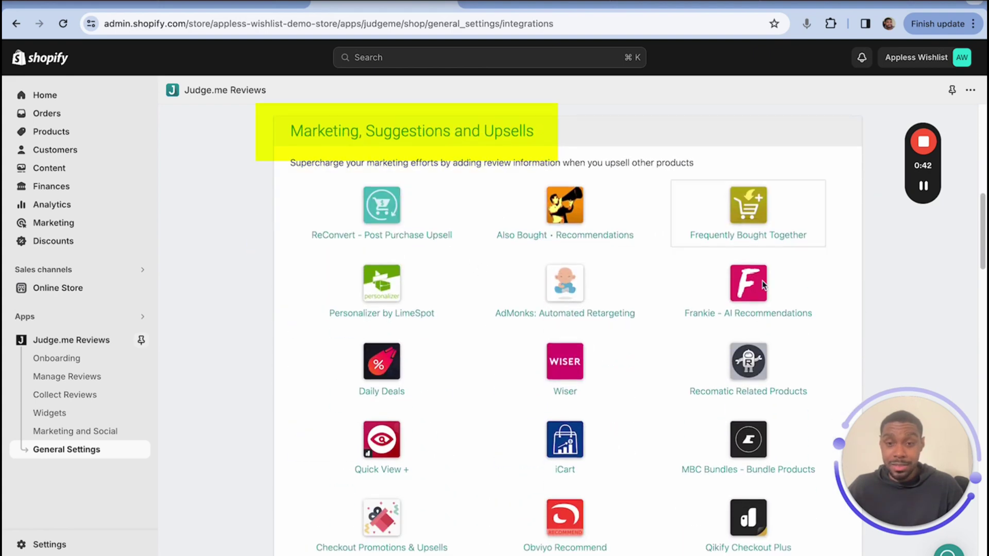
pyautogui.scroll(1, 570, 475)
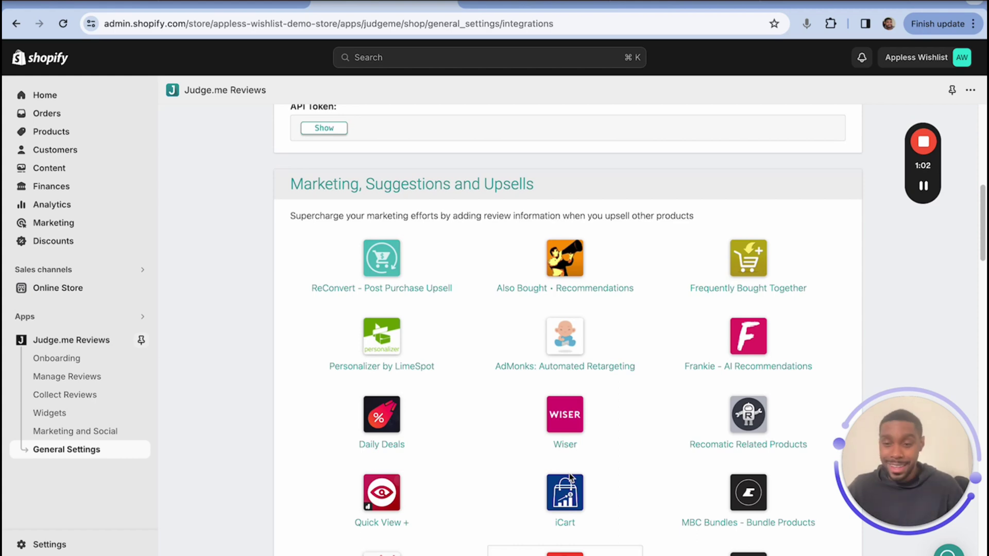
pyautogui.scroll(-3, 384, 407)
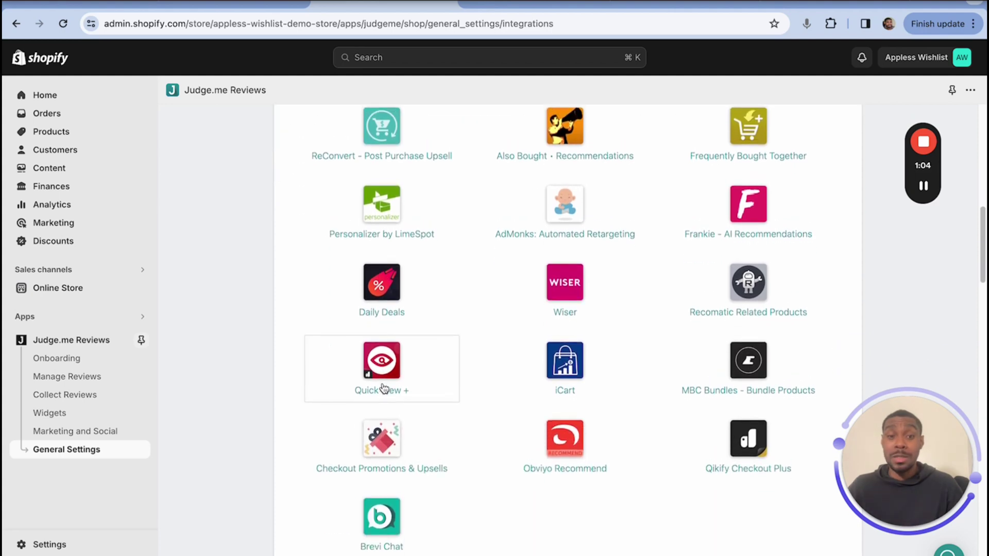
pyautogui.scroll(2, 315, 366)
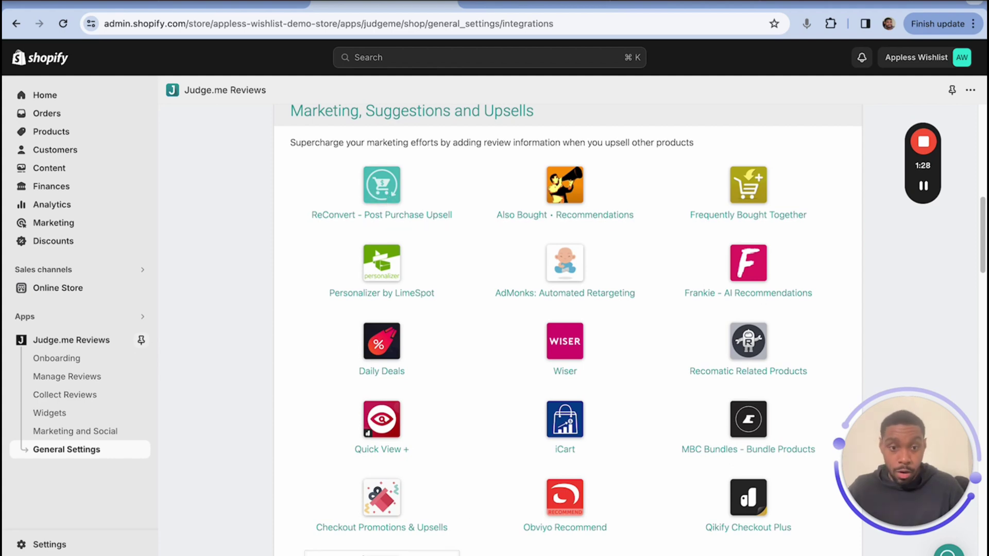
pyautogui.scroll(-1, 376, 528)
pyautogui.scroll(-1, 361, 505)
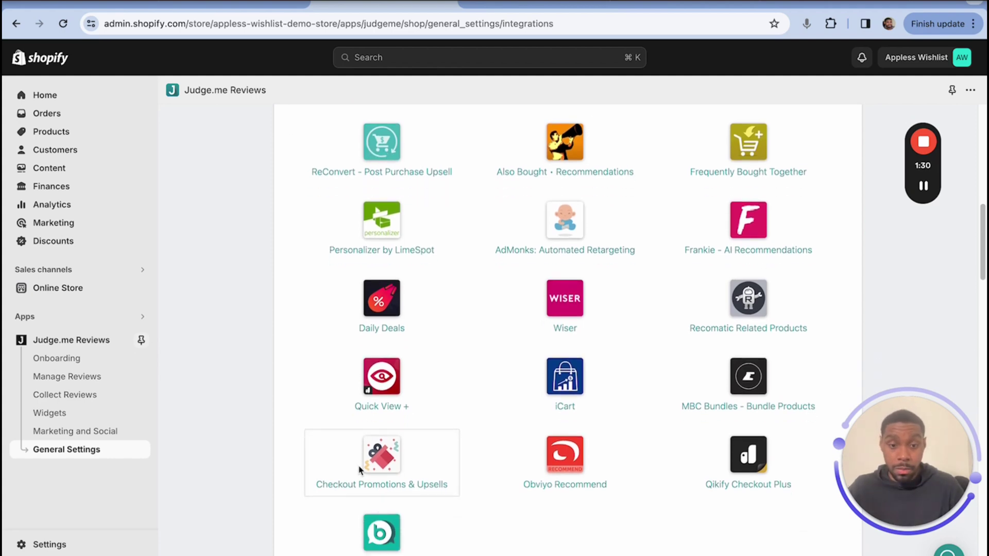
pyautogui.scroll(5, 515, 477)
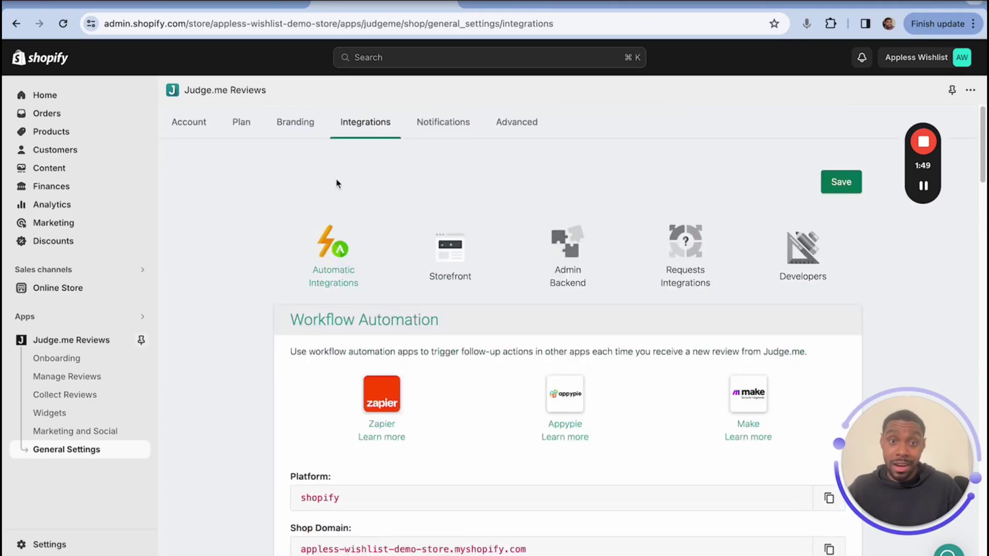
# Show the Storefront notification and search integration apps and scroll through them
pyautogui.click(456, 266)
pyautogui.scroll(-5, 556, 309)
pyautogui.scroll(-2, 545, 331)
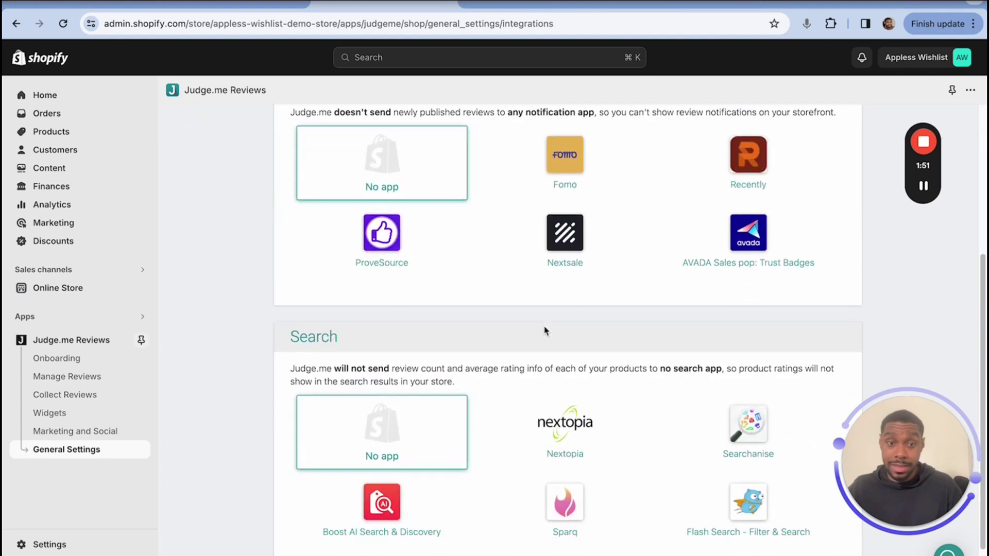
pyautogui.scroll(7, 545, 331)
# Switch to Admin Backend and browse Gorgias, Mechanic, Klaviyo, Omnisend and Slack integrations
pyautogui.click(547, 280)
pyautogui.scroll(-4, 515, 315)
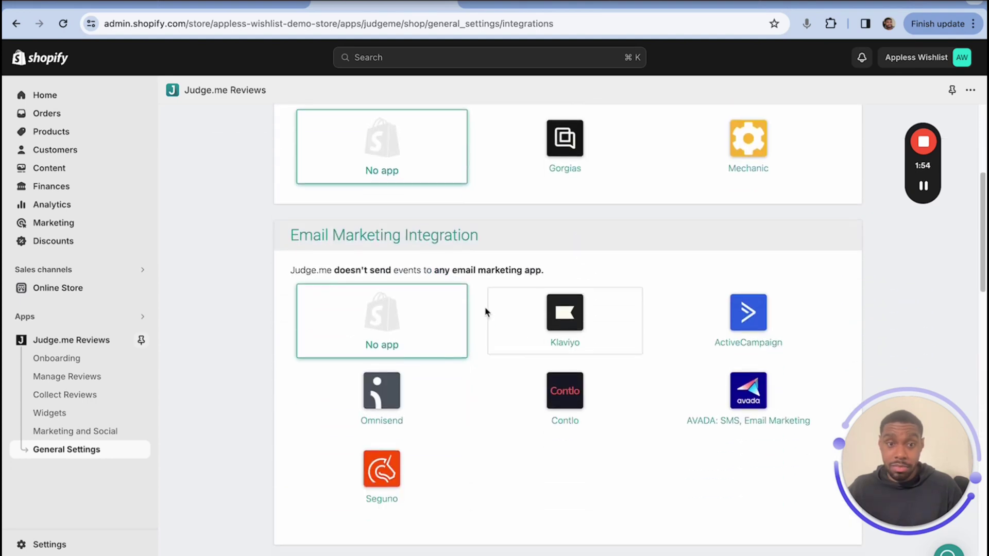
pyautogui.scroll(-2, 478, 304)
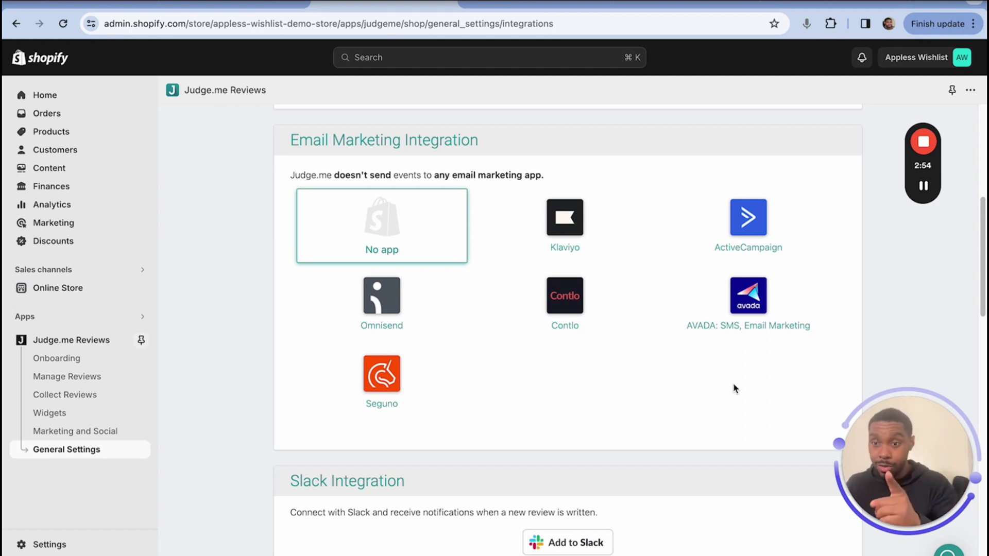
pyautogui.scroll(2, 707, 344)
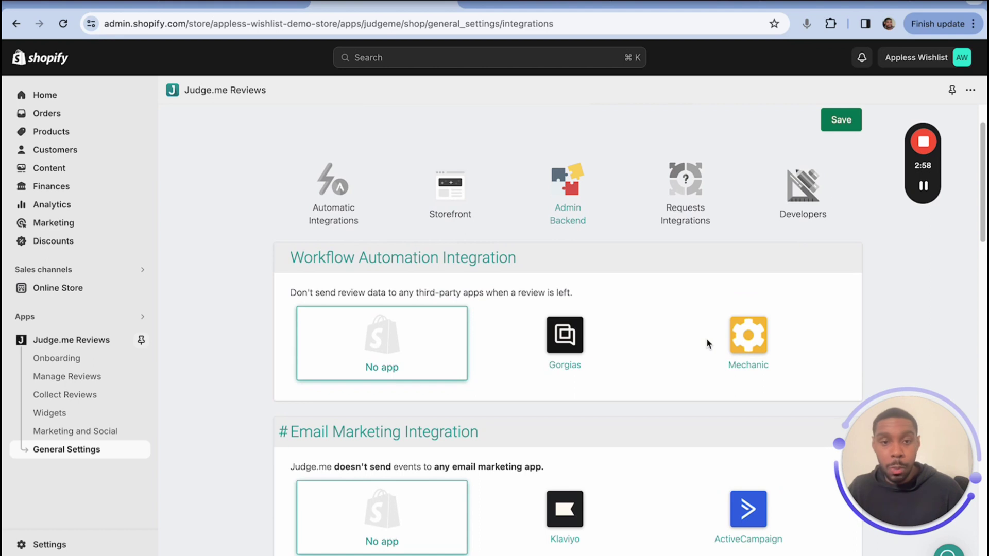